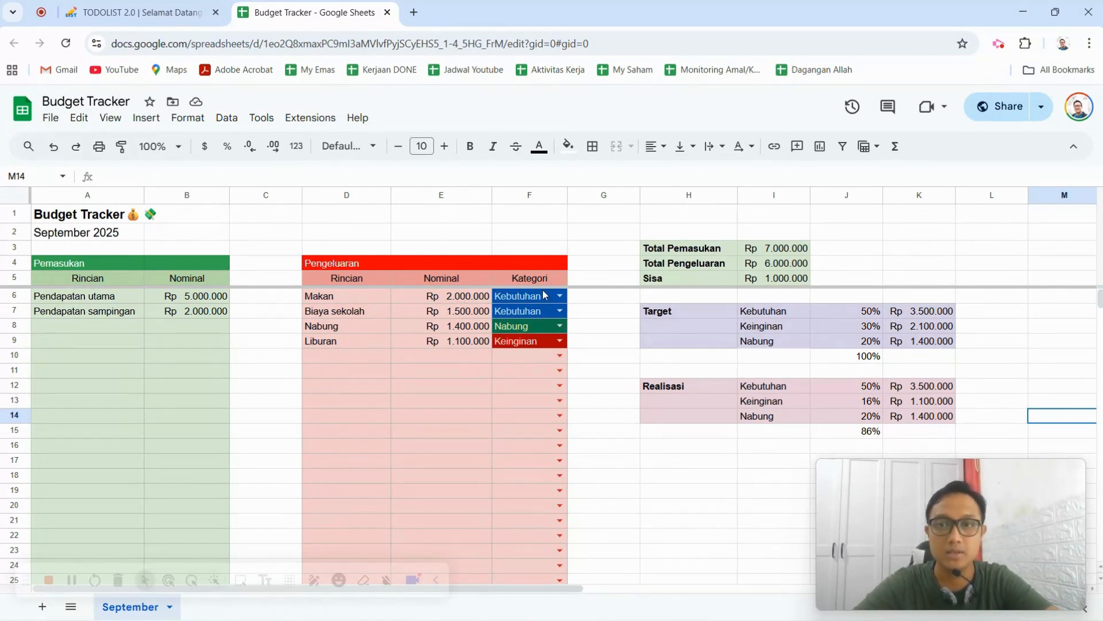
click(759, 315)
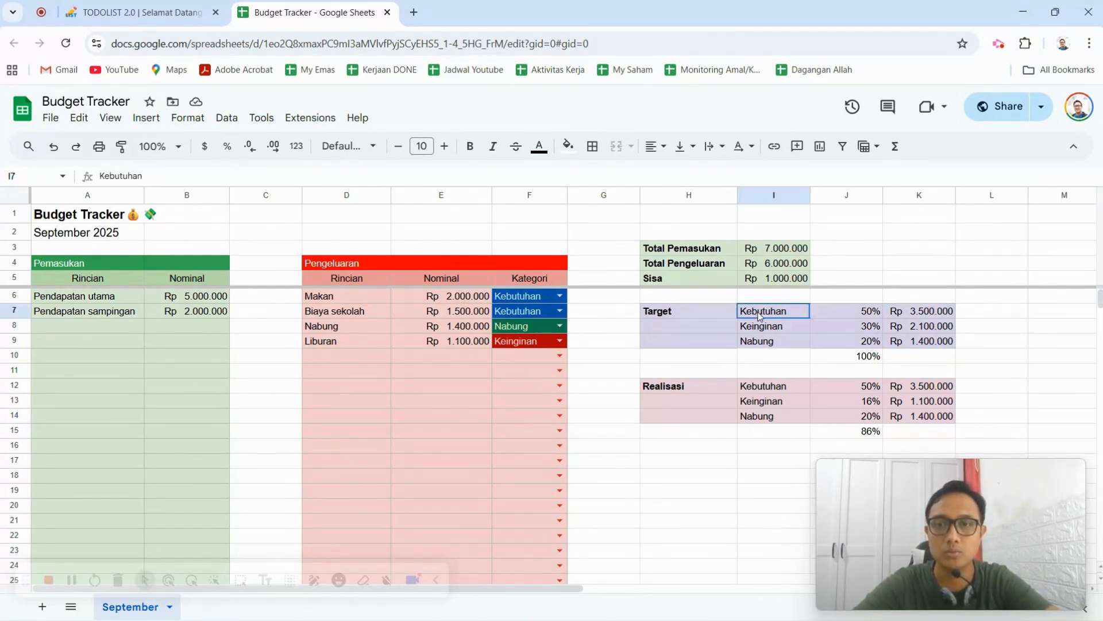
click(774, 331)
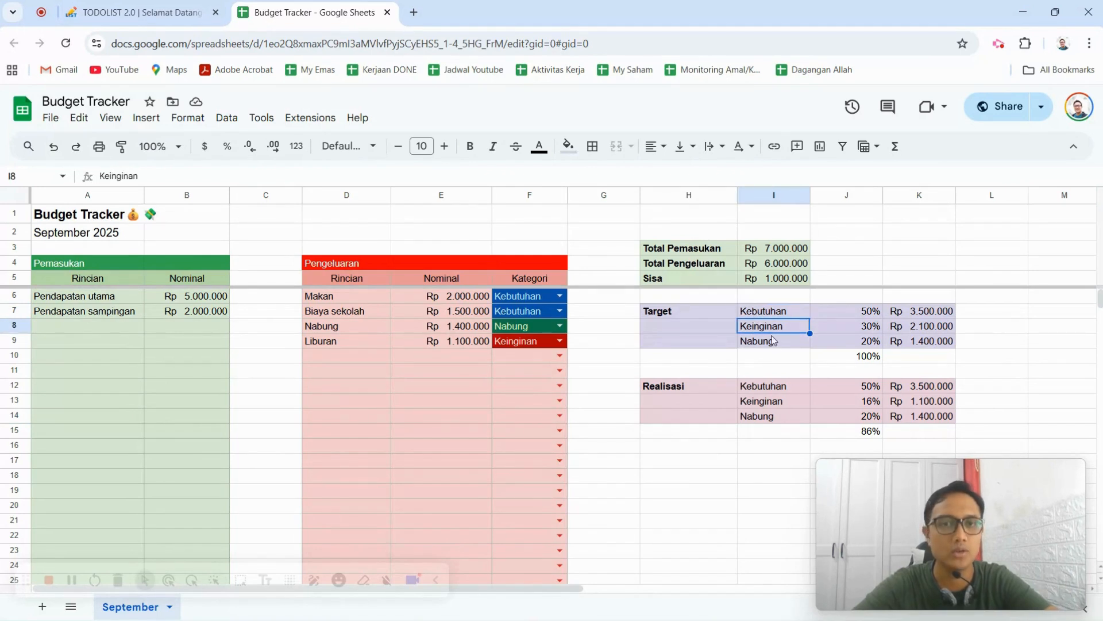
click(774, 341)
click(768, 417)
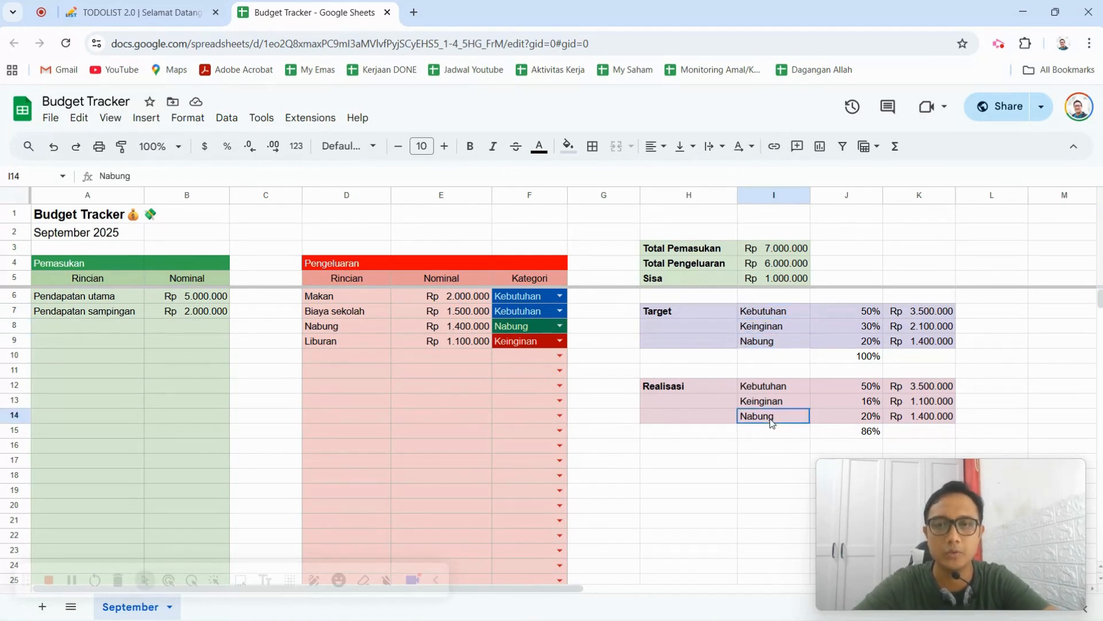
Add three money-with-wings emojis to the end of the Budget Tracker title in A1.
click(111, 219)
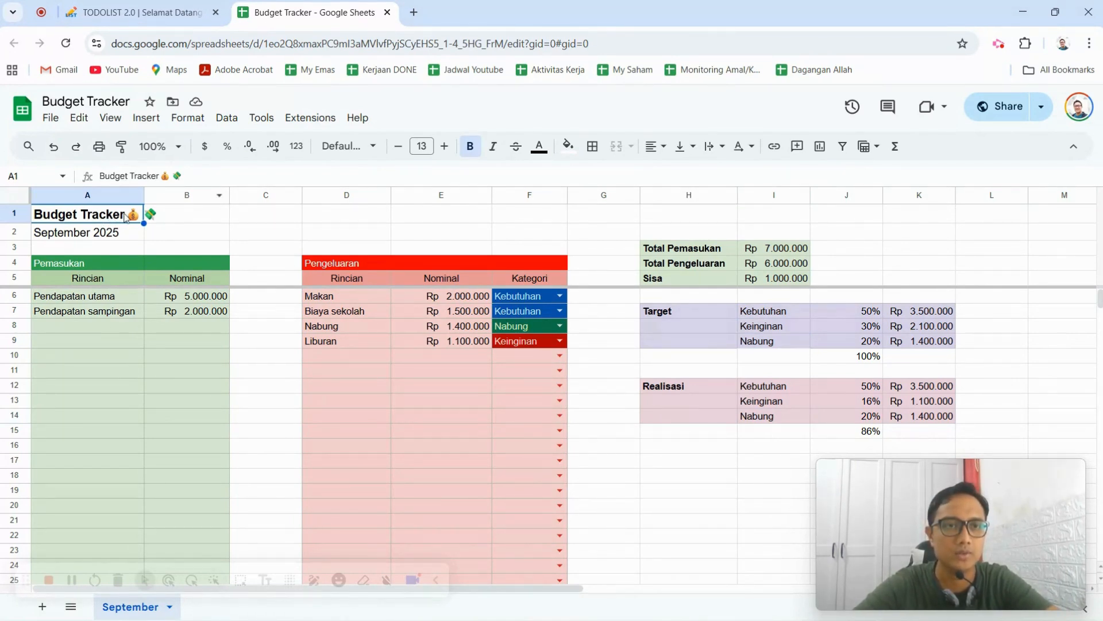
click(194, 178)
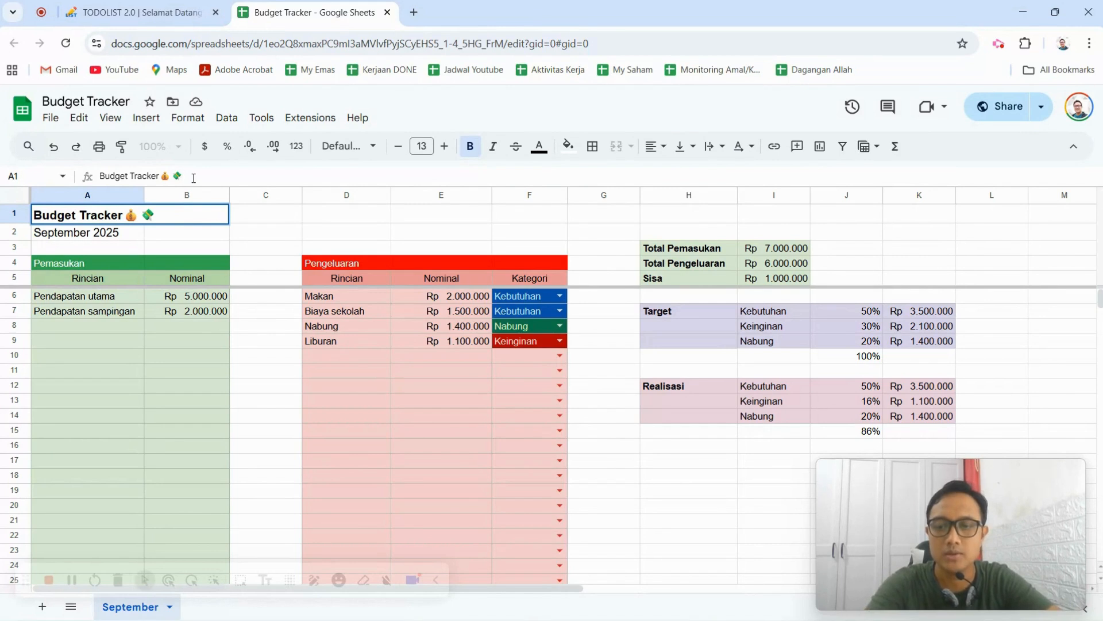
key(super+period)
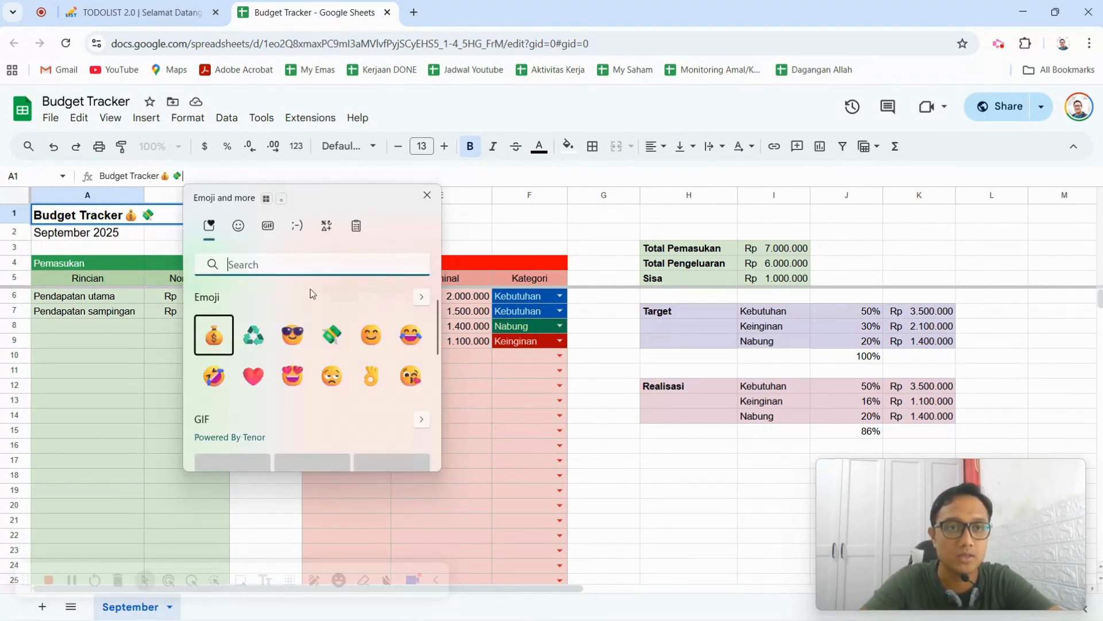
click(339, 344)
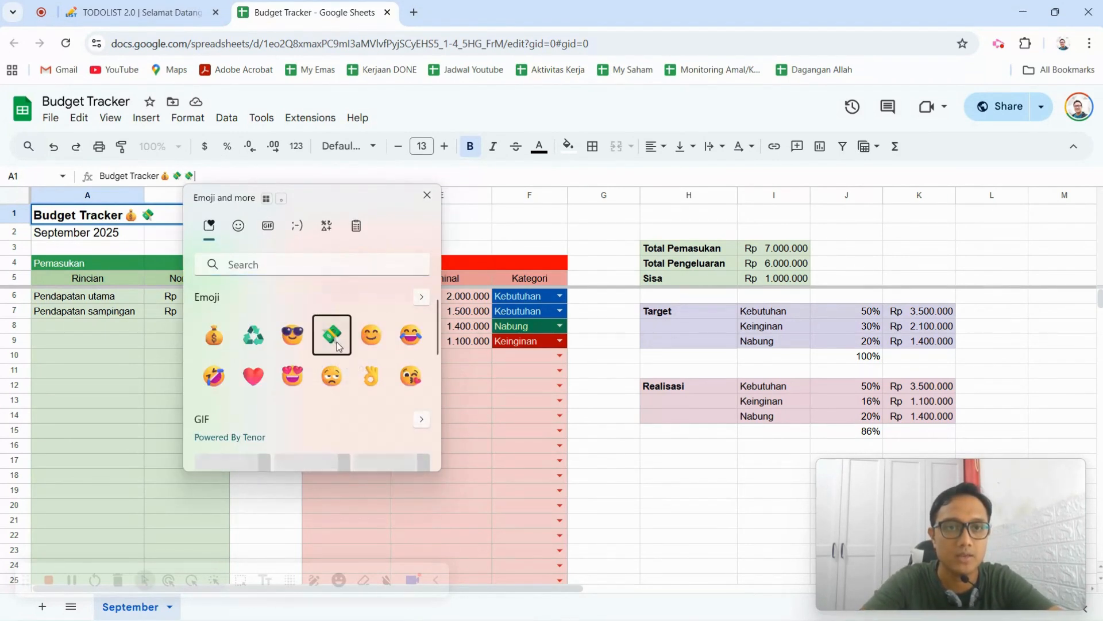
double_click(338, 345)
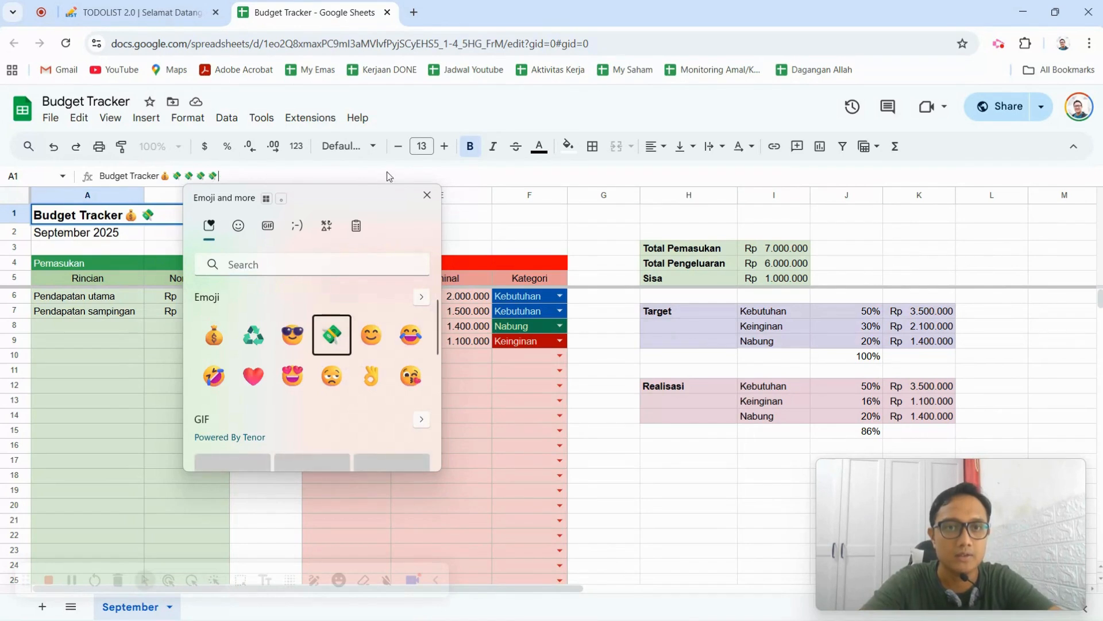
click(489, 231)
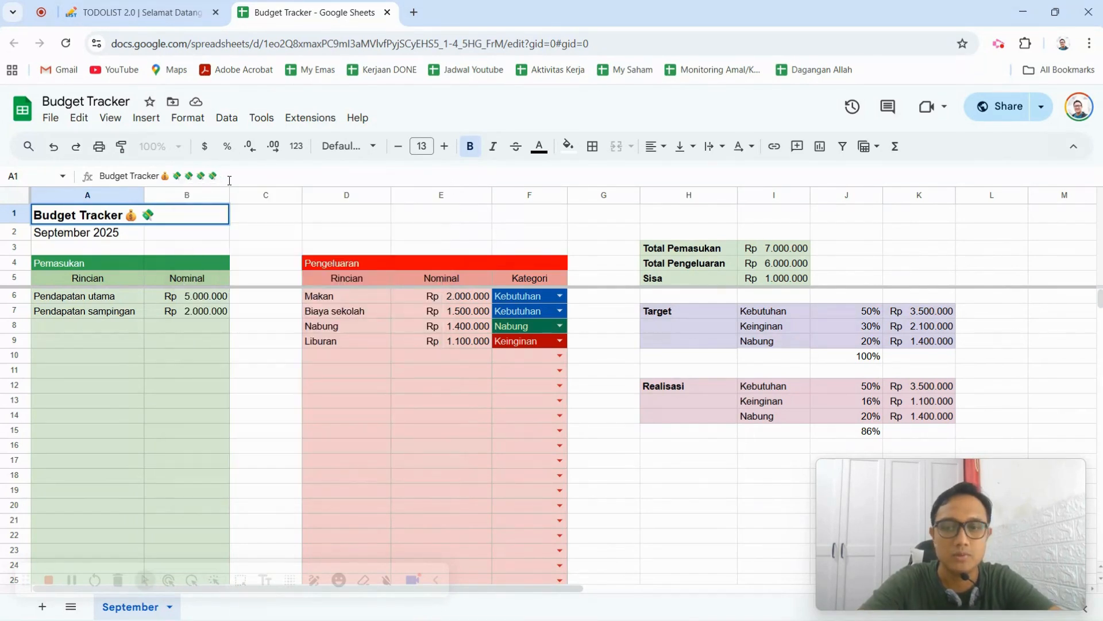
key(Return)
click(220, 214)
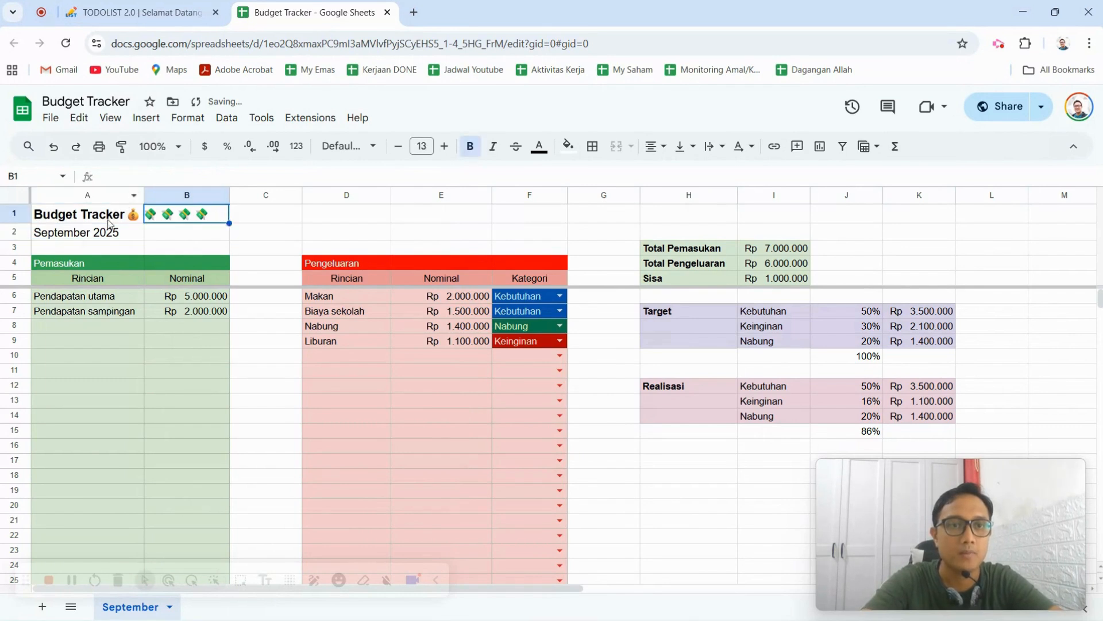
Remove the extra money-with-wings emojis from the title in A1, leaving only one of them.
click(112, 218)
click(244, 170)
key(BackSpace)
key(BackSpace)
key(BackSpace)
key(BackSpace)
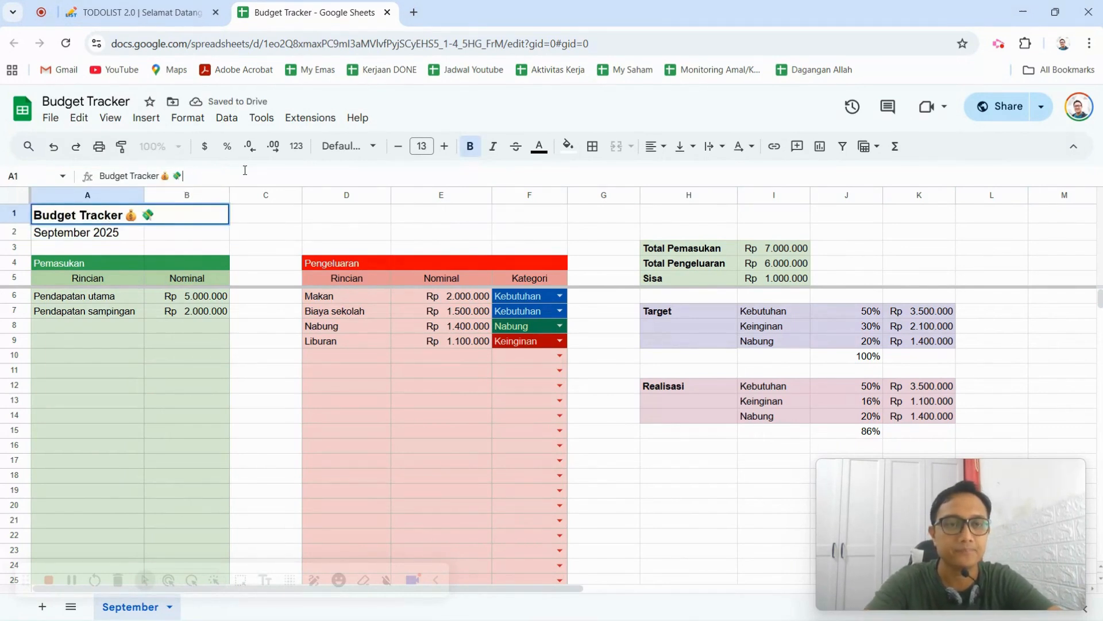
click(254, 231)
Examine the month cell and the Pemasukan table's headings, fill colour options and income rows.
click(81, 233)
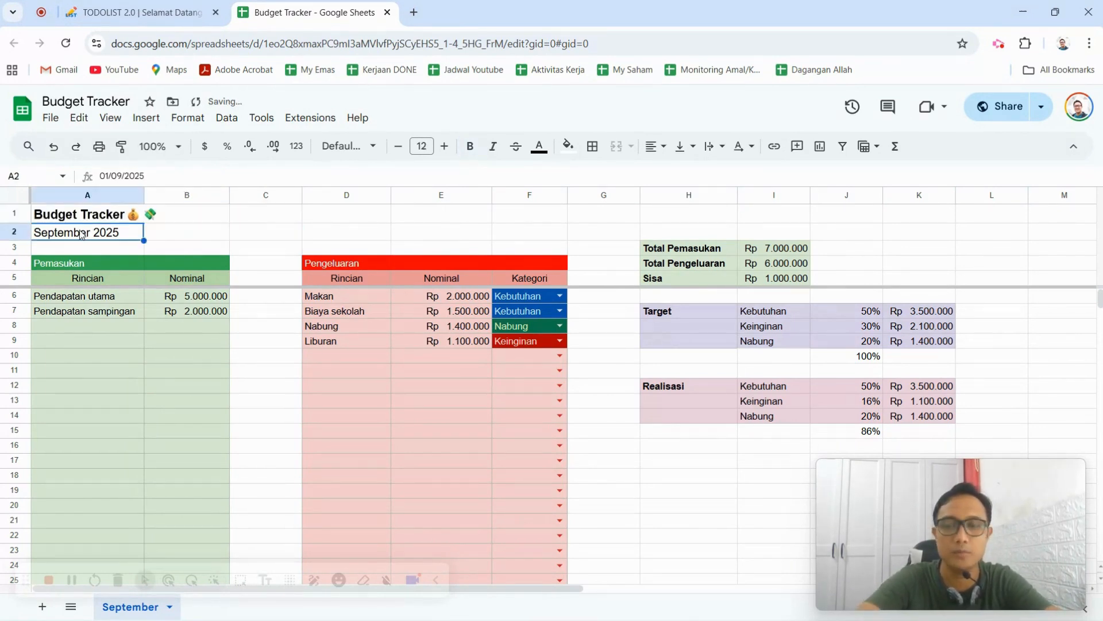
click(109, 264)
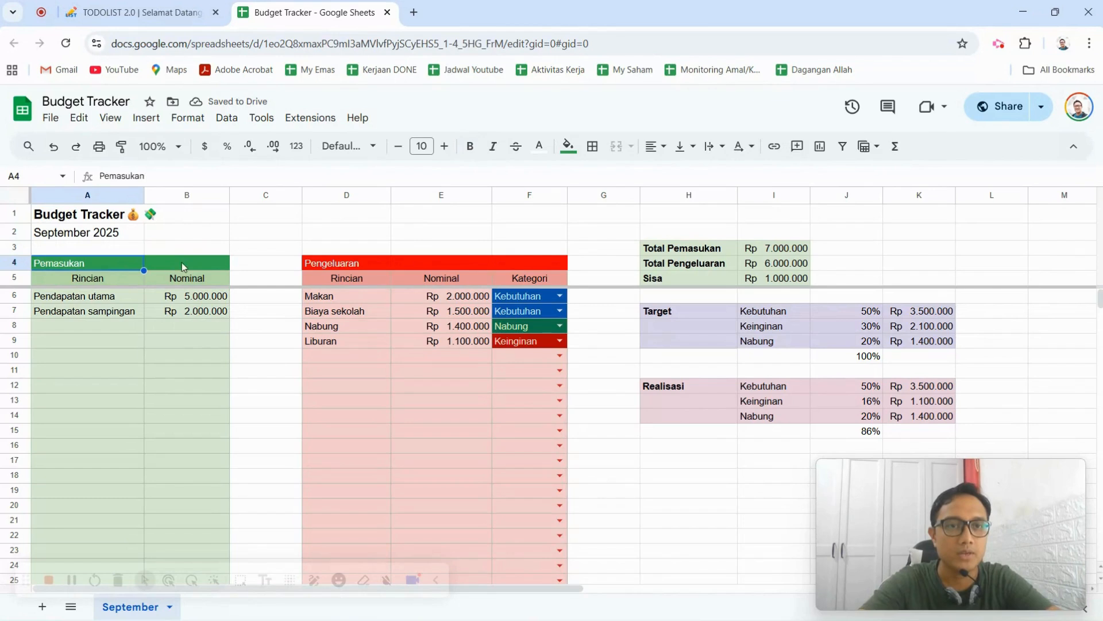
click(201, 260)
click(109, 281)
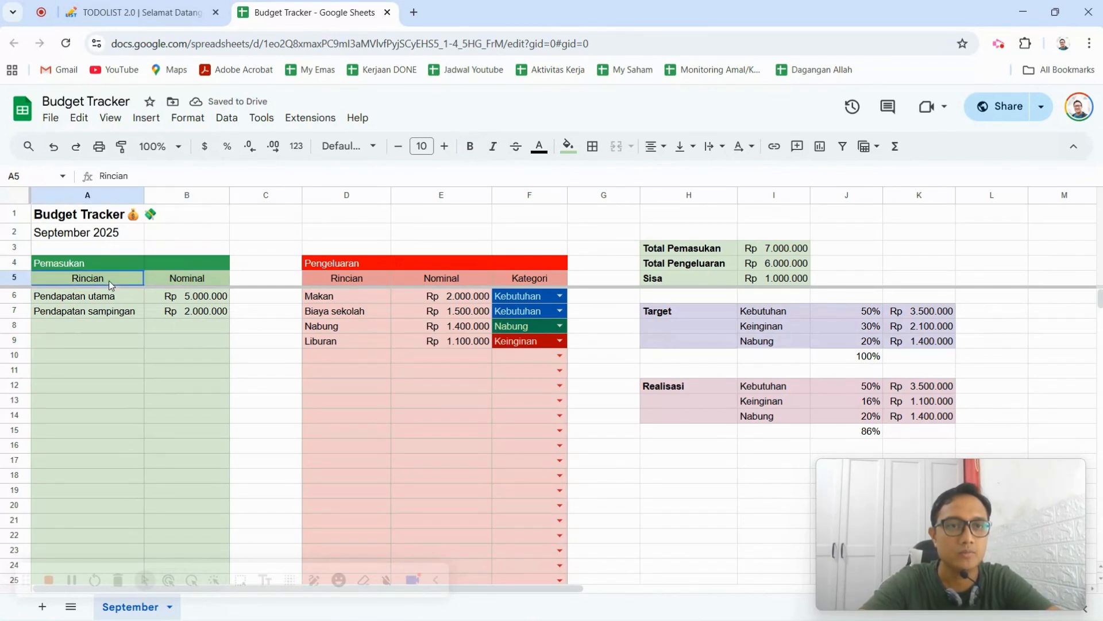
click(194, 281)
drag(106, 268, 177, 269)
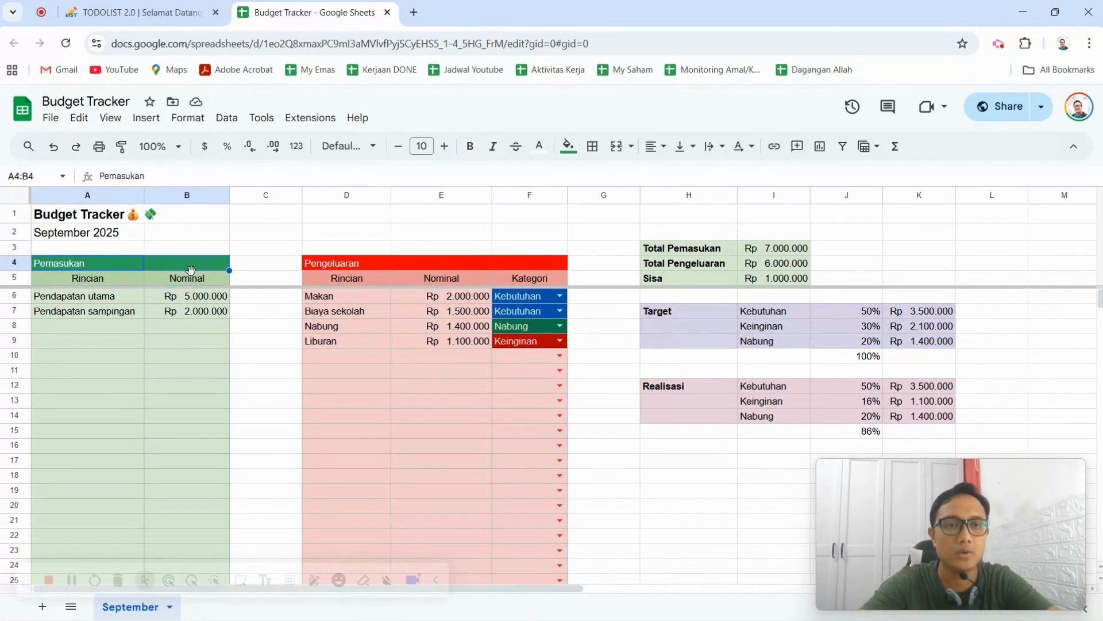
click(568, 147)
key(Escape)
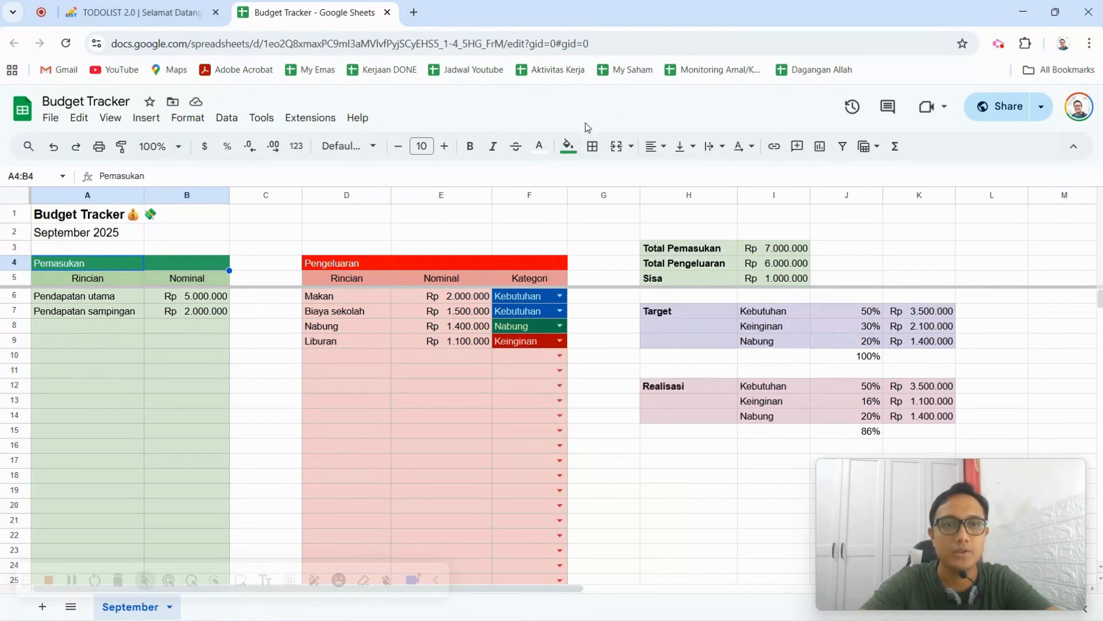
click(106, 283)
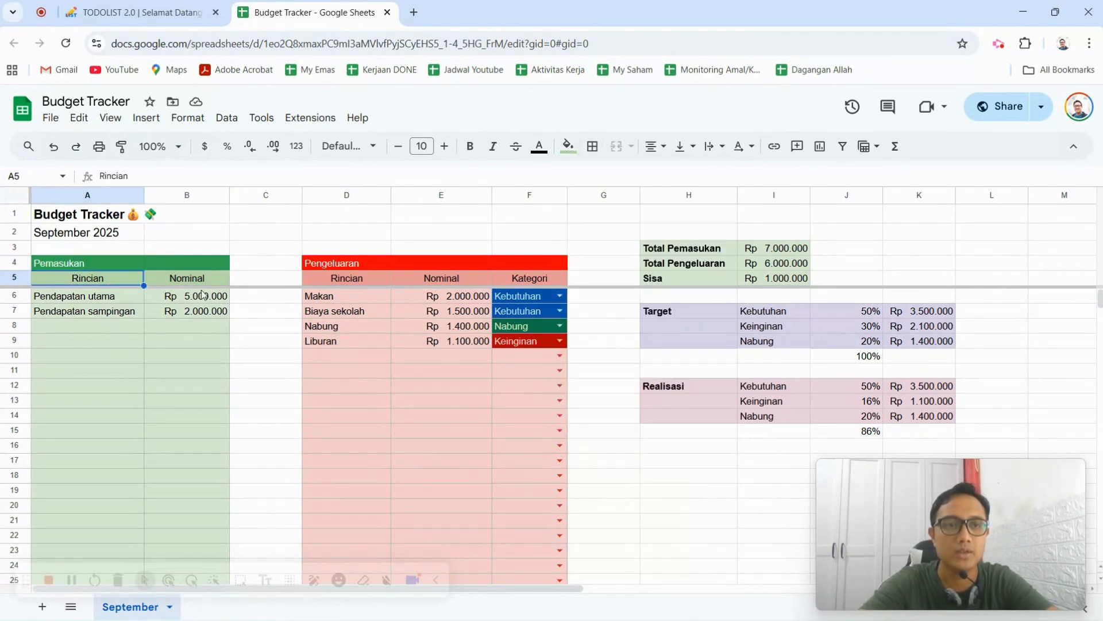
click(202, 283)
click(132, 283)
click(205, 281)
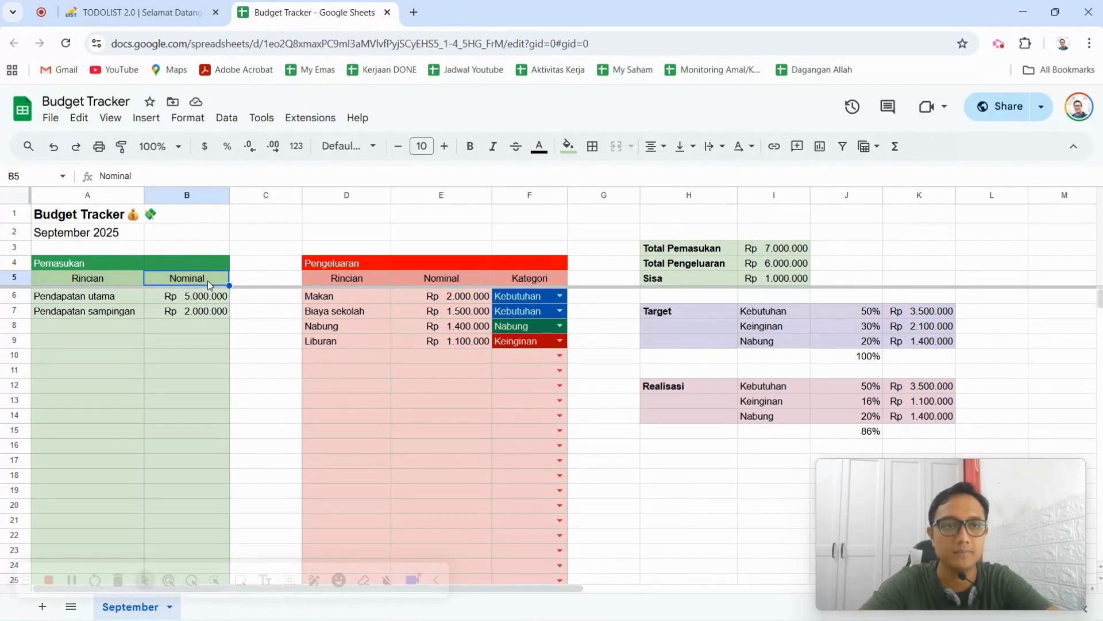
click(118, 301)
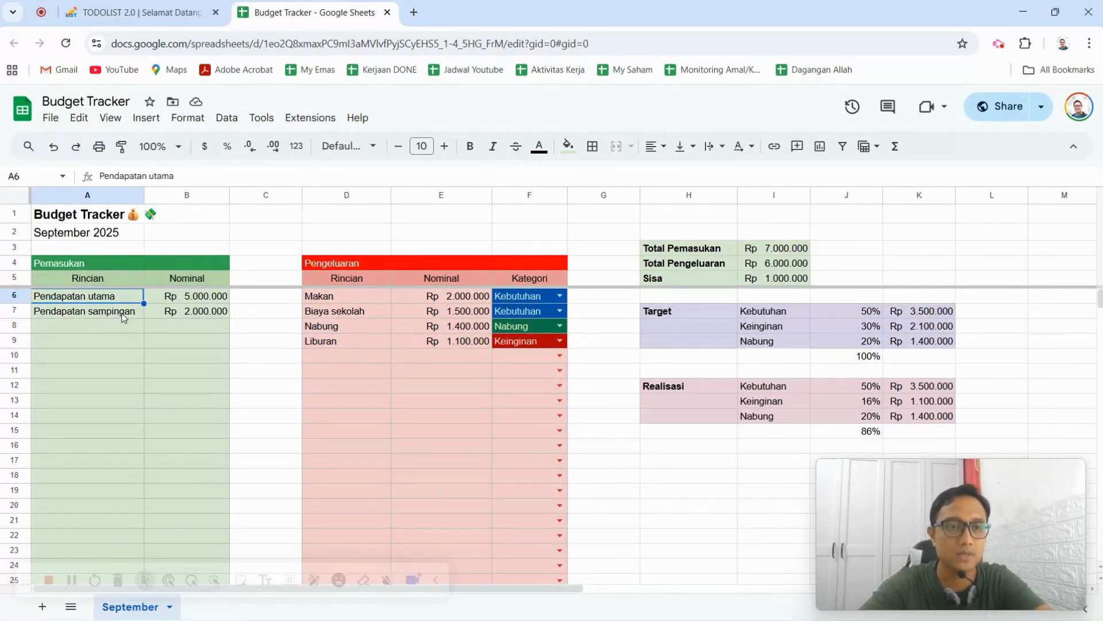
click(138, 356)
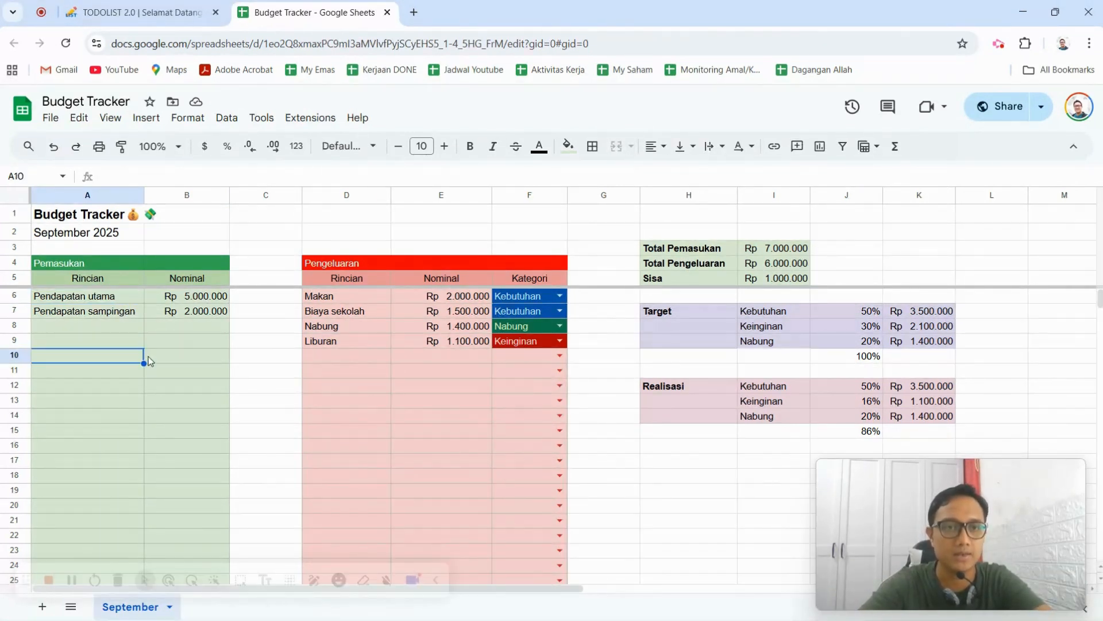
Enter 5000000 as the Nominal amount for Pendapatan utama in B6.
click(212, 297)
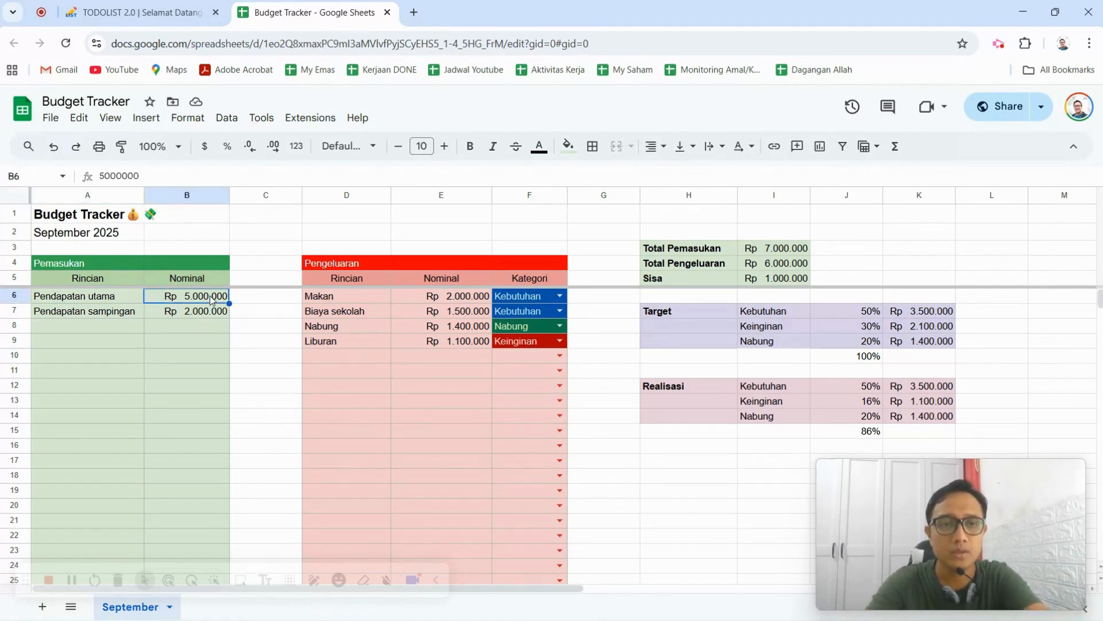
text(500000)
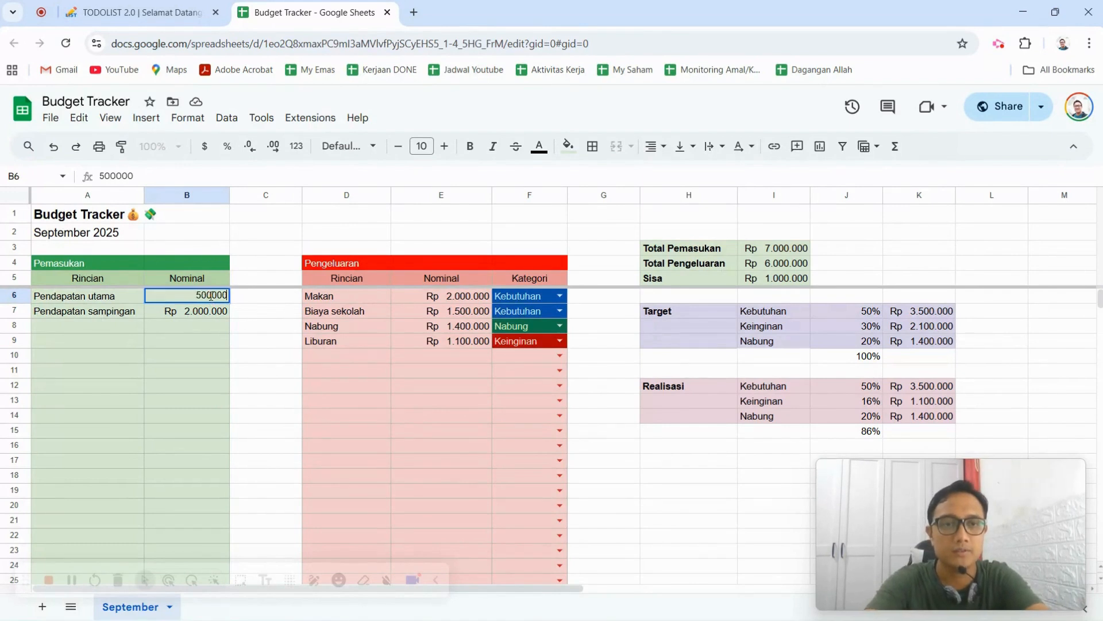
text(0)
key(Return)
Apply the Rp number format to the Pendapatan utama amount in B6 and remove both decimal places.
click(211, 300)
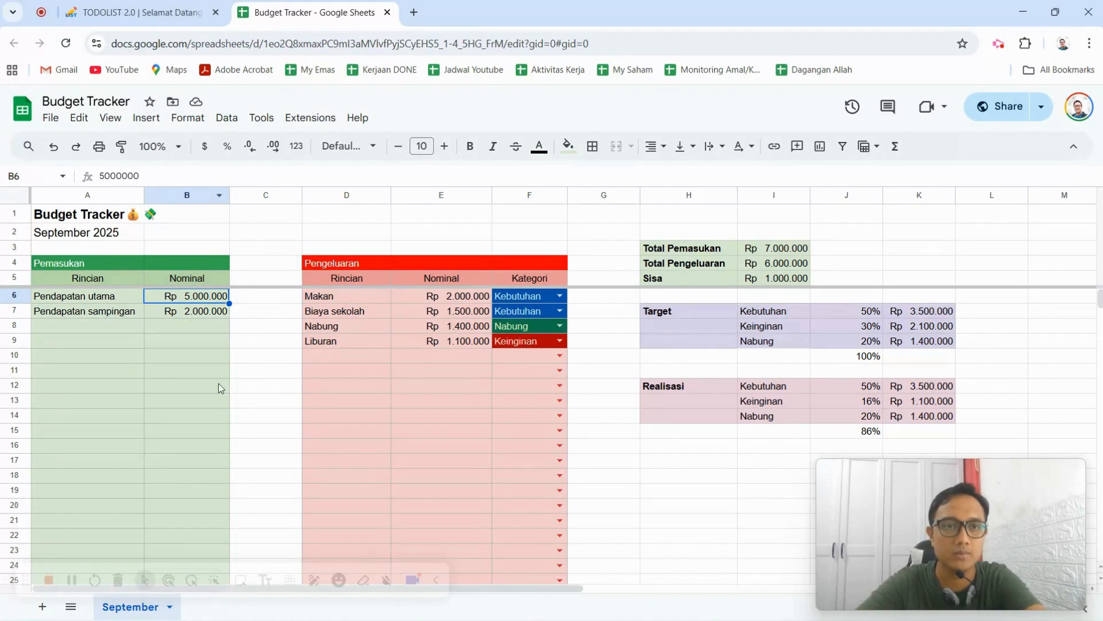
drag(219, 384, 216, 373)
click(197, 297)
click(192, 119)
mouse_move(230, 120)
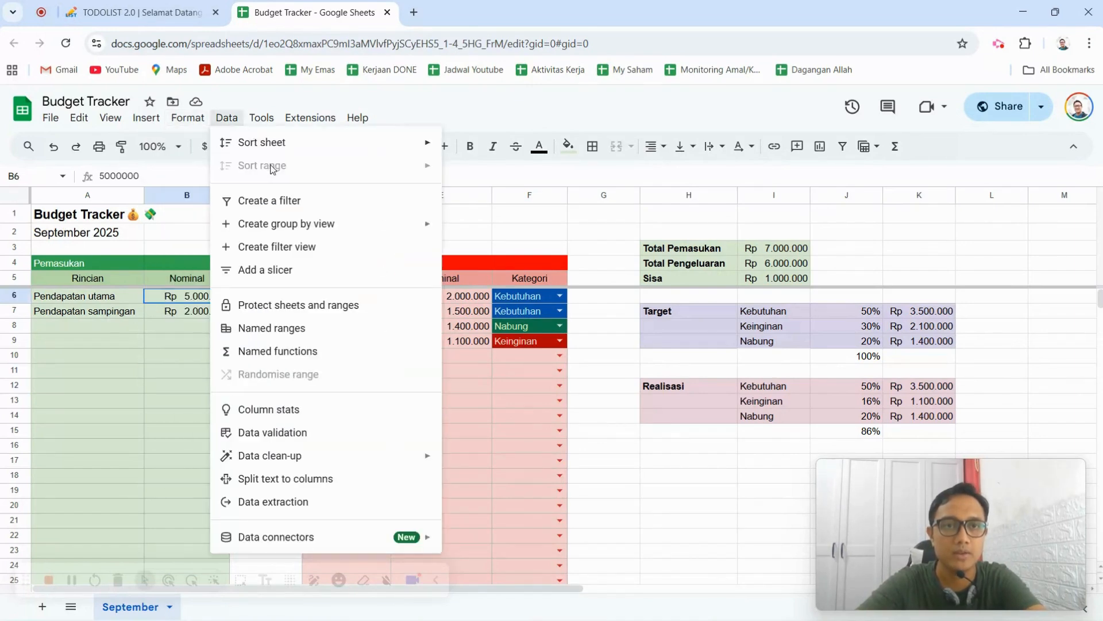
mouse_move(188, 119)
mouse_move(218, 177)
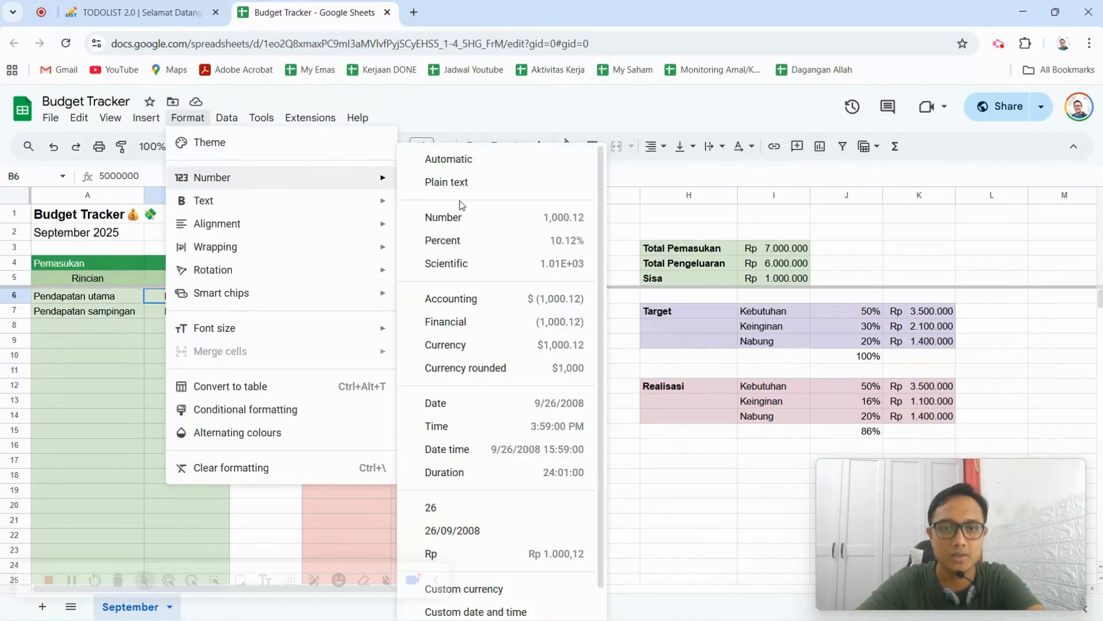
scroll(517, 459, down, 1)
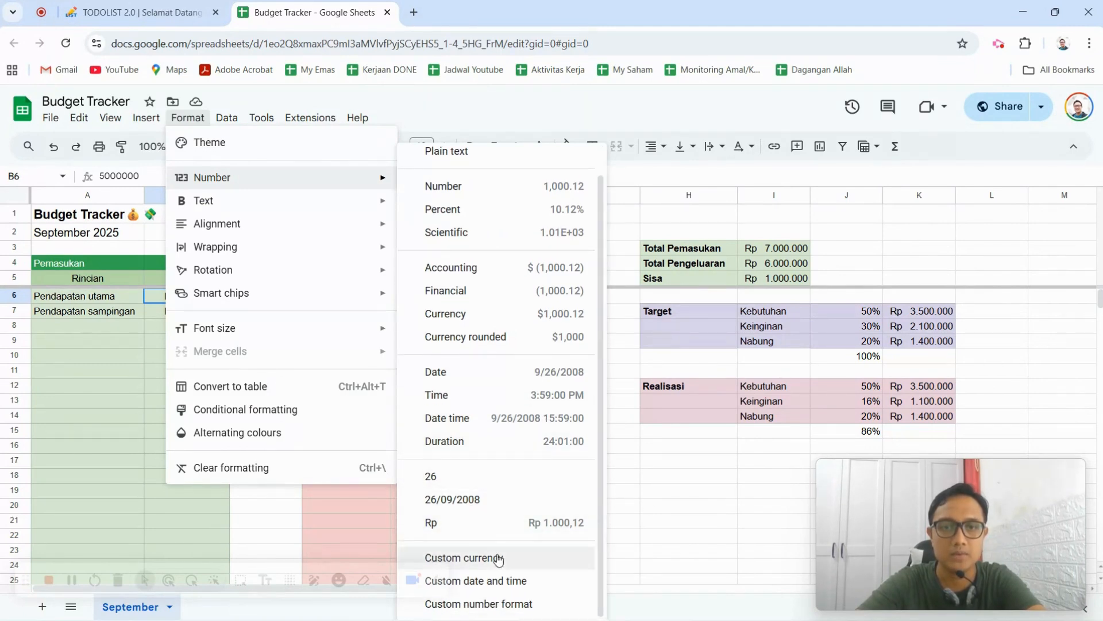
click(510, 522)
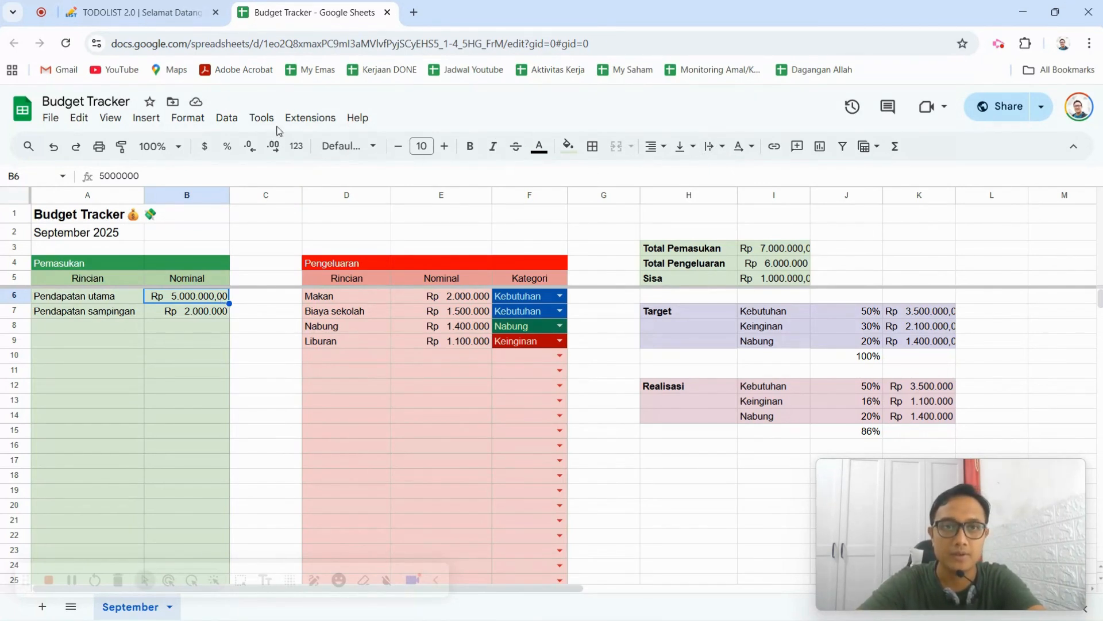
click(253, 151)
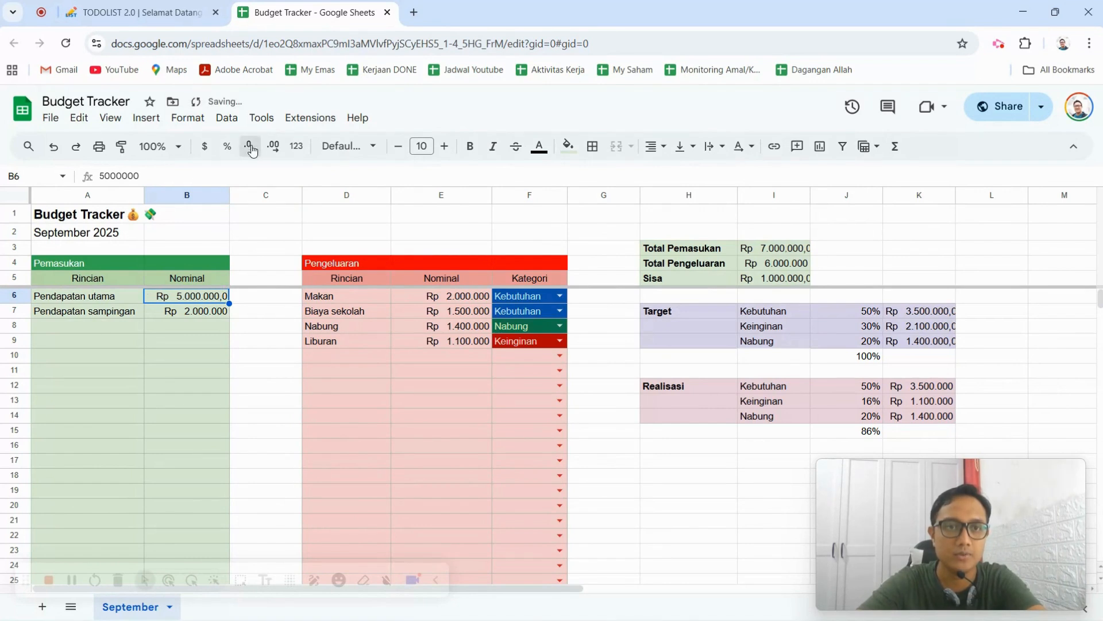
click(250, 148)
click(201, 329)
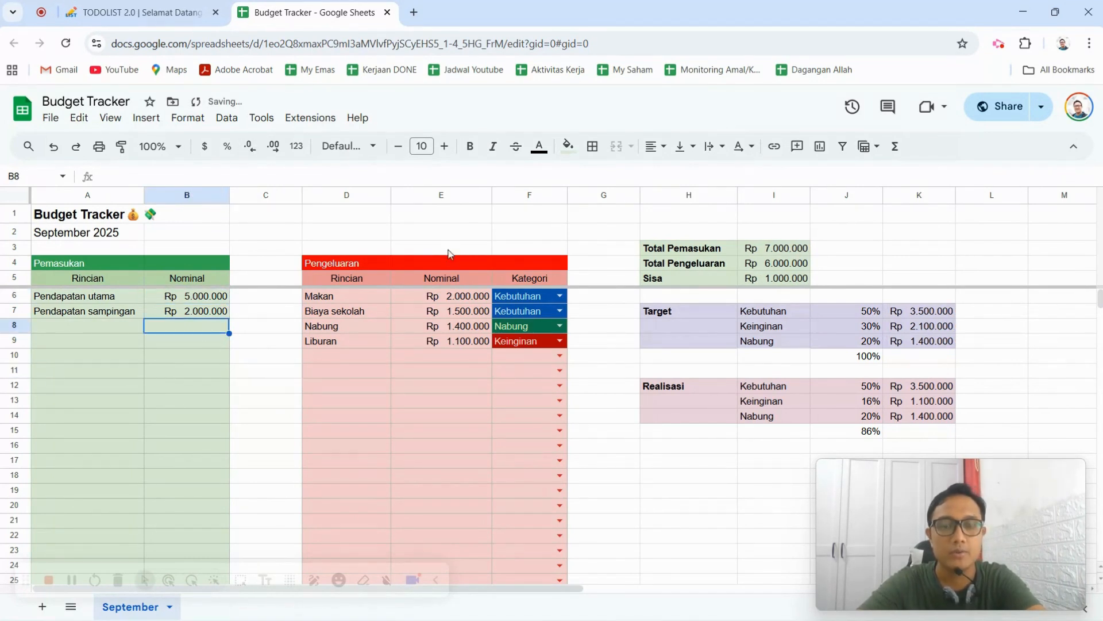
click(397, 263)
click(347, 280)
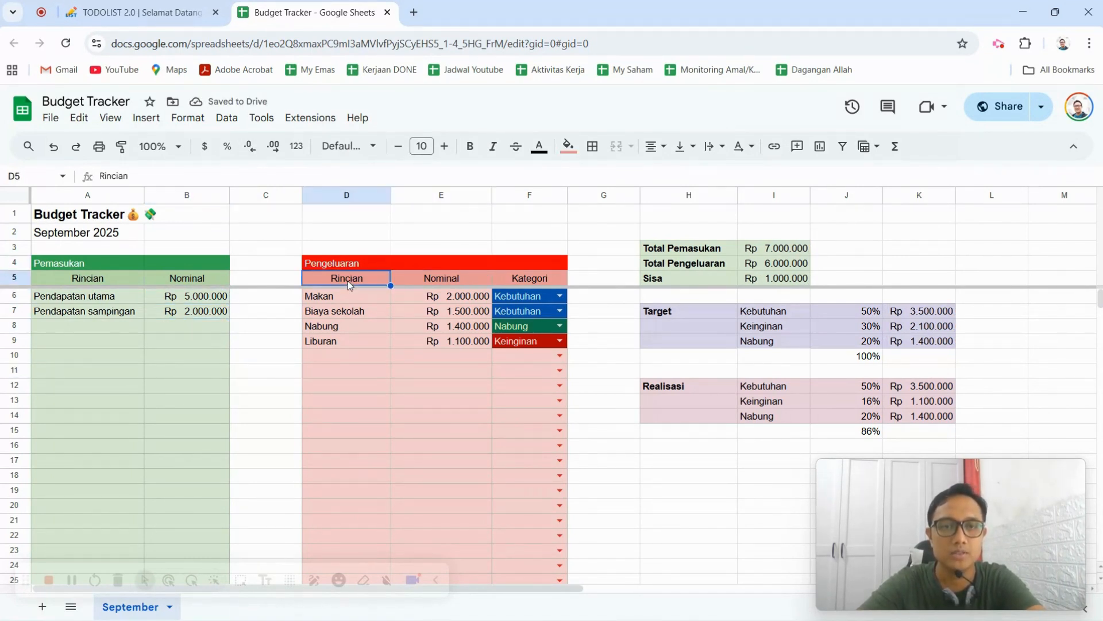
click(457, 317)
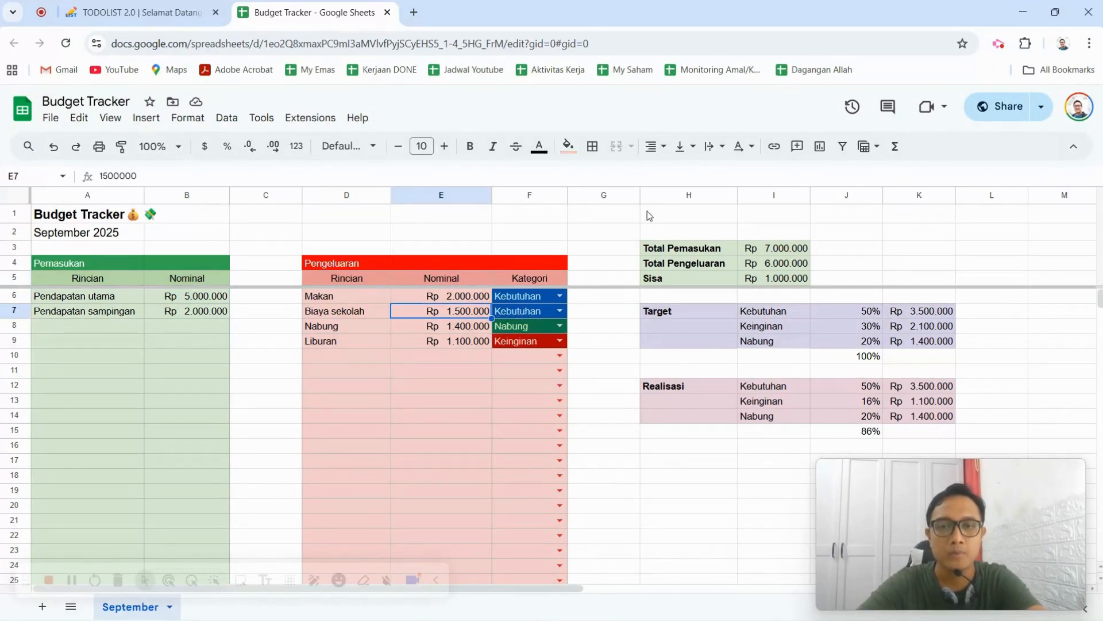
Add a data validation rule with the Drop-down criterion to the Makan row's Kategori cell F6.
click(539, 295)
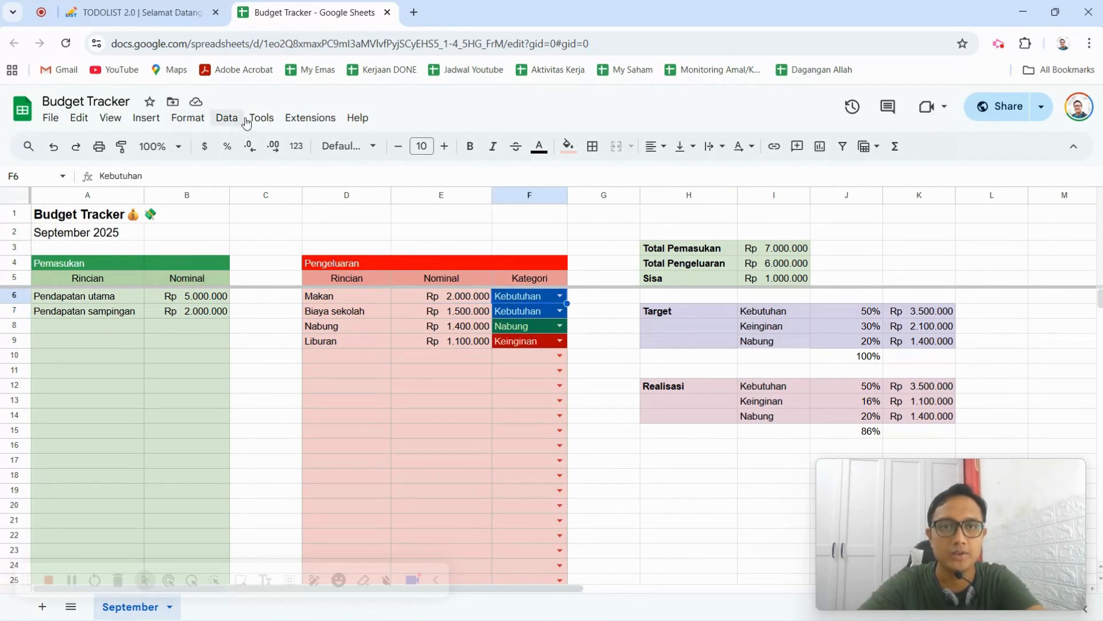
click(228, 120)
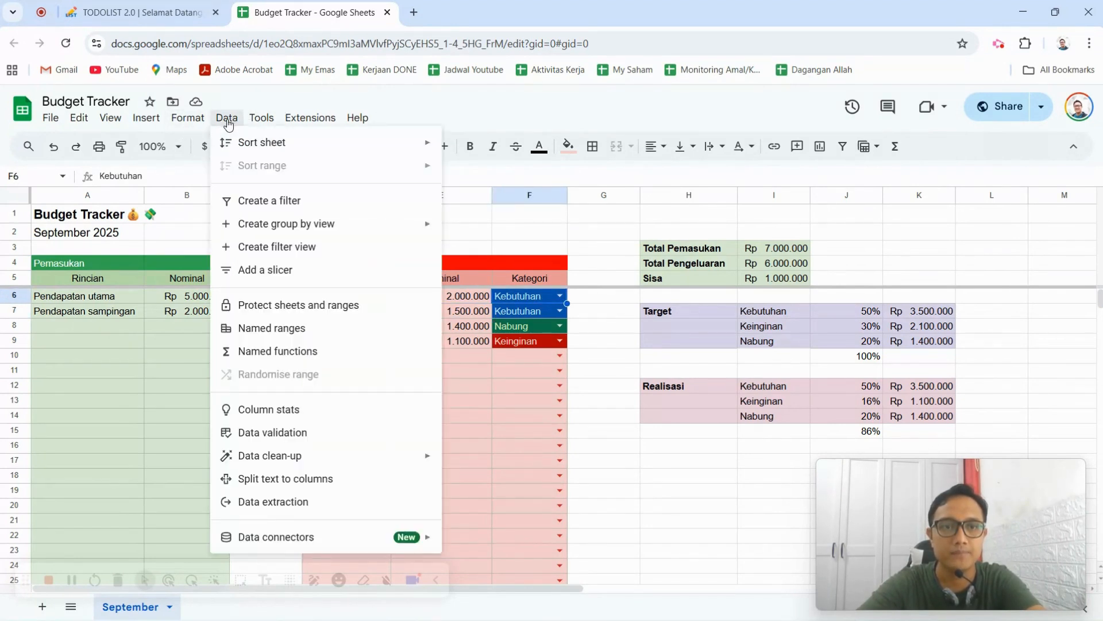
click(335, 436)
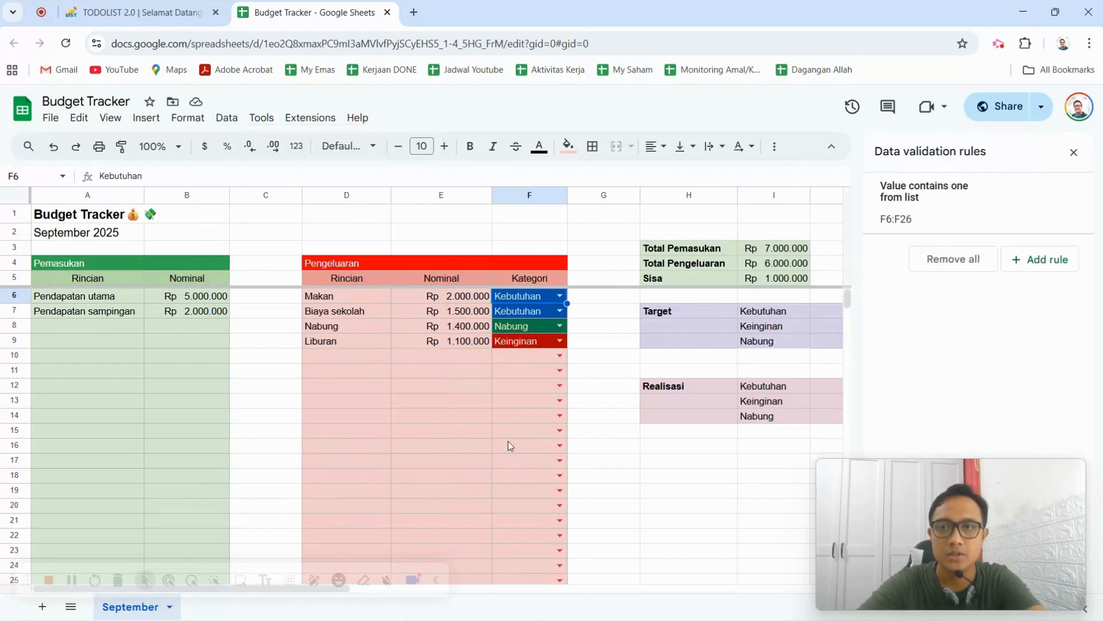
click(1042, 259)
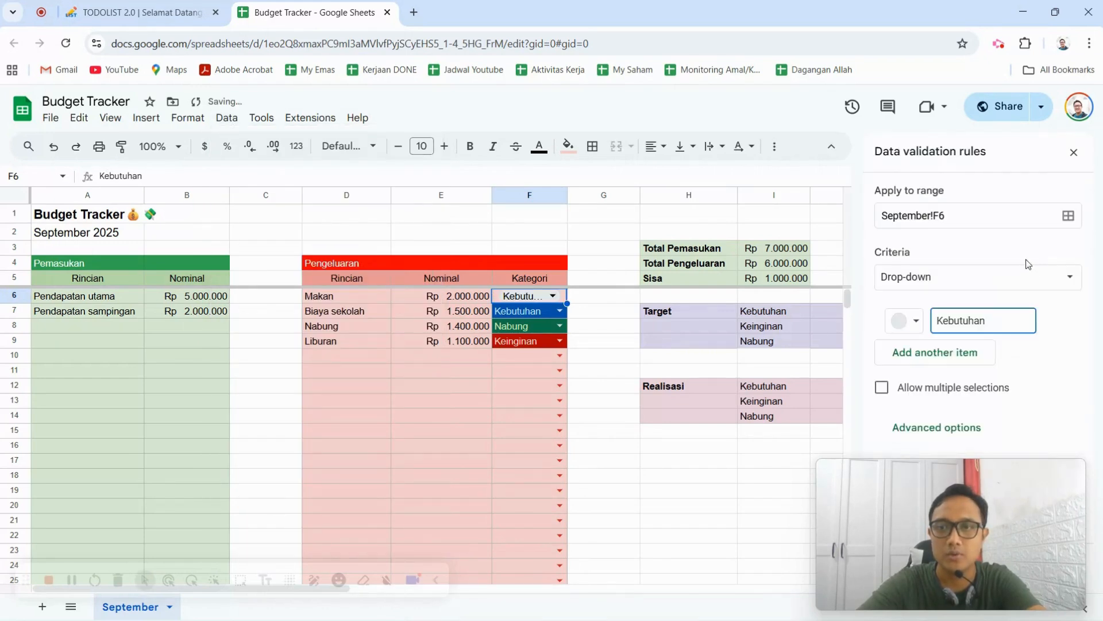
click(1070, 278)
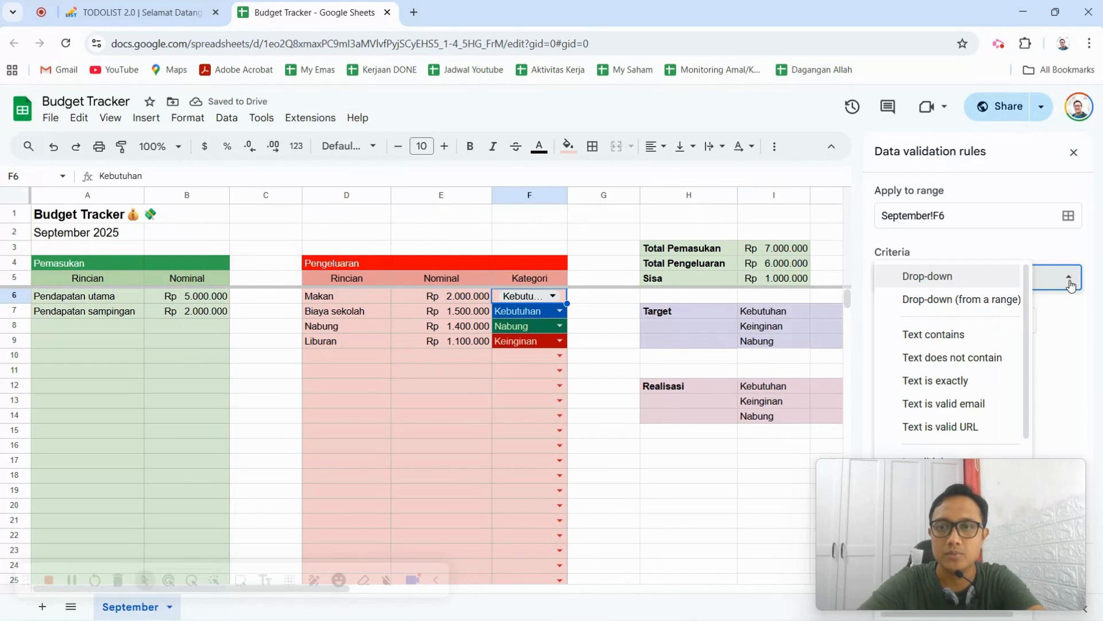
click(957, 277)
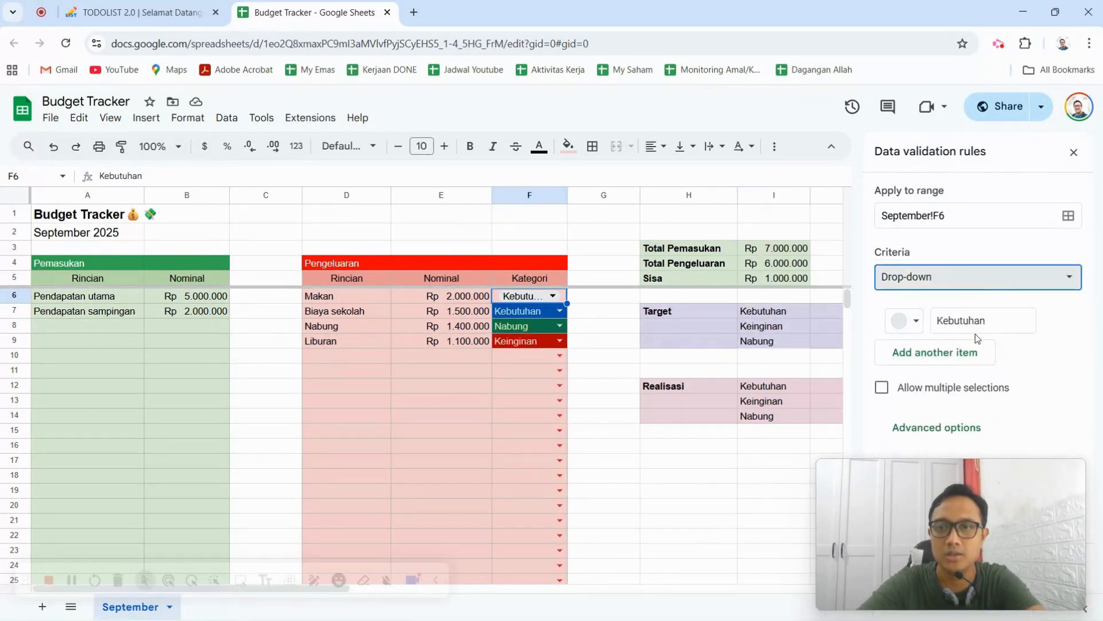
Add Keinginan and Nabung as further drop-down items after Kebutuhan in the F6 validation rule.
click(990, 320)
click(951, 354)
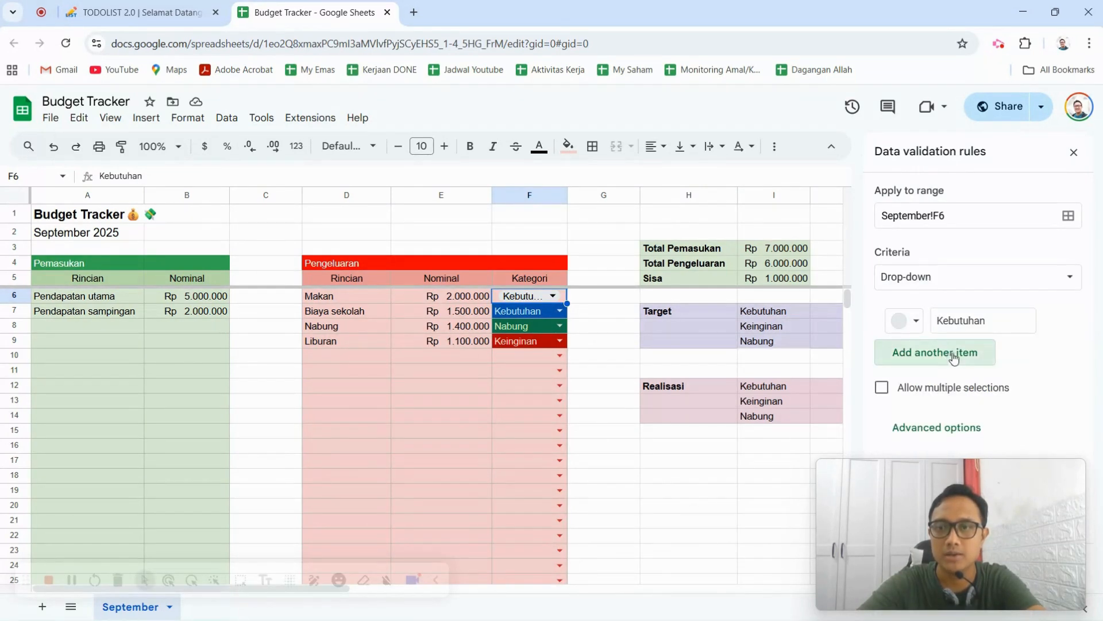
text(e)
key(BackSpace)
text(Ke)
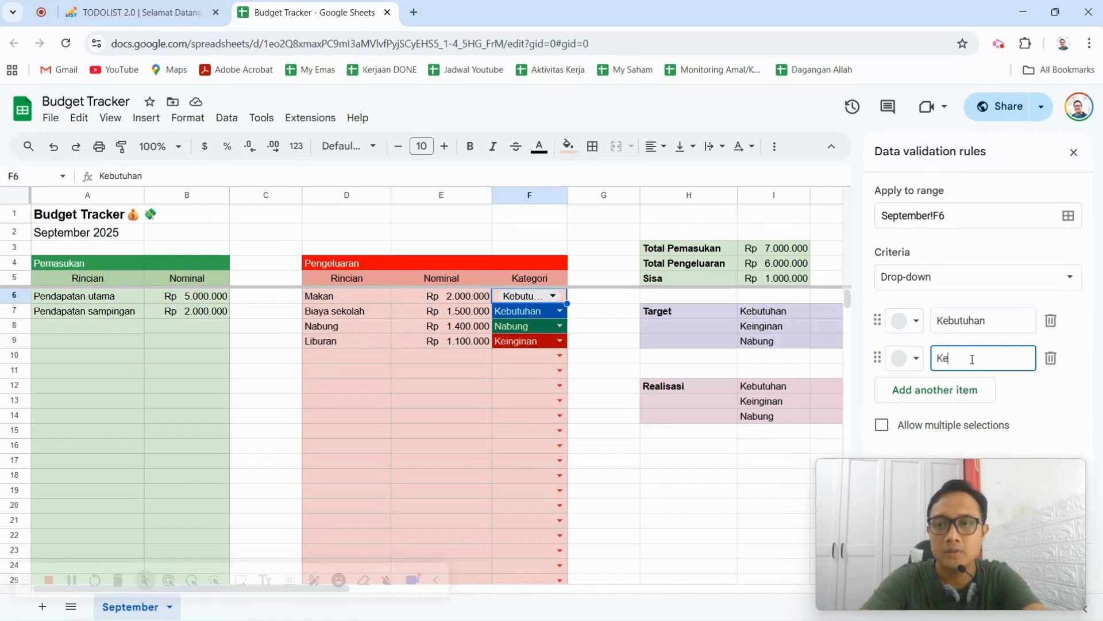
text(inginan)
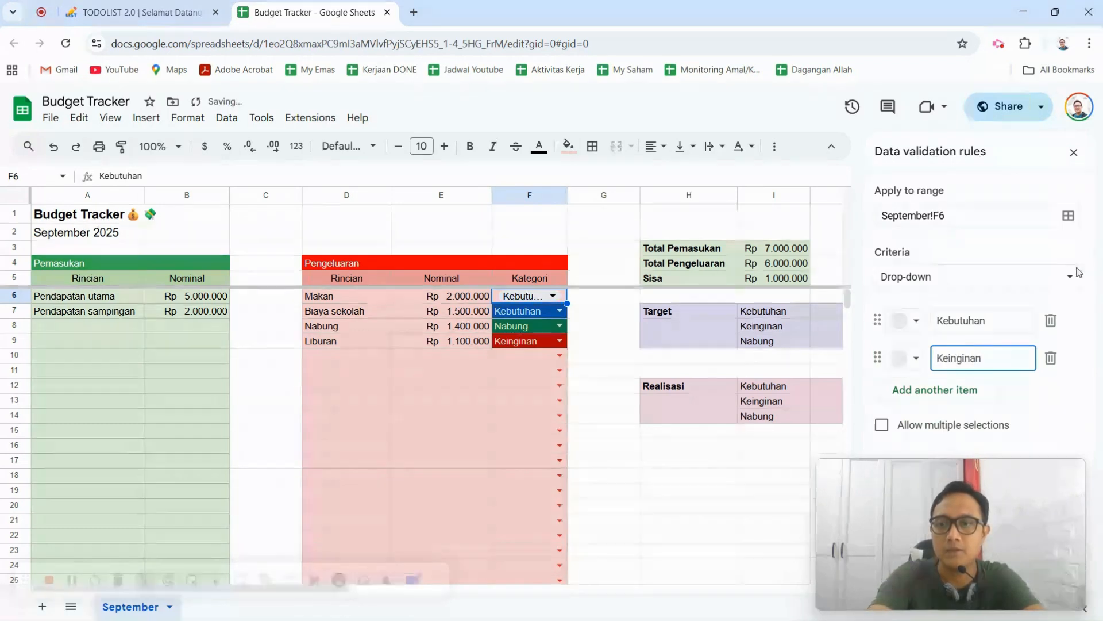
click(935, 391)
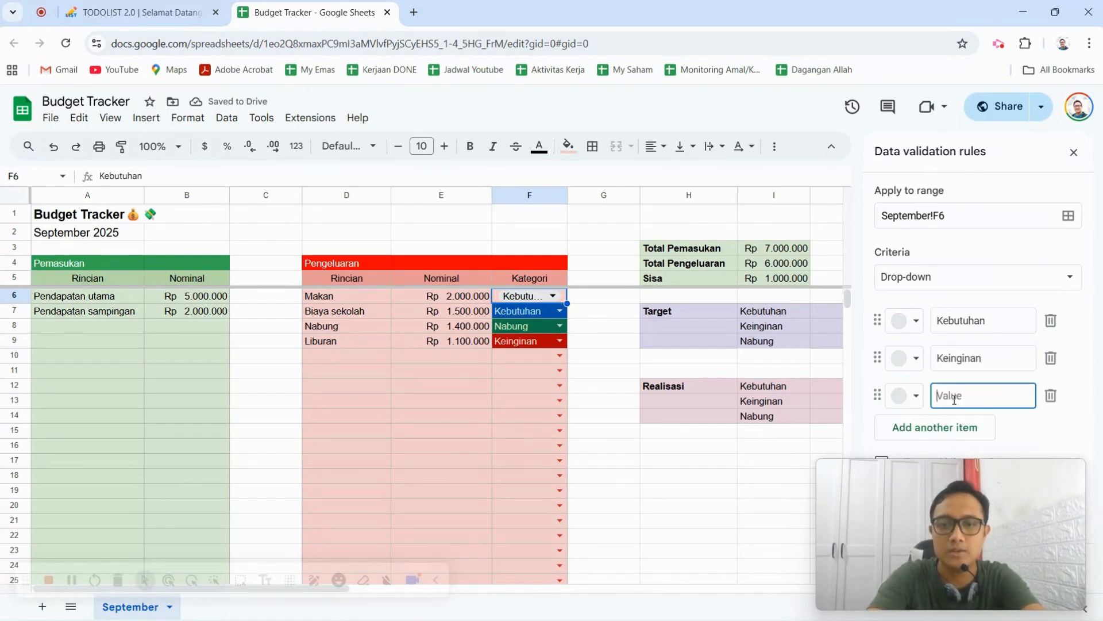
text(Nabung)
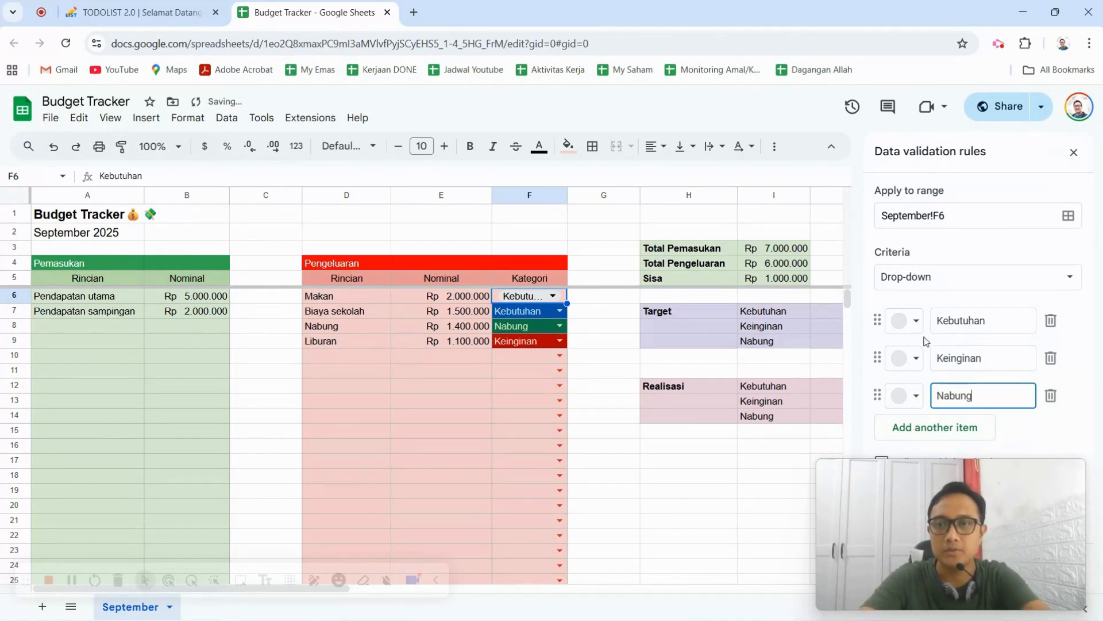
Colour the drop-down items: dark blue for Kebutuhan, dark green for Keinginan and dark red for Nabung.
click(913, 321)
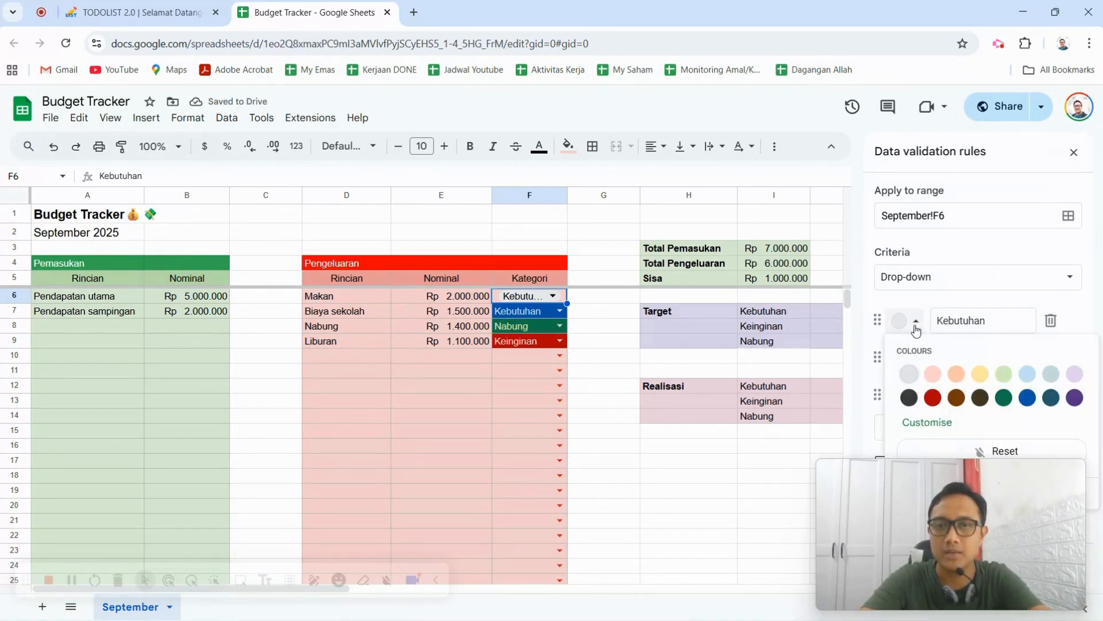
click(1028, 398)
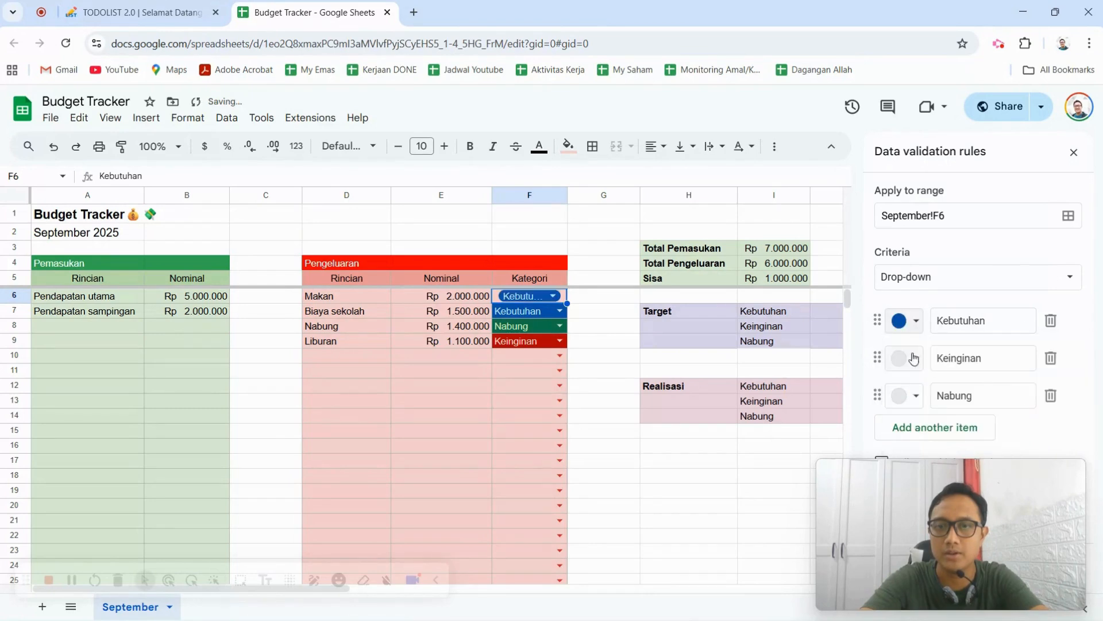
click(906, 360)
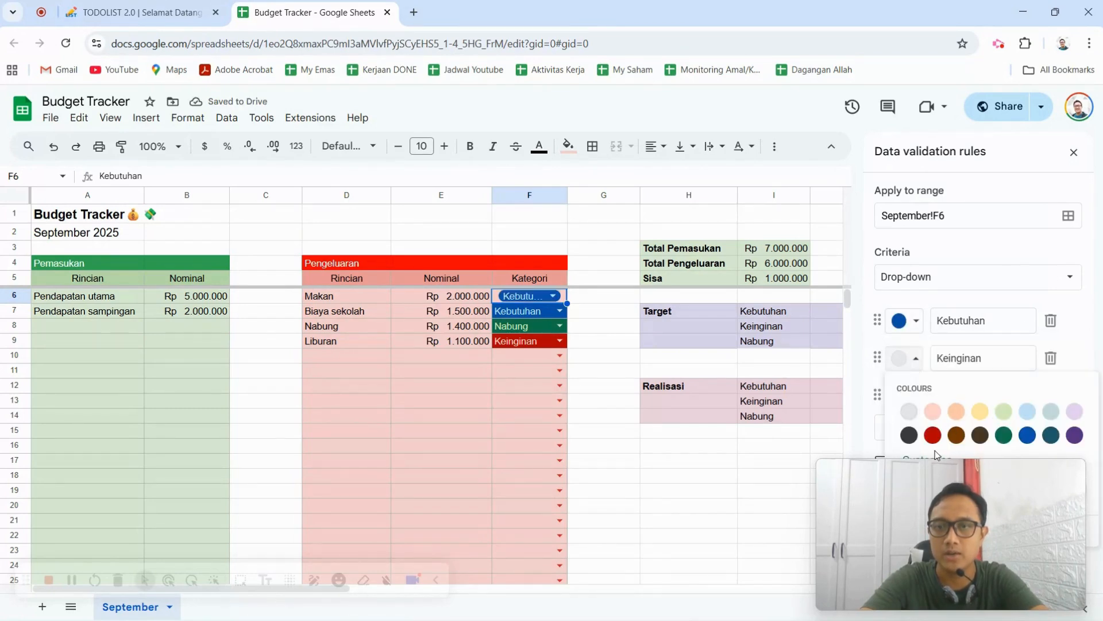
click(1005, 437)
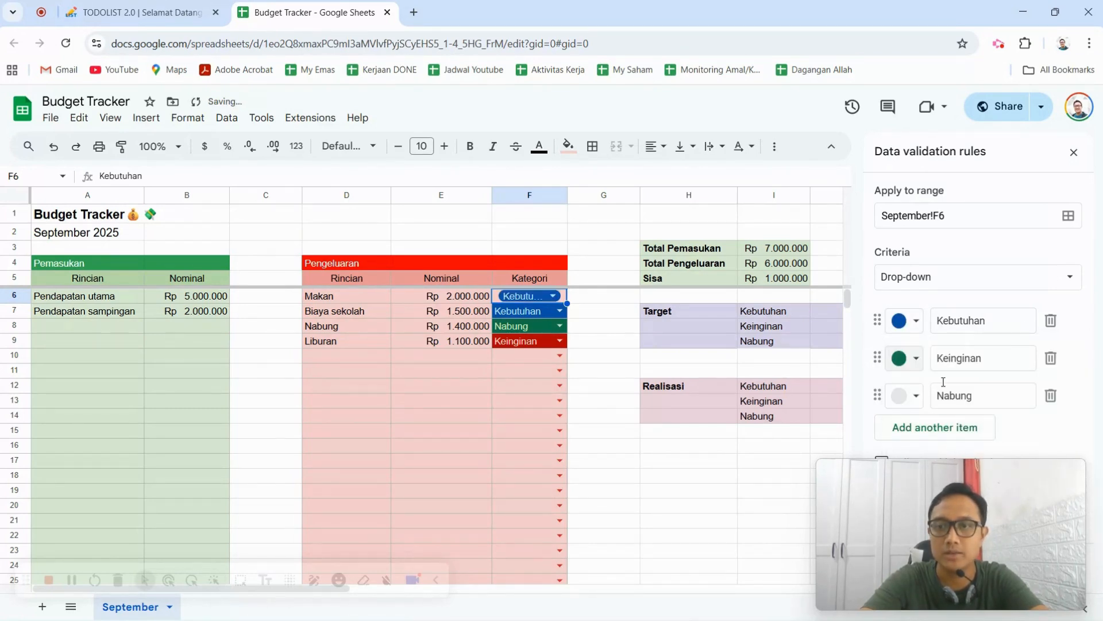
click(908, 396)
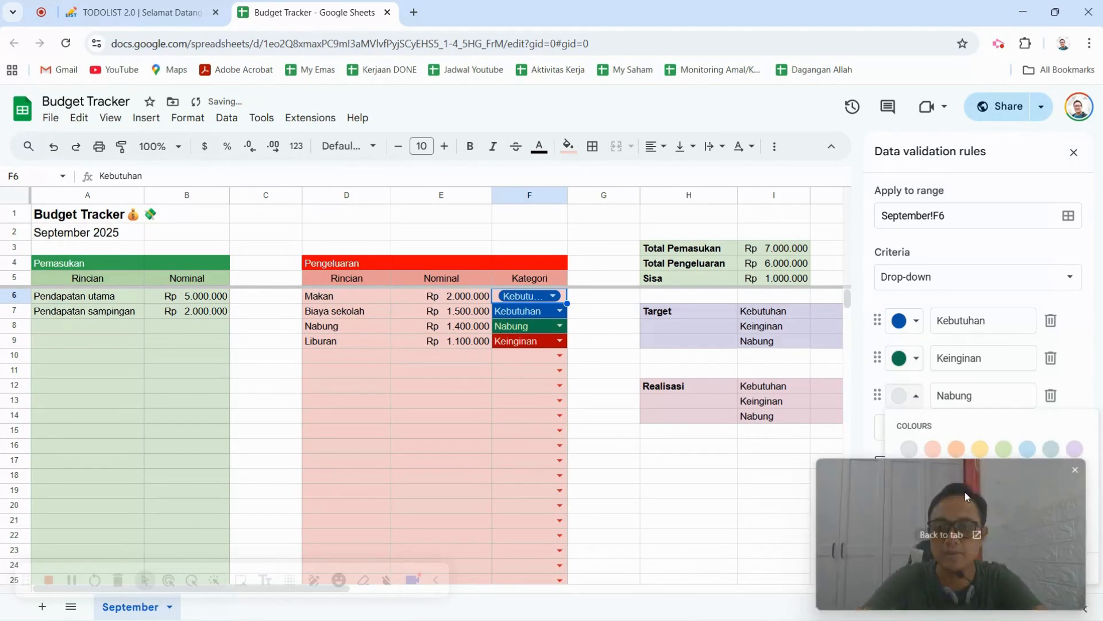
click(933, 472)
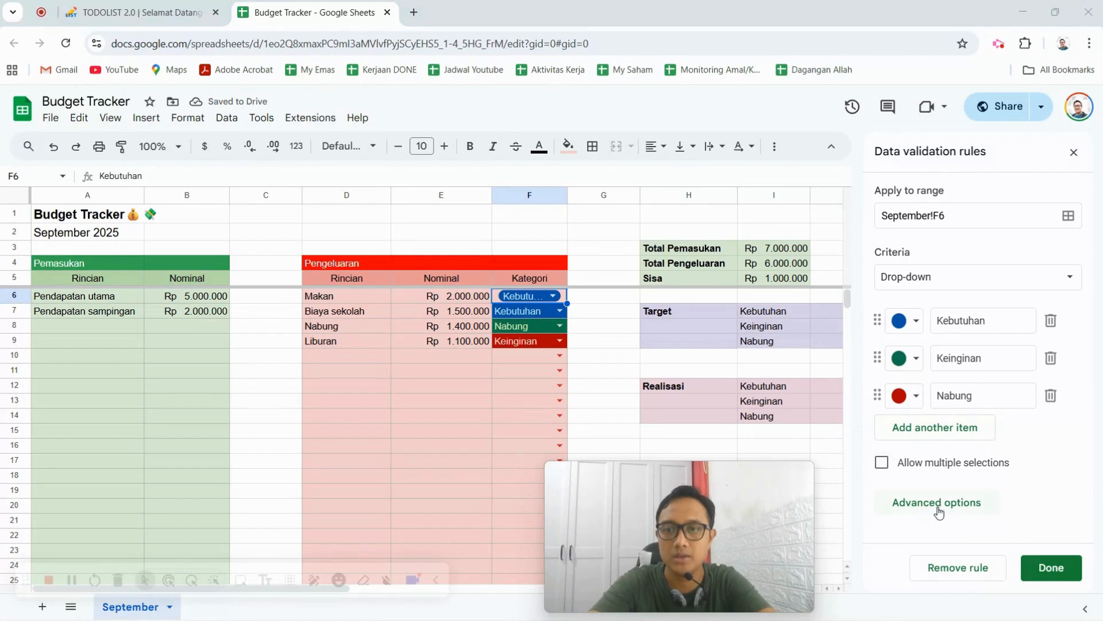
Set the drop-down's display style to Arrow, save the rule for all matching drop-downs and close the validation settings.
click(963, 495)
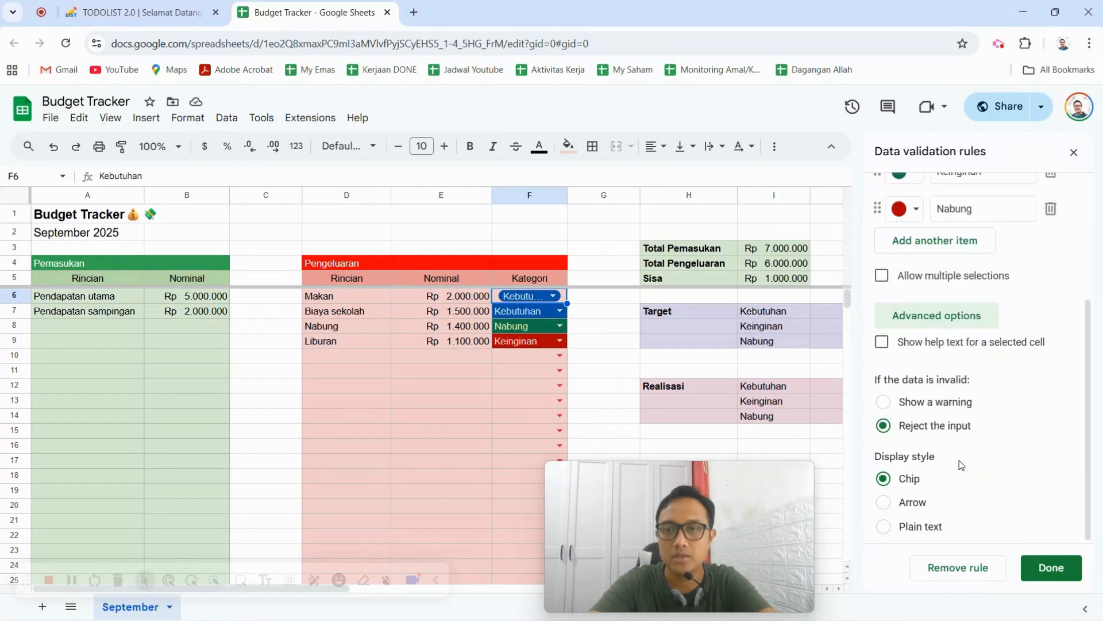
click(883, 503)
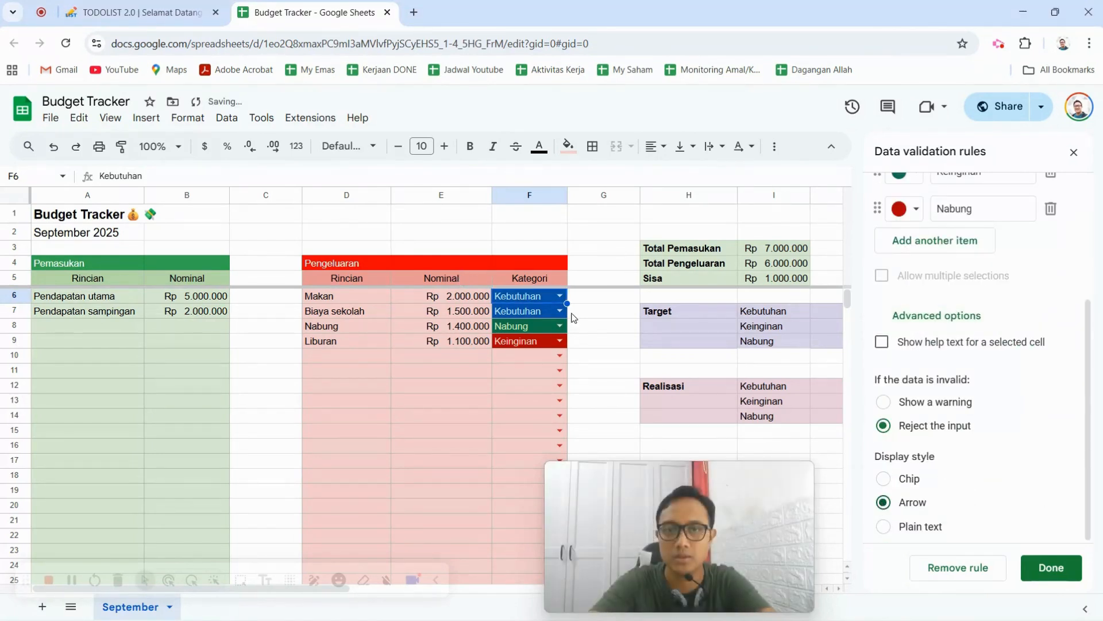
click(1054, 563)
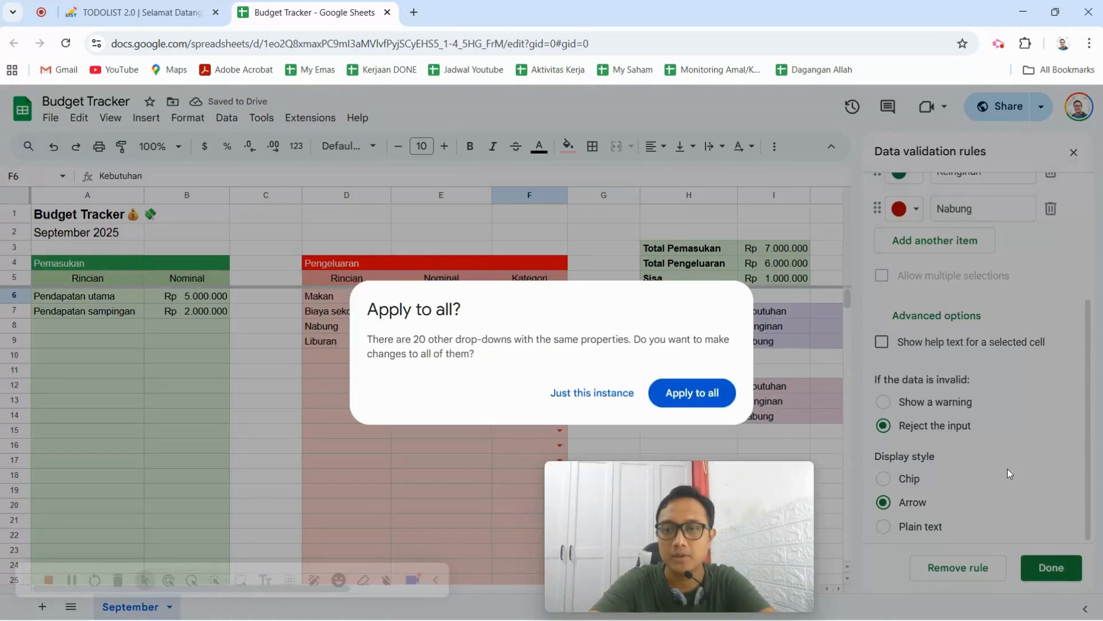
click(707, 394)
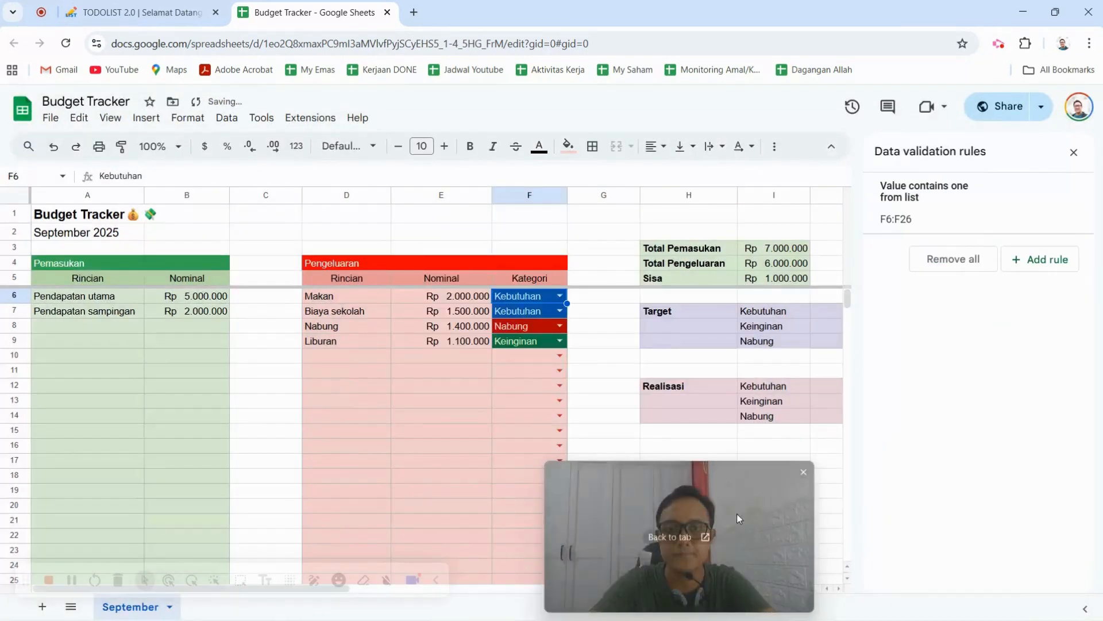
click(1074, 152)
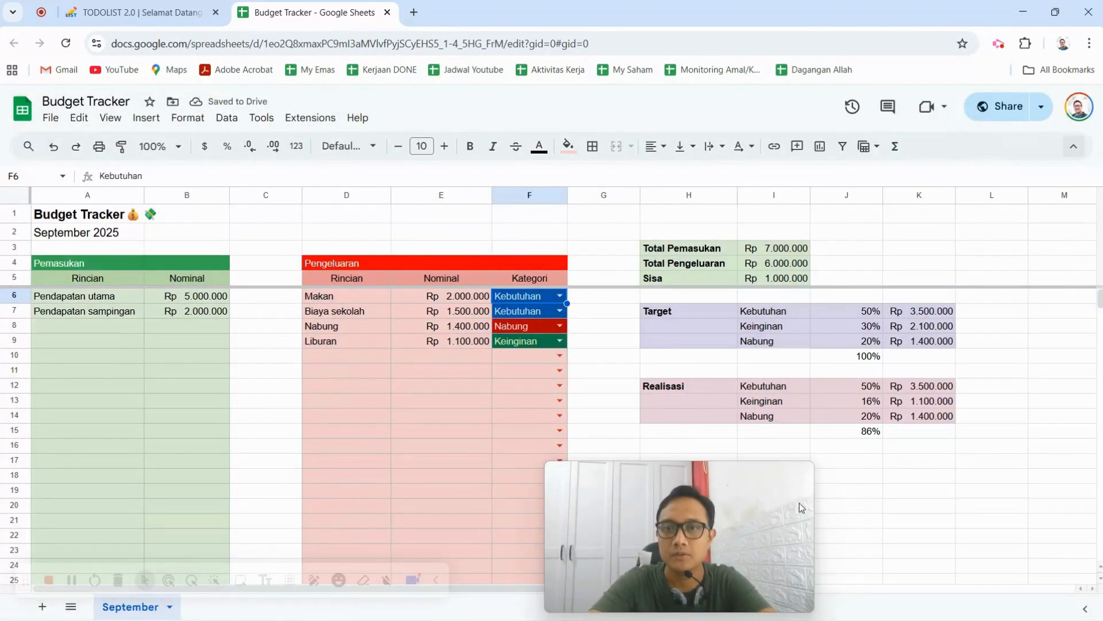
drag(795, 501, 1022, 528)
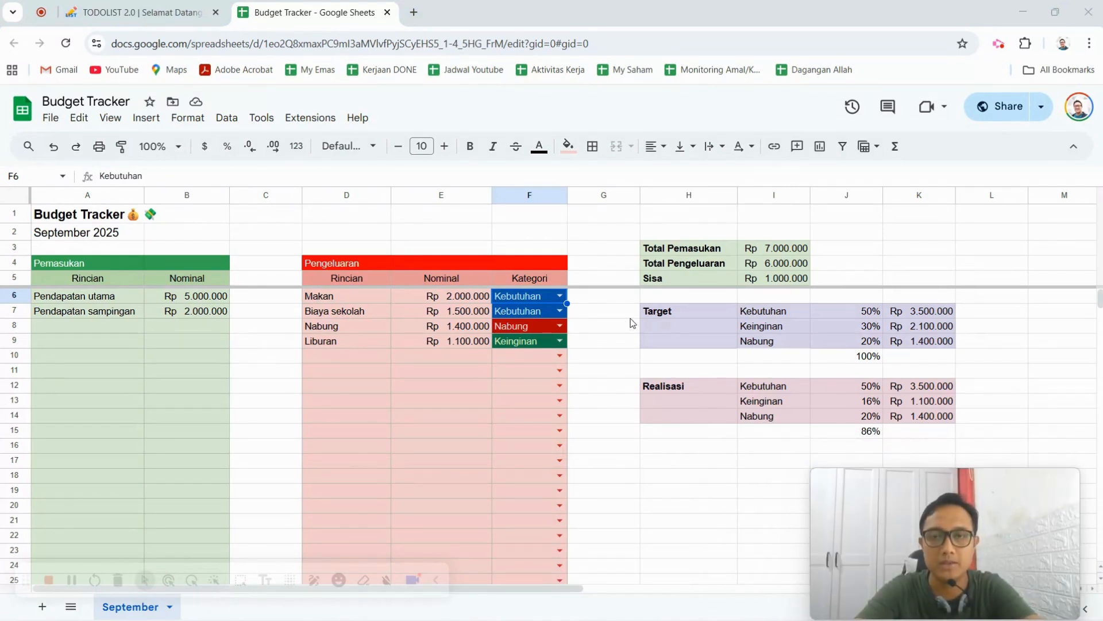
Clear the Total Pemasukan, Total Pengeluaran and Sisa formulas in I3:I5.
drag(781, 248, 792, 282)
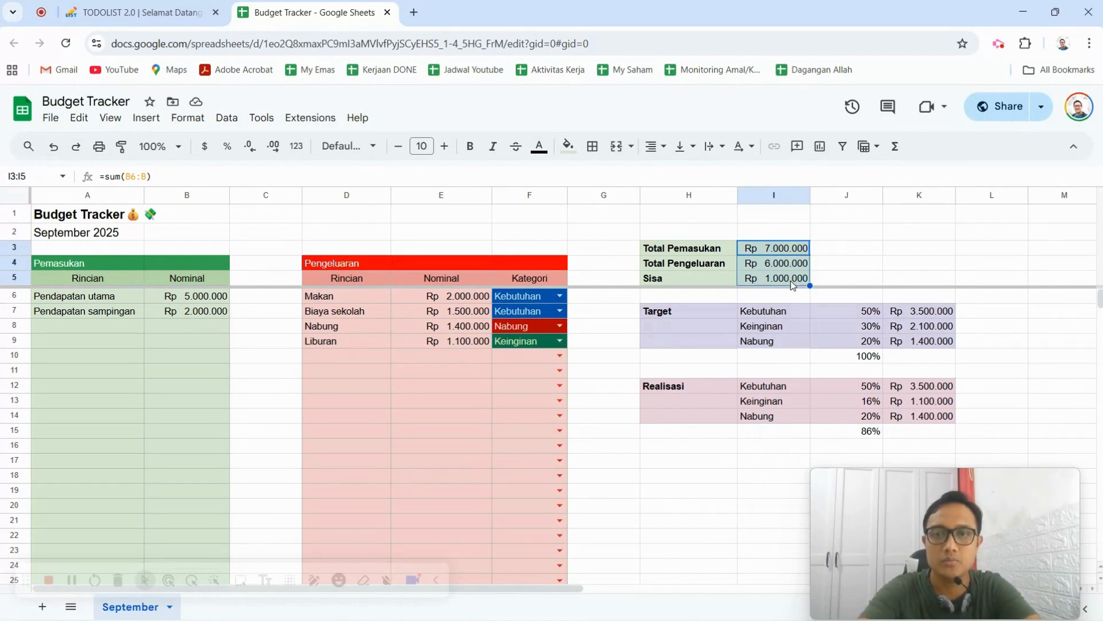
key(Delete)
click(894, 248)
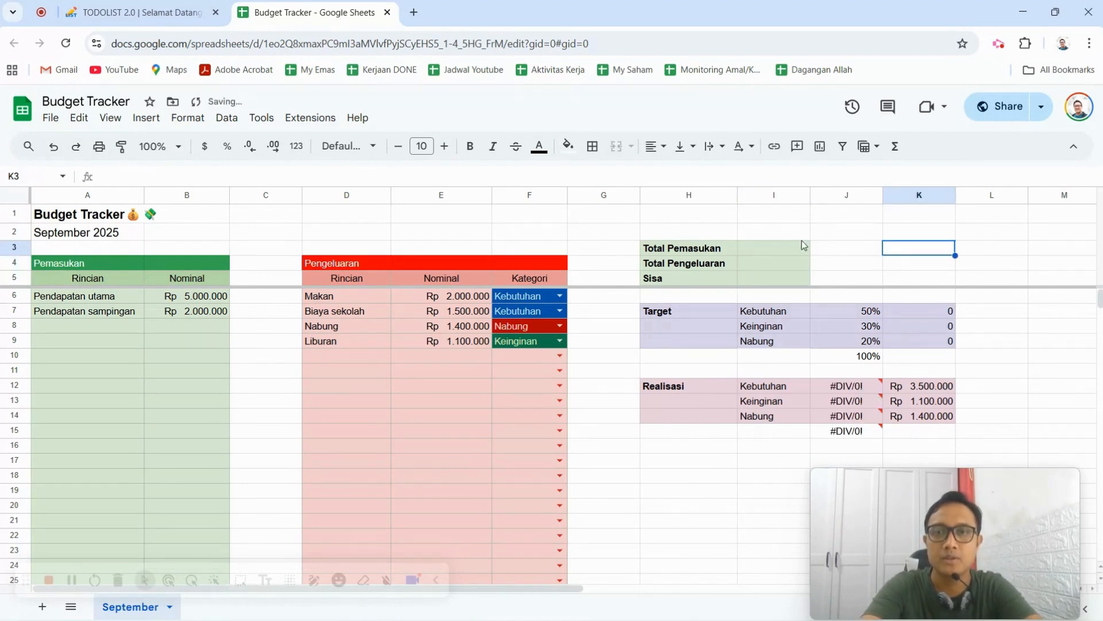
Enter =sum(B6:B) for Total Pemasukan in I3 and reject the suggested auto-fill.
click(773, 253)
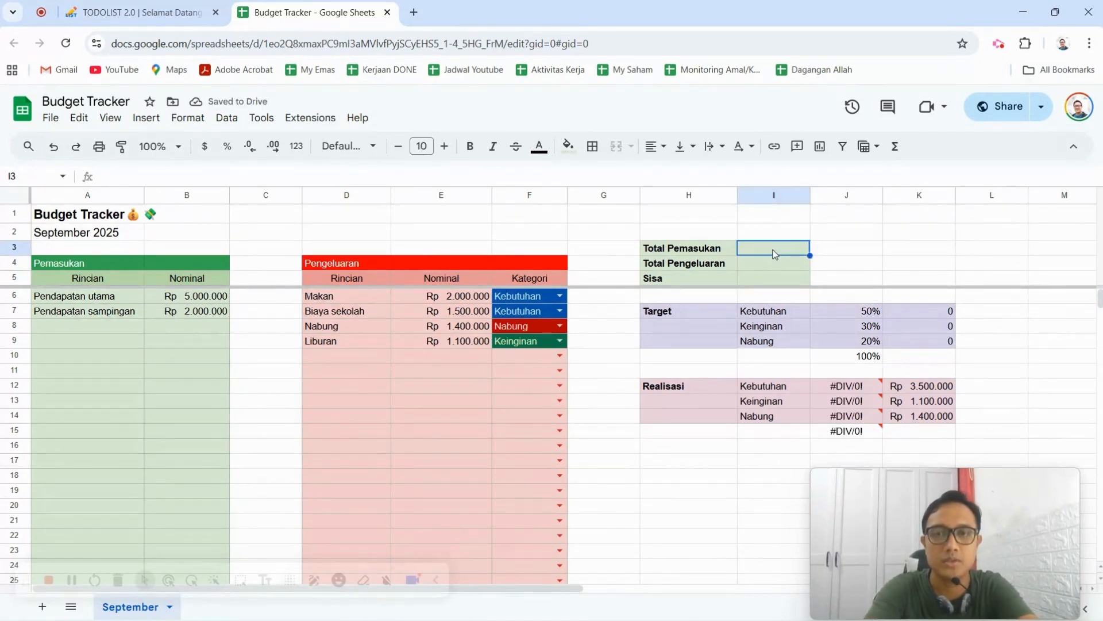
text(=sum()
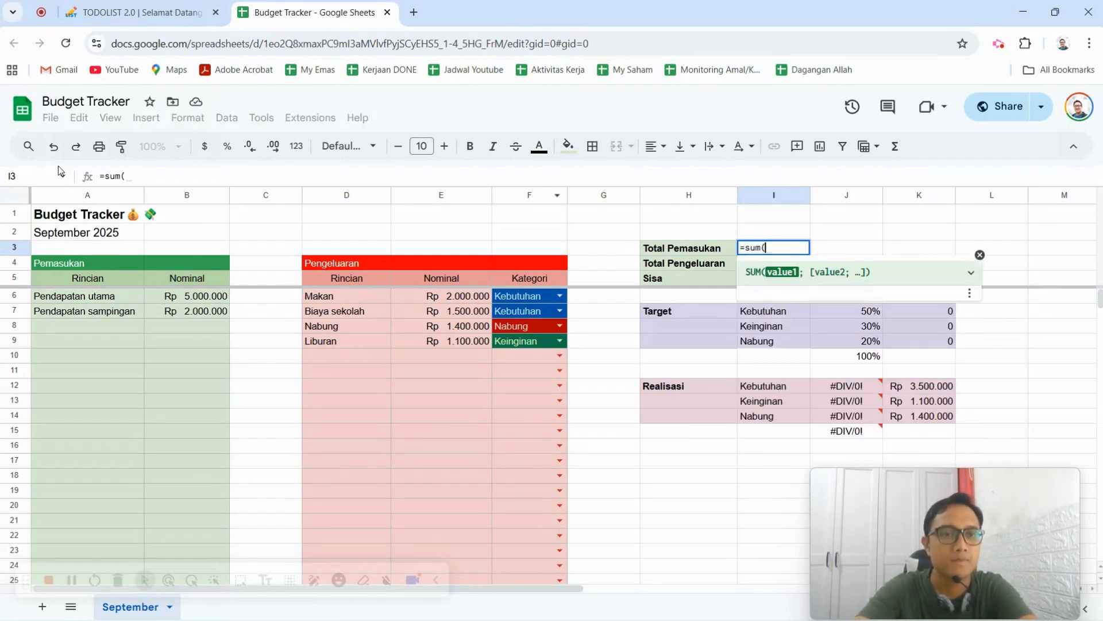
drag(217, 297, 217, 418)
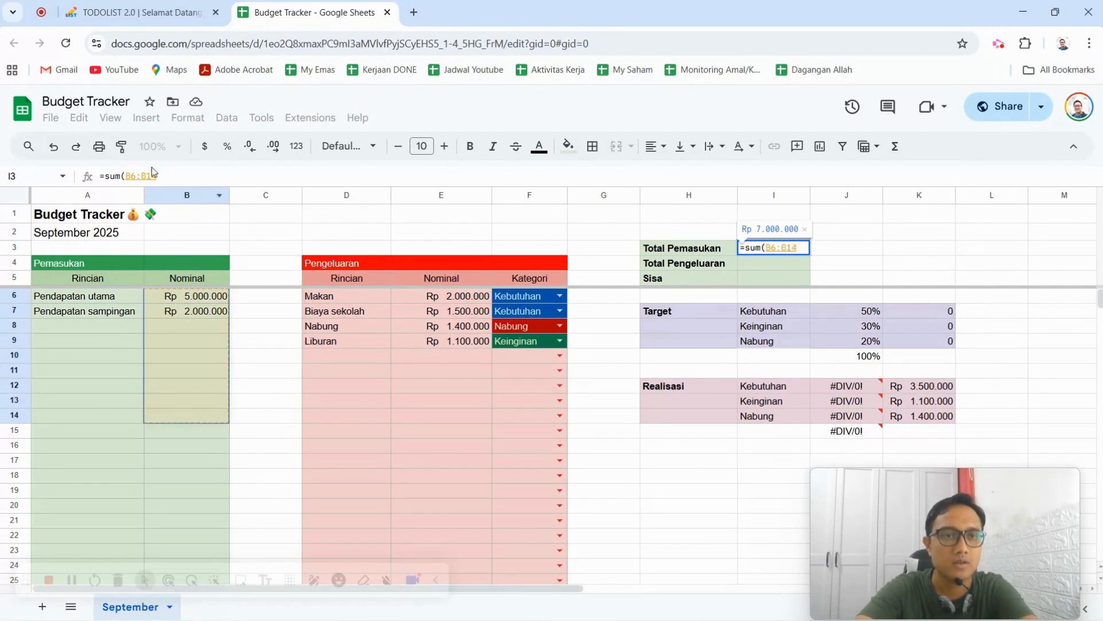
click(173, 178)
key(BackSpace)
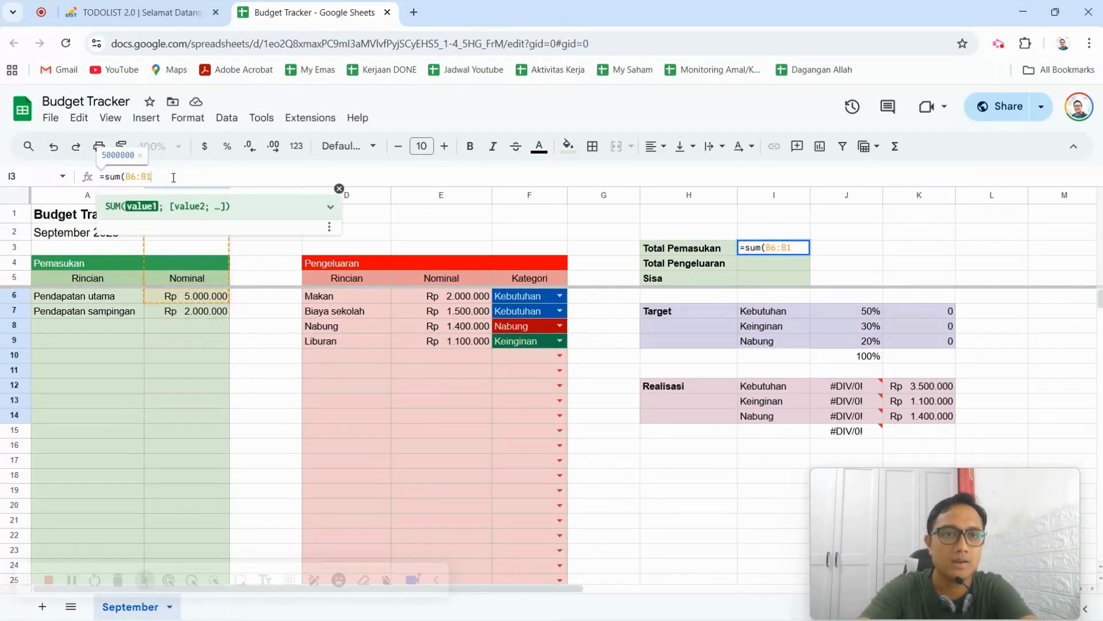
key(BackSpace)
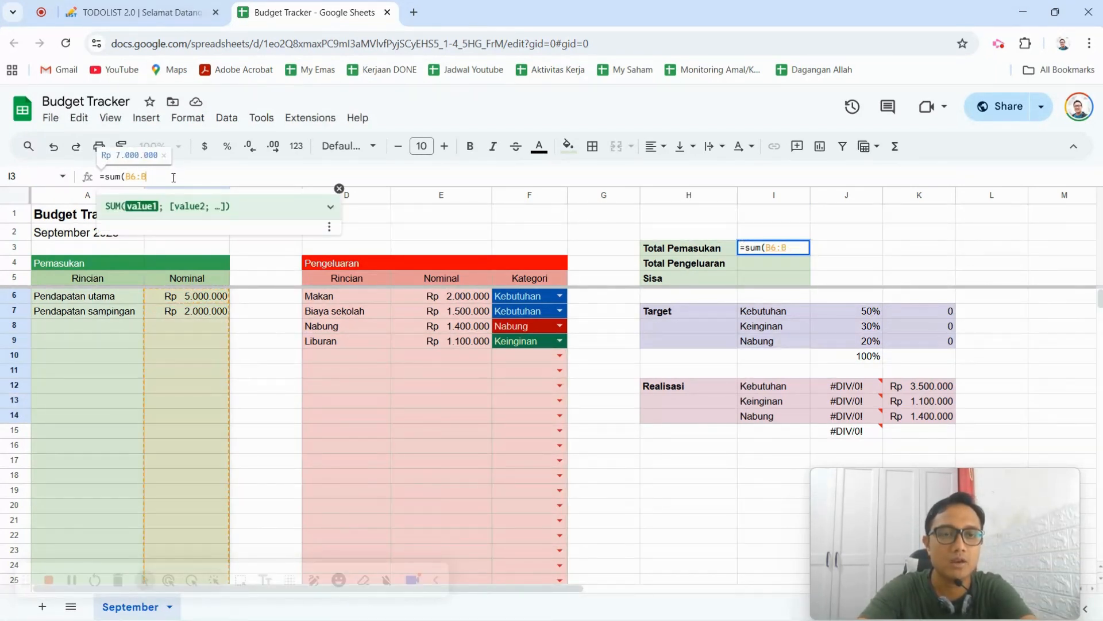
text())
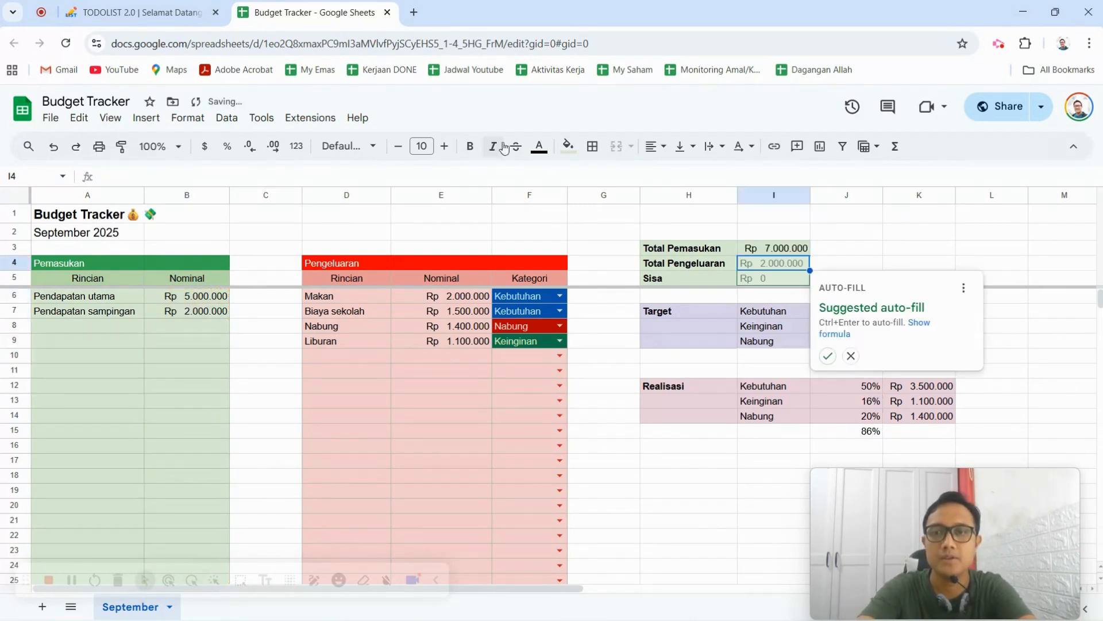
click(851, 356)
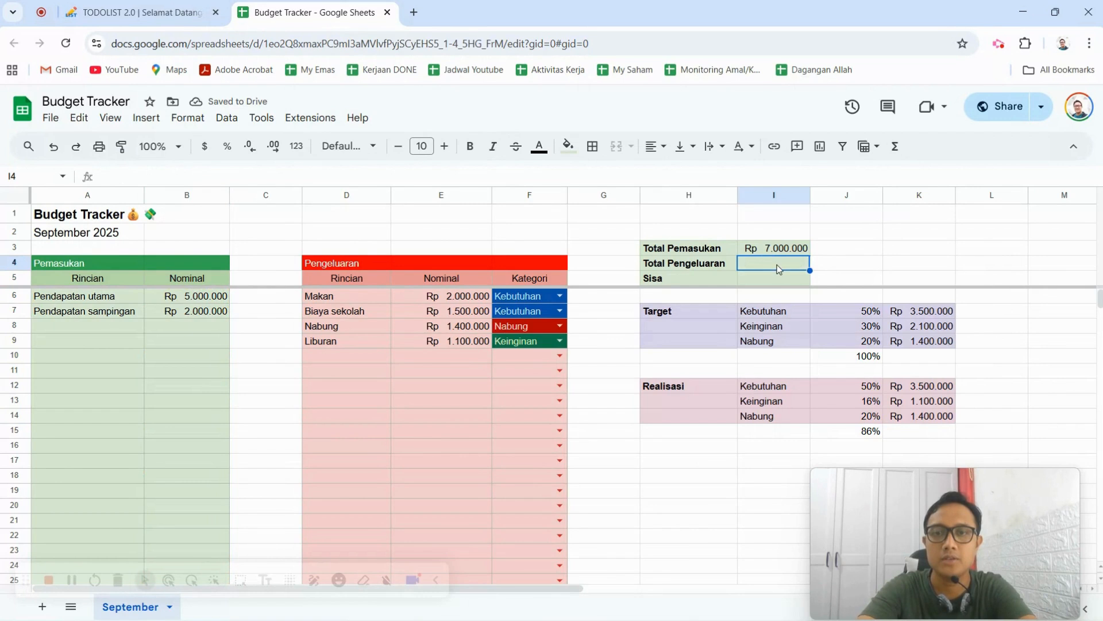
Enter =sum(E6:E) for Total Pengeluaran in I4, covering the whole expense Nominal column from row 6 down.
text(=sum()
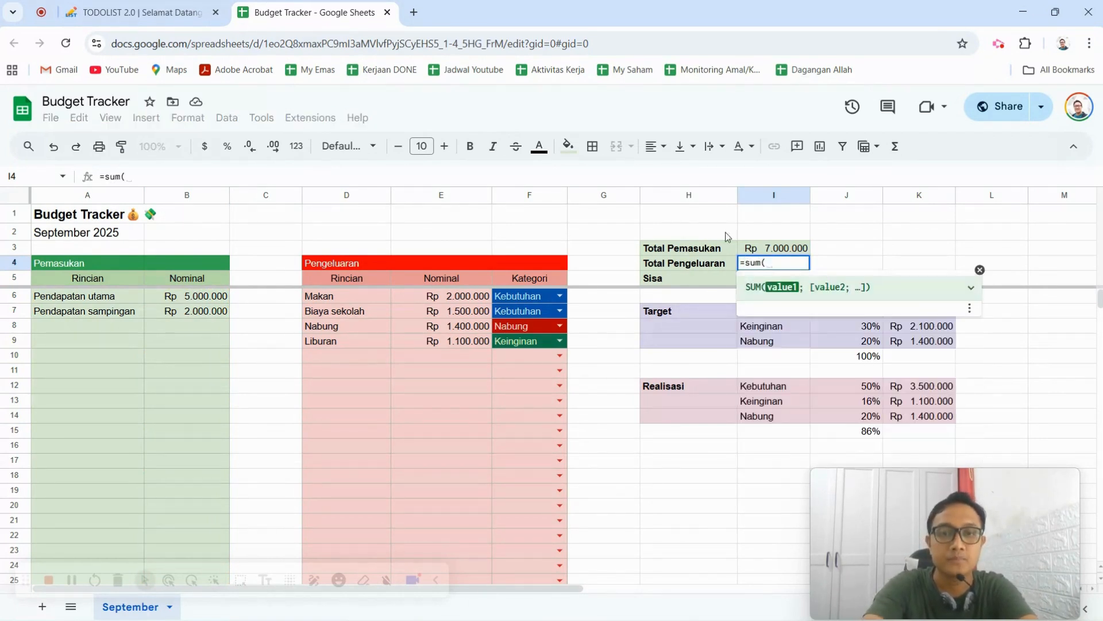
drag(442, 295, 467, 425)
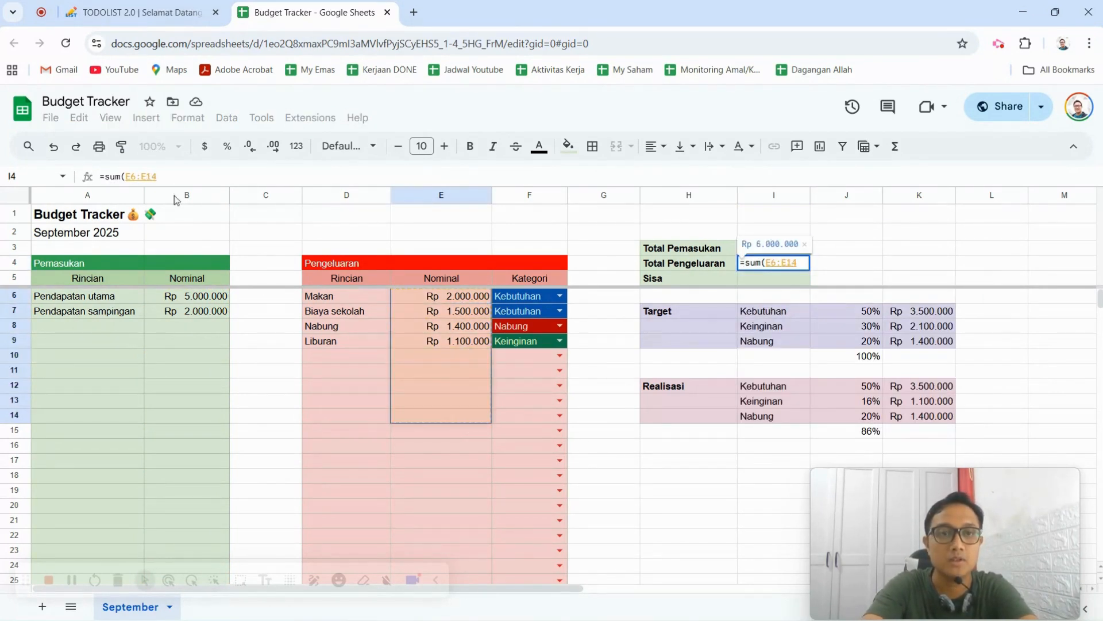
click(165, 174)
key(BackSpace)
key(BackSpace)
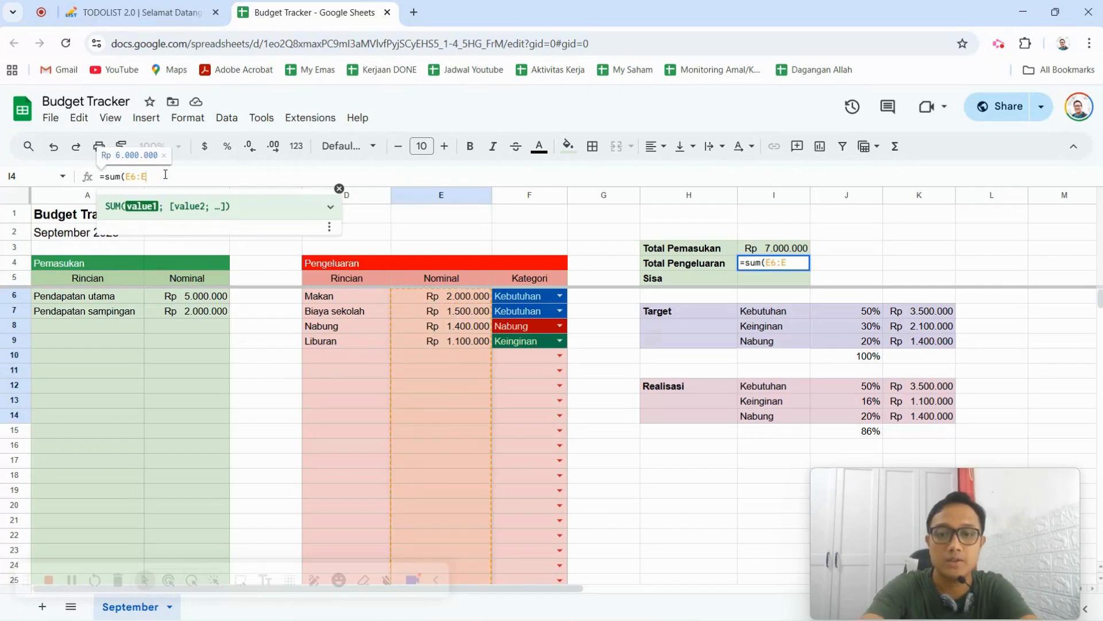
text())
key(Return)
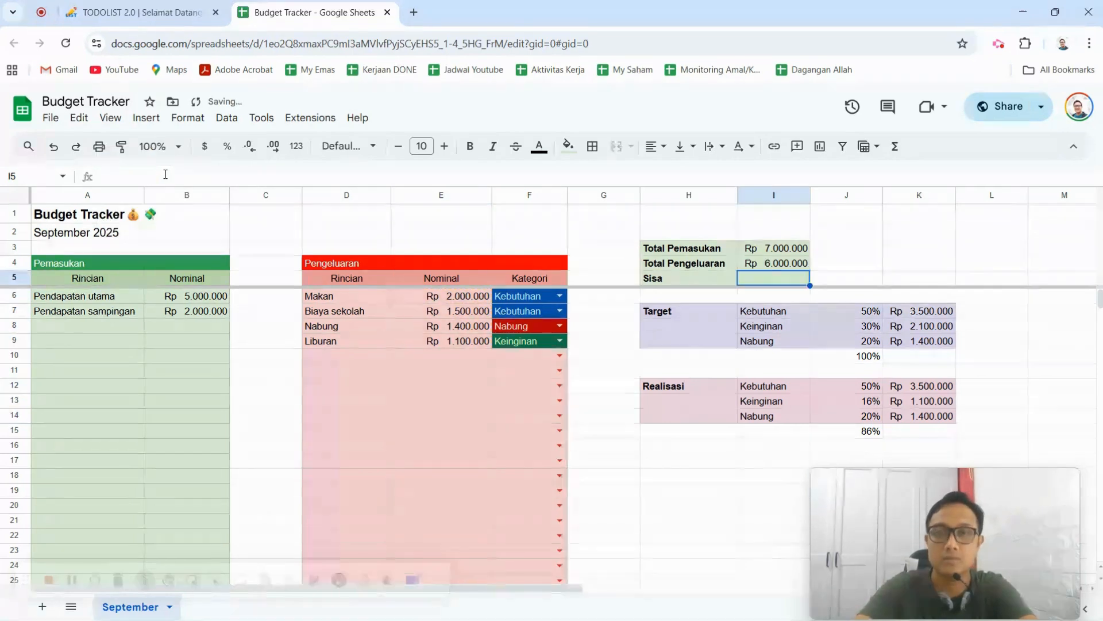
Enter =I3-I4 for Sisa in I5 to subtract Total Pengeluaran from Total Pemasukan.
text(=)
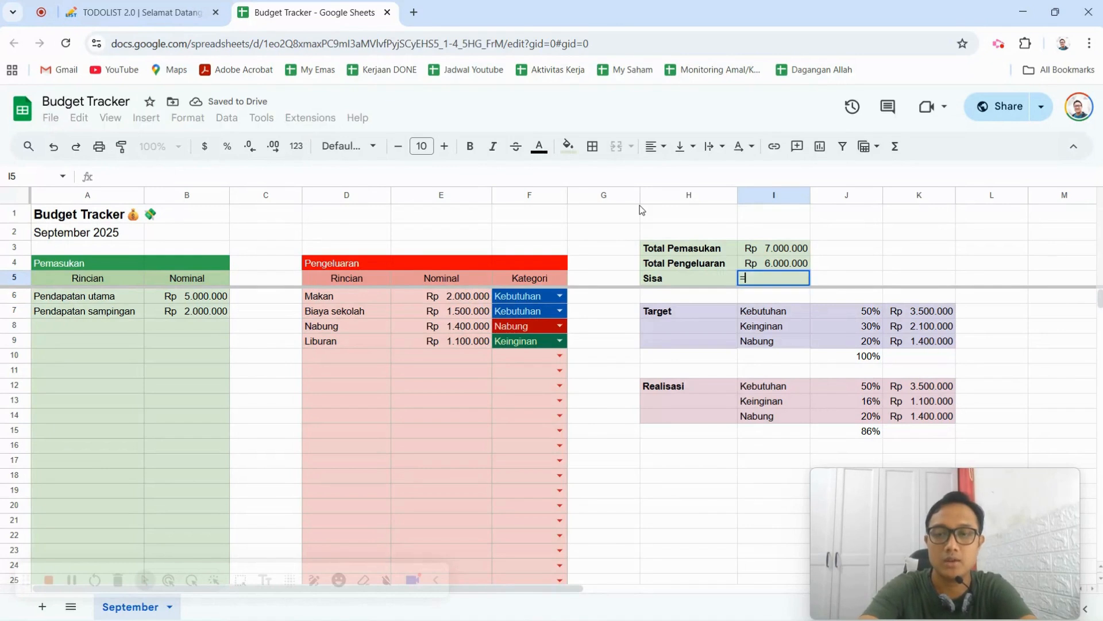
click(785, 254)
text(-)
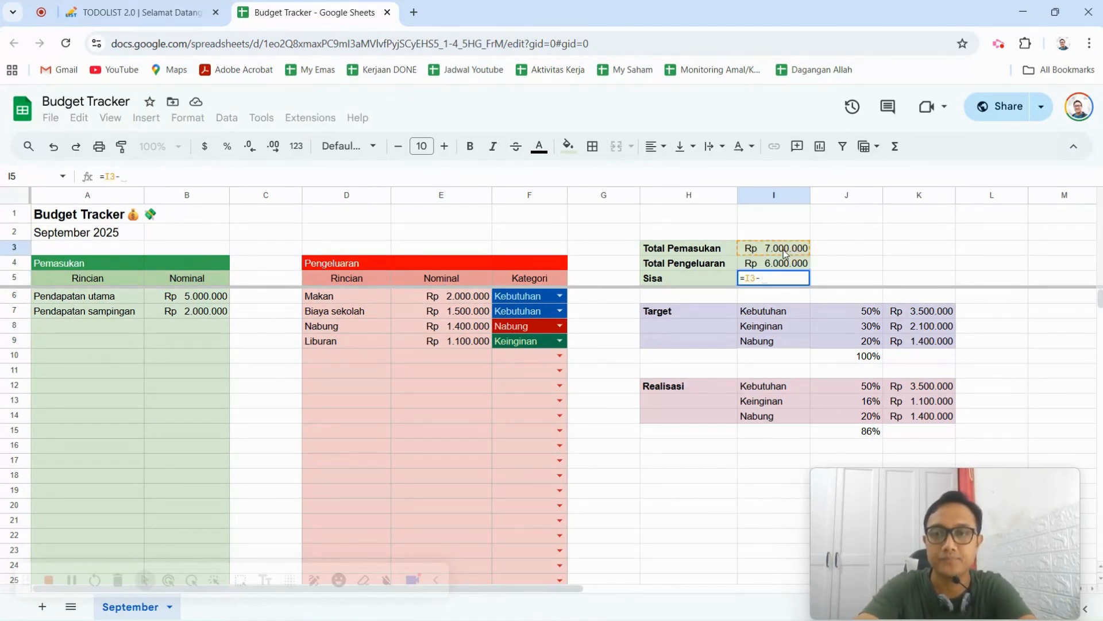
click(797, 265)
key(Return)
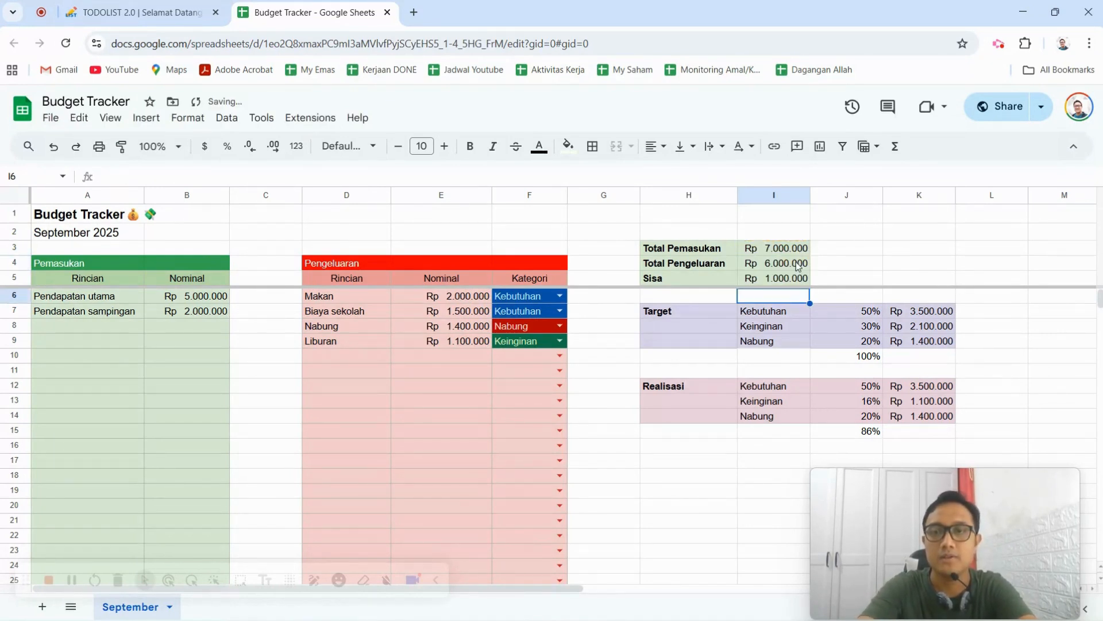
Examine the Target and Realisasi blocks, including the category labels and the percentage set for each target category.
click(869, 251)
drag(653, 315, 944, 345)
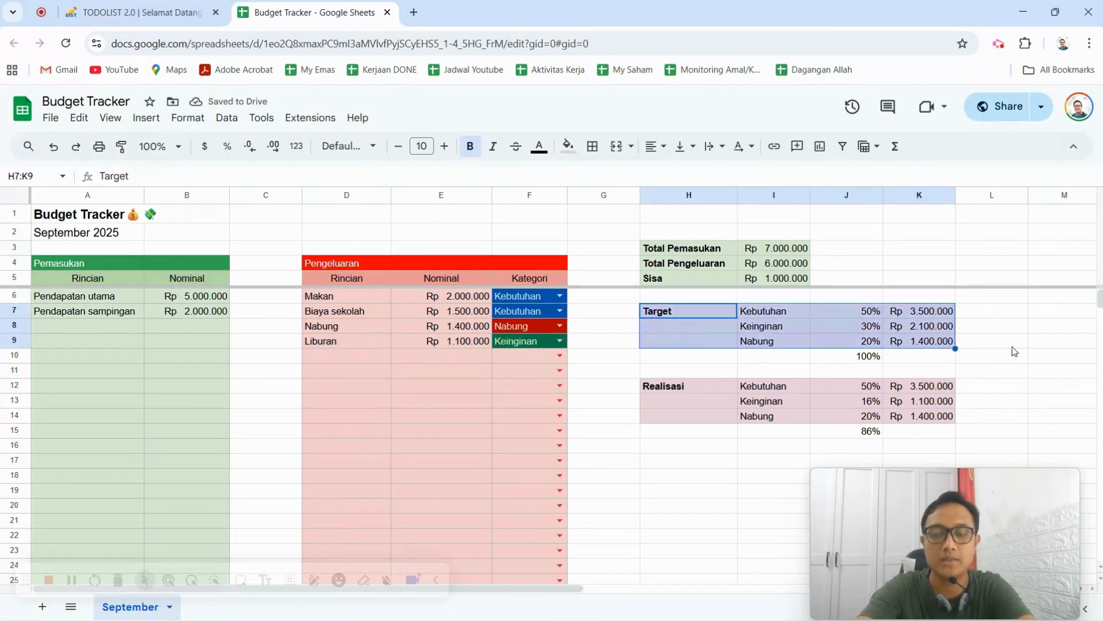
click(667, 389)
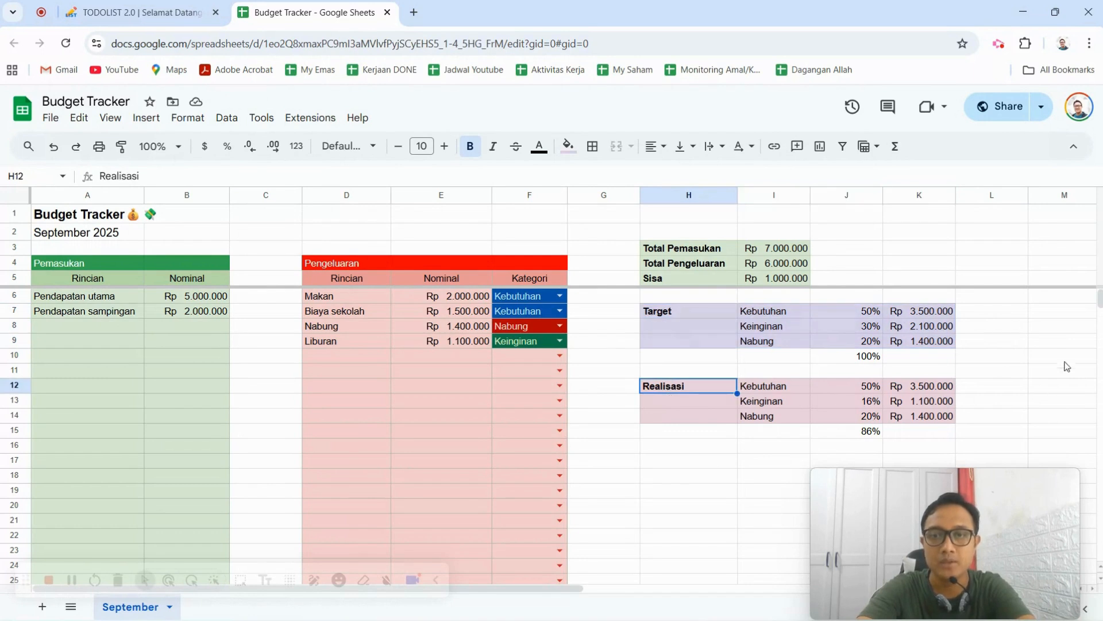
click(1010, 370)
click(672, 311)
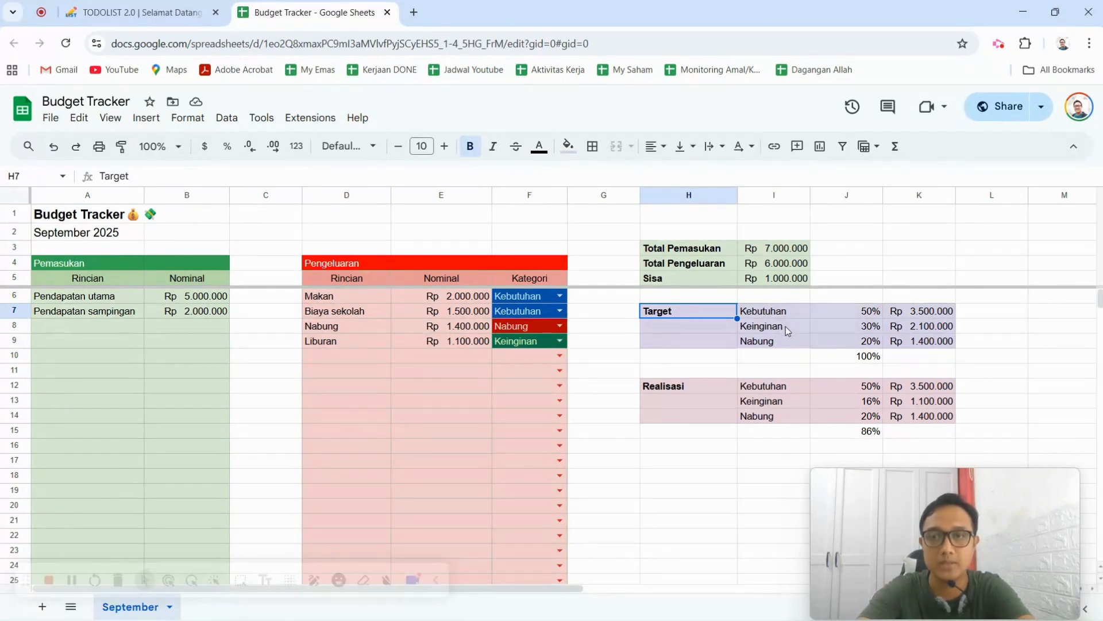
click(790, 250)
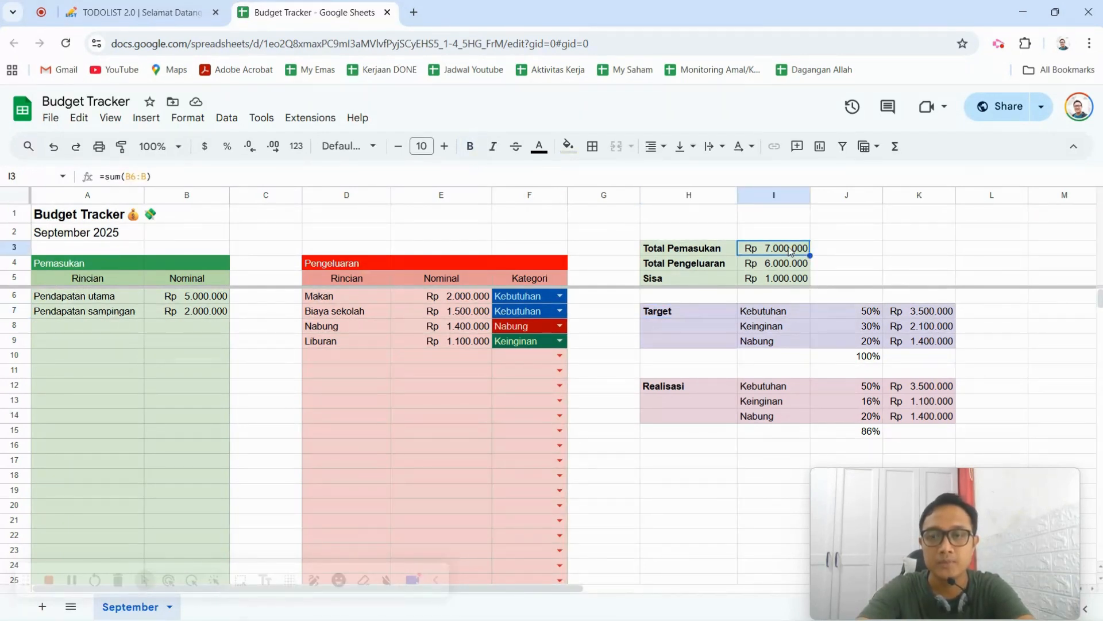
click(797, 315)
click(802, 341)
click(803, 327)
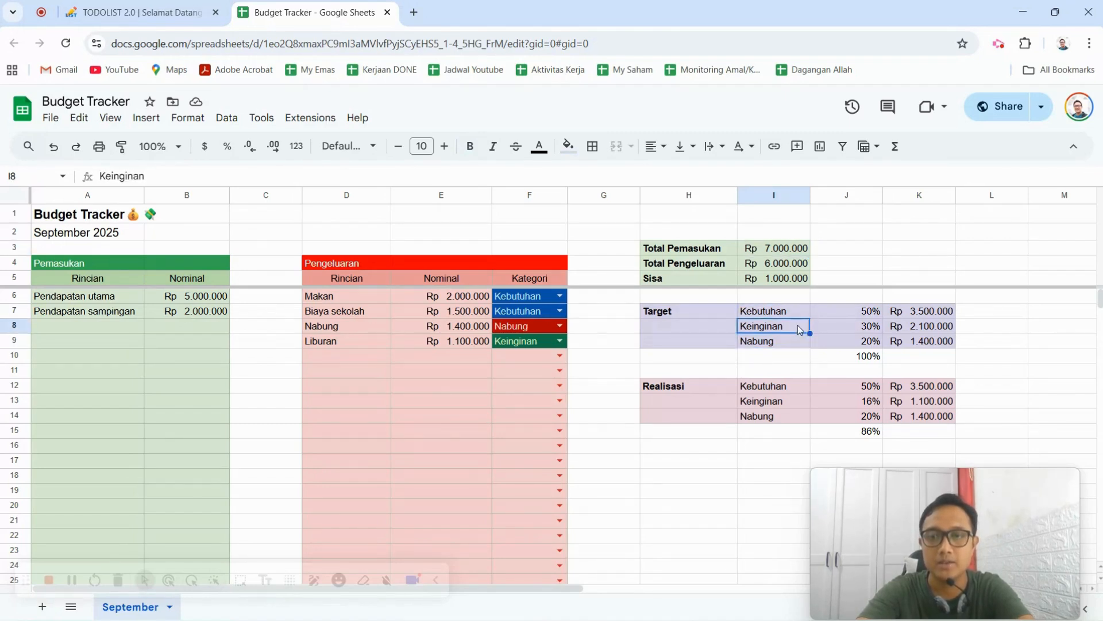
click(799, 343)
click(790, 312)
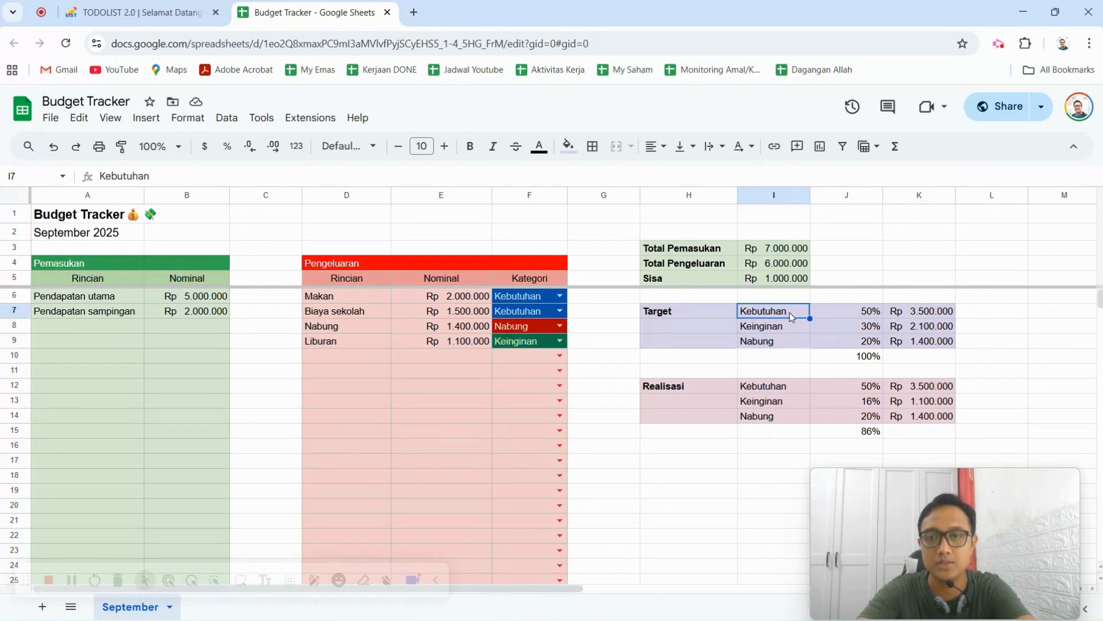
click(871, 315)
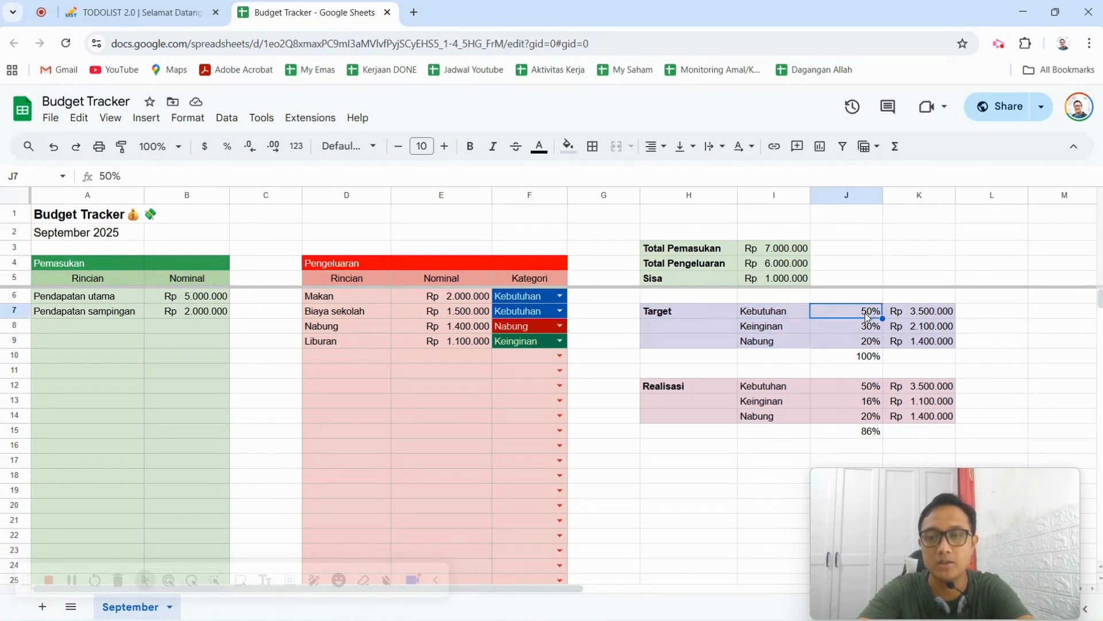
click(869, 333)
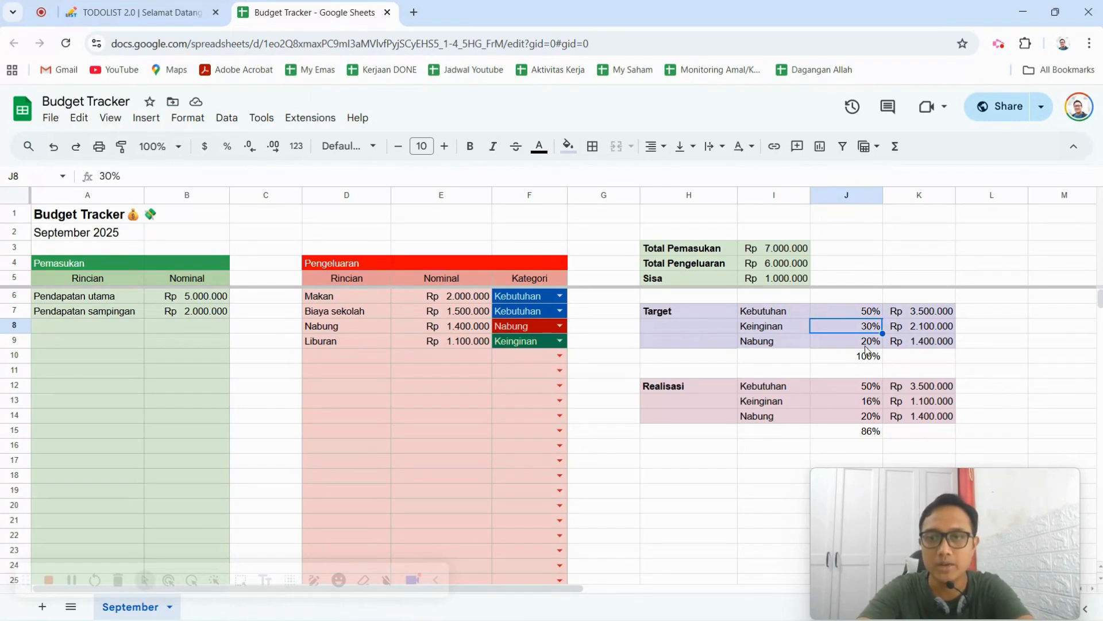
click(868, 347)
click(868, 314)
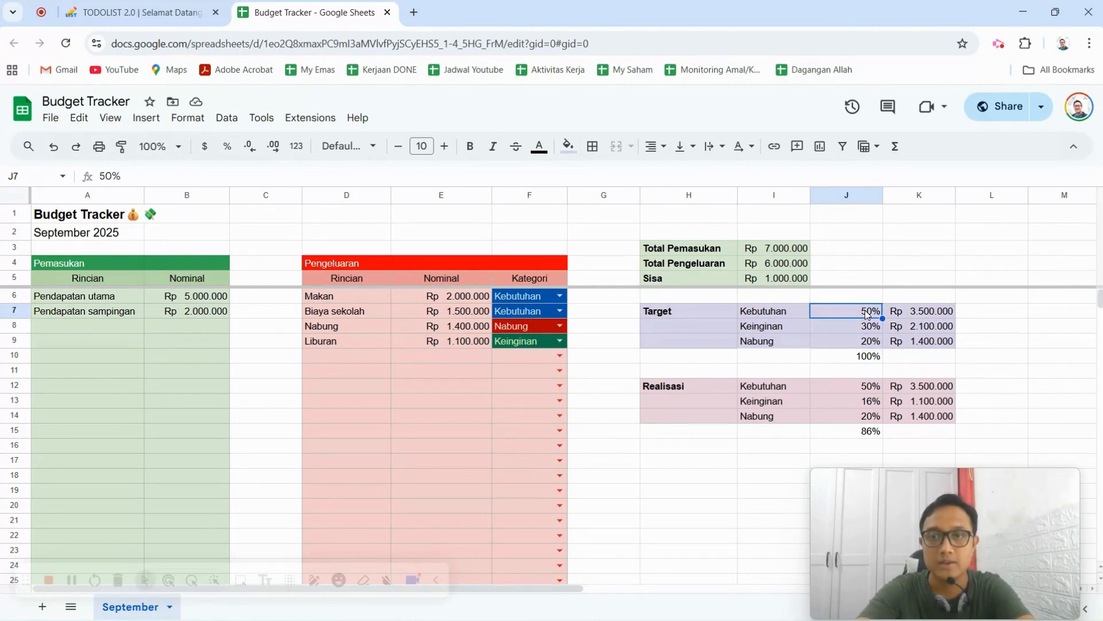
Replace the Kebutuhan target amount in K7 with the formula =J7*I3, multiplying its percentage by Total Pemasukan.
click(921, 316)
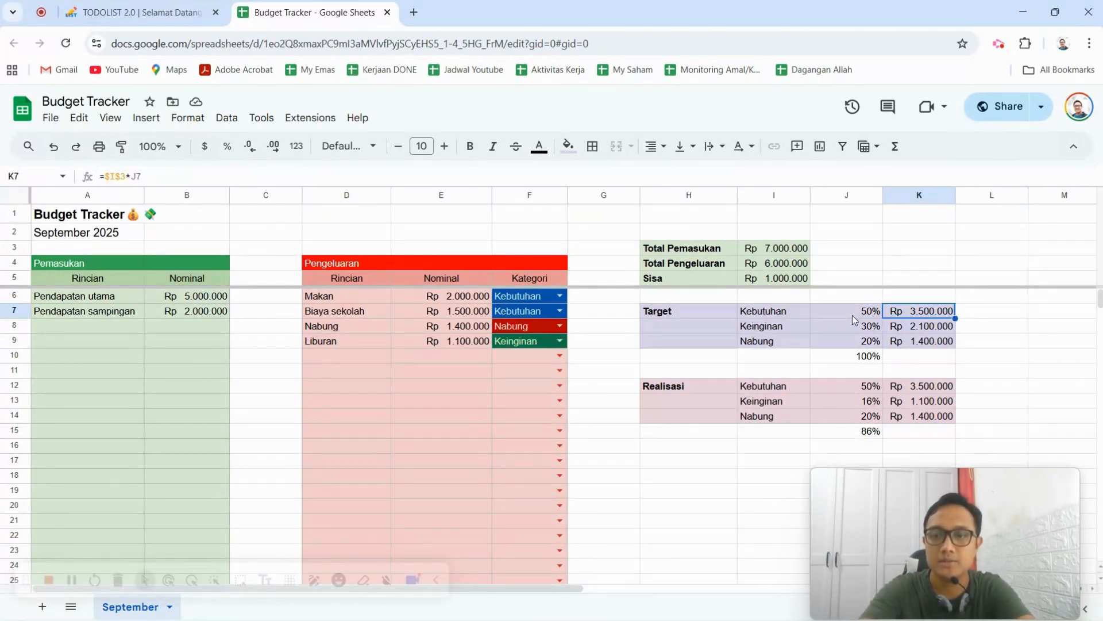
key(Return)
text(=)
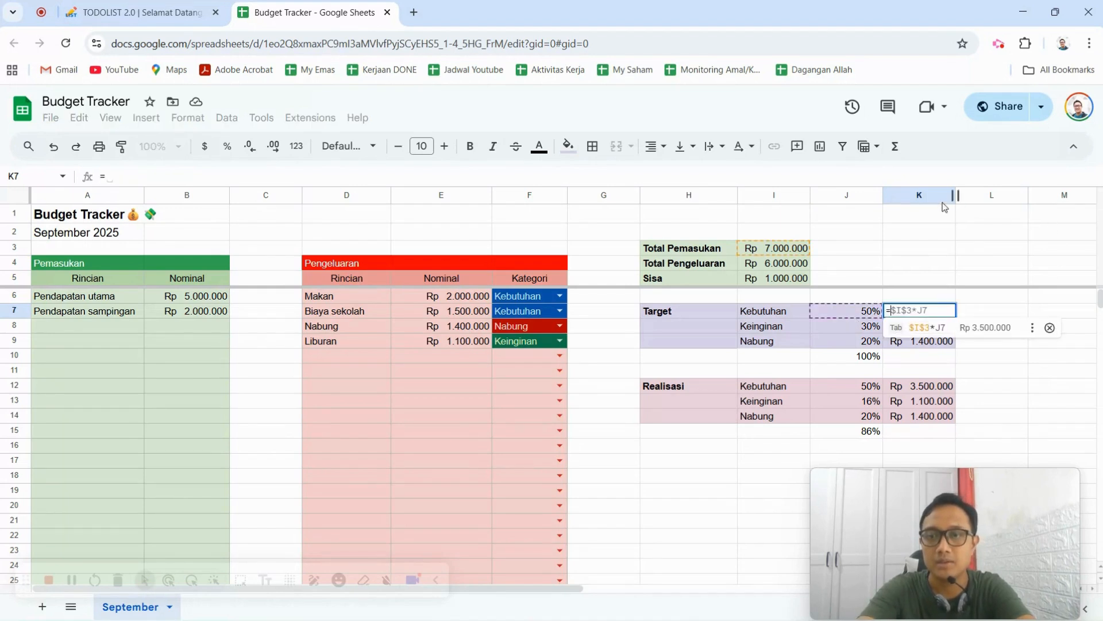
click(870, 315)
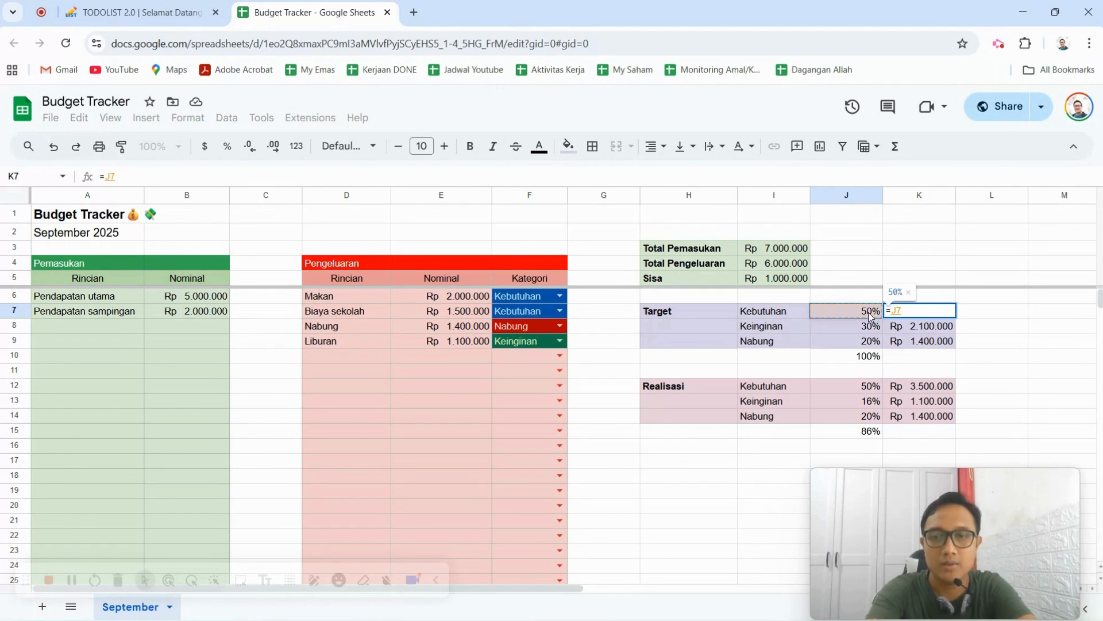
text(*)
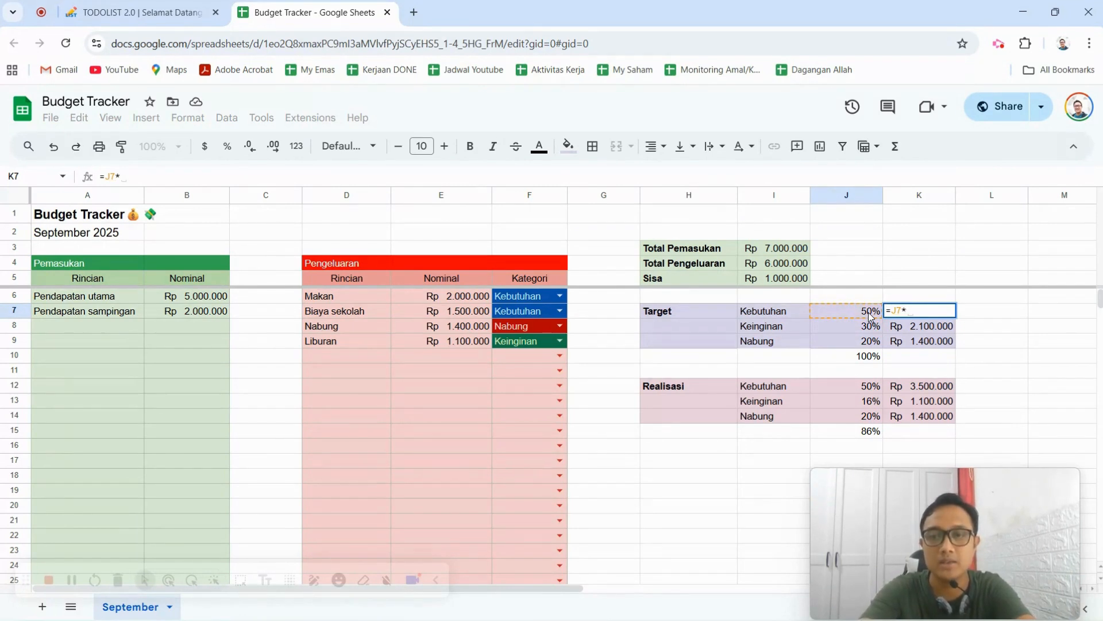
click(790, 251)
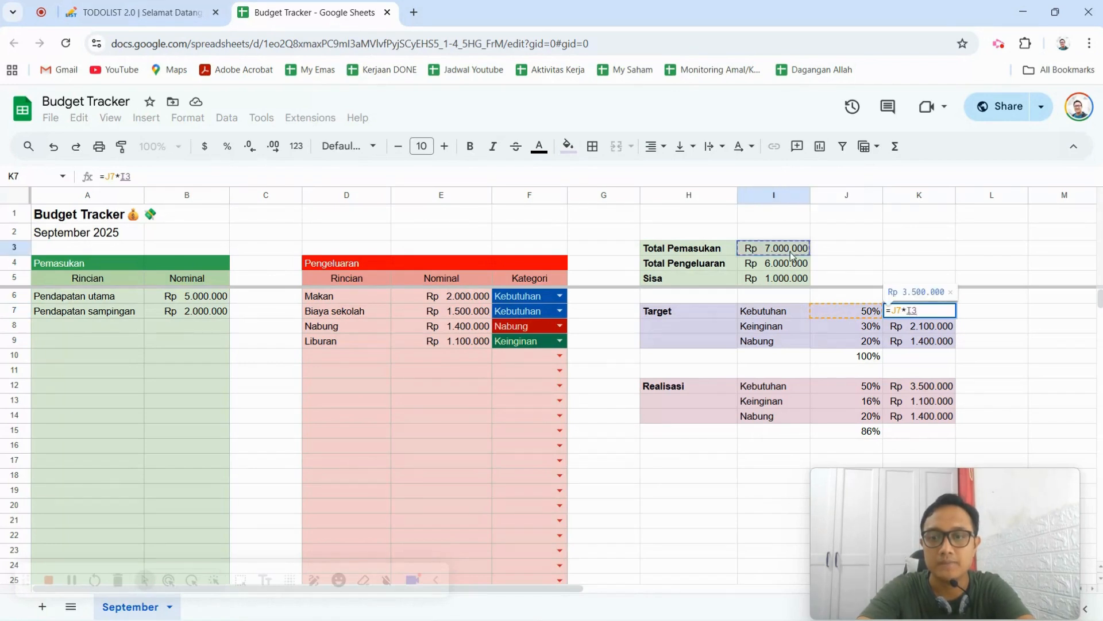
key(Return)
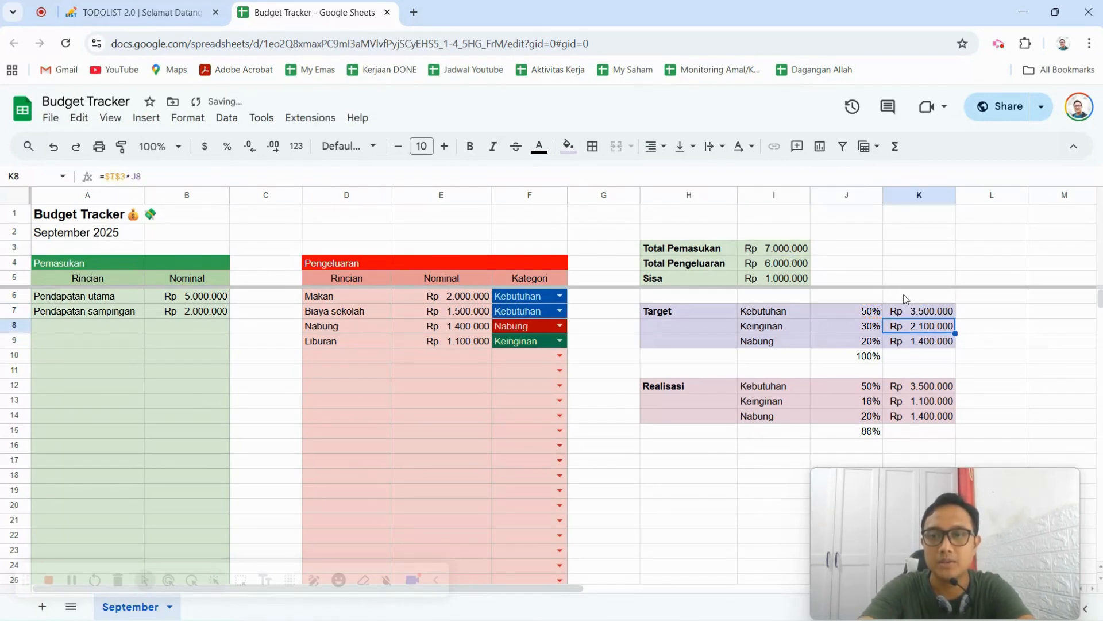
Fill the Kebutuhan target formula from K7 down to K9 and check the Keinginan formula against Total Pemasukan.
click(929, 311)
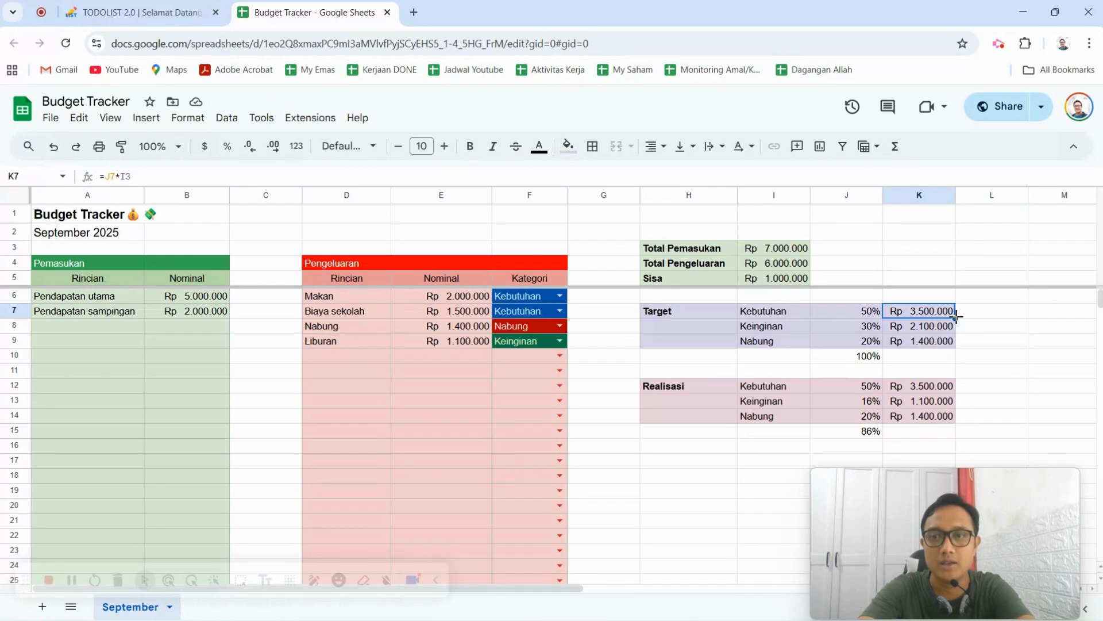
drag(955, 317, 969, 340)
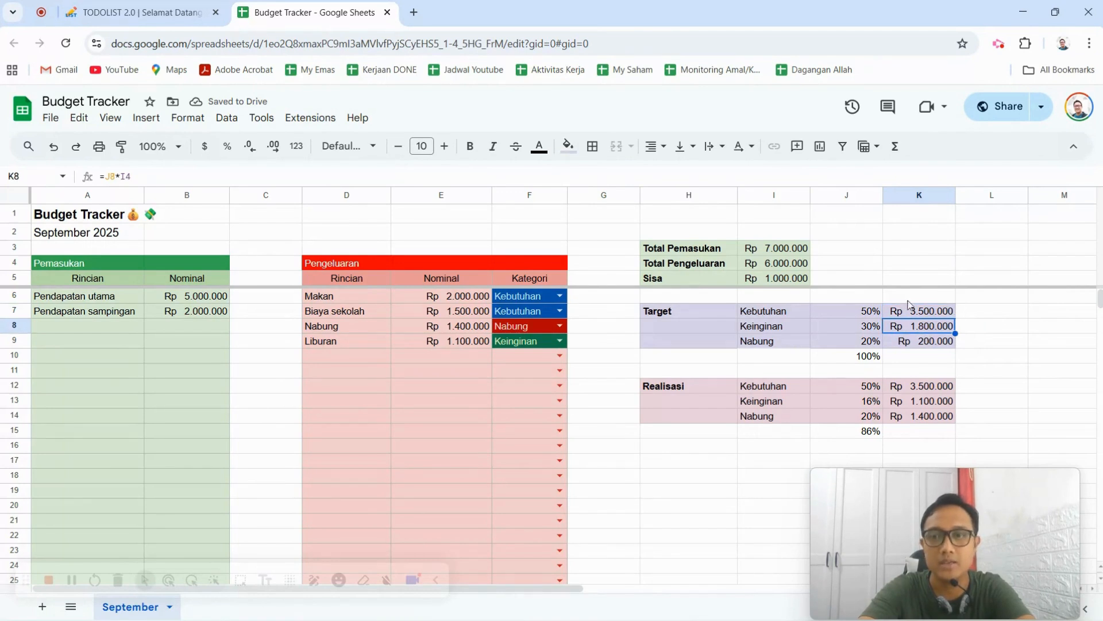
click(792, 253)
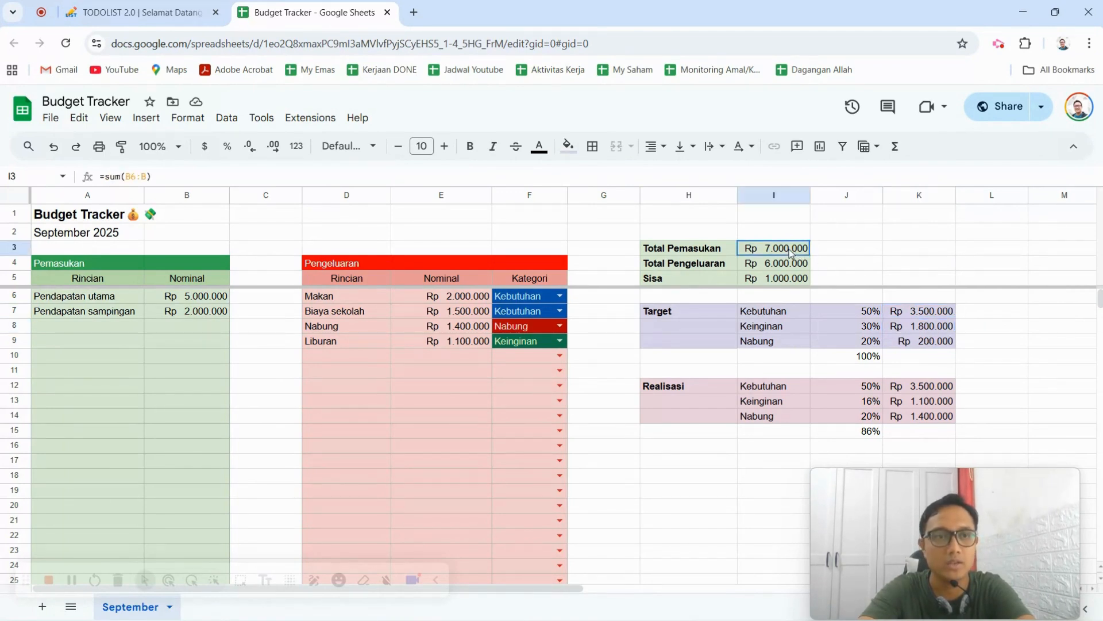
click(941, 332)
click(936, 313)
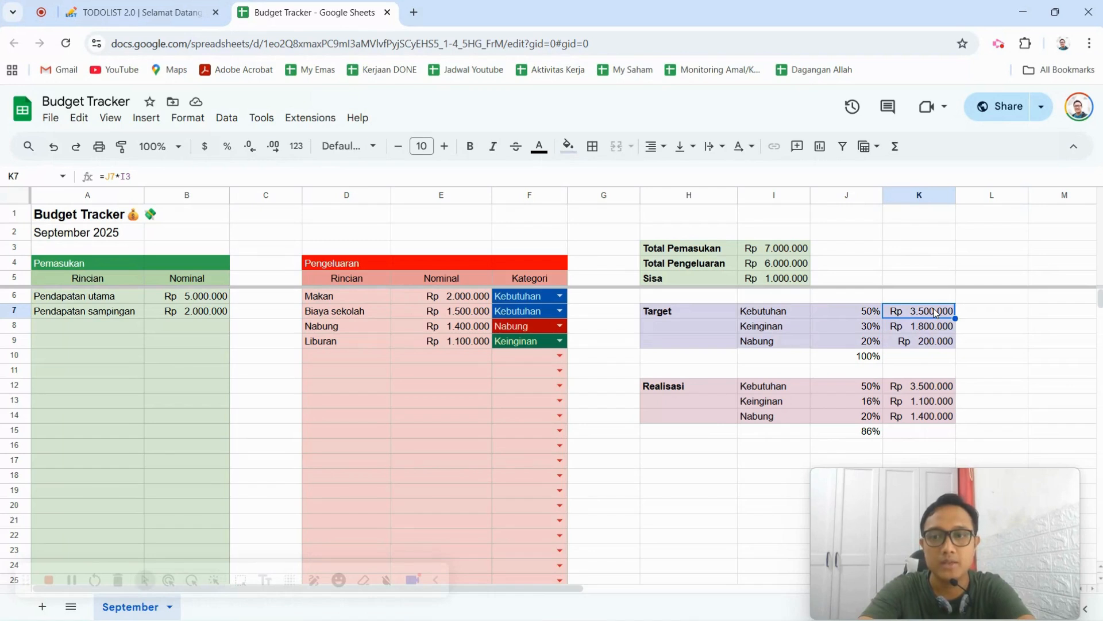
click(130, 177)
double_click(129, 177)
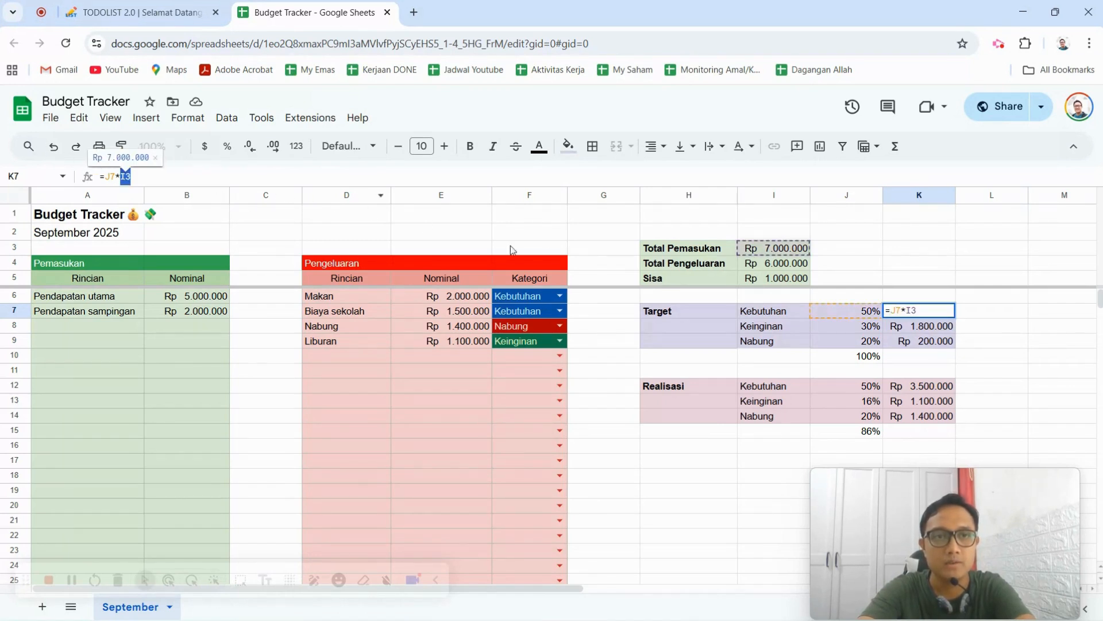
key(F4)
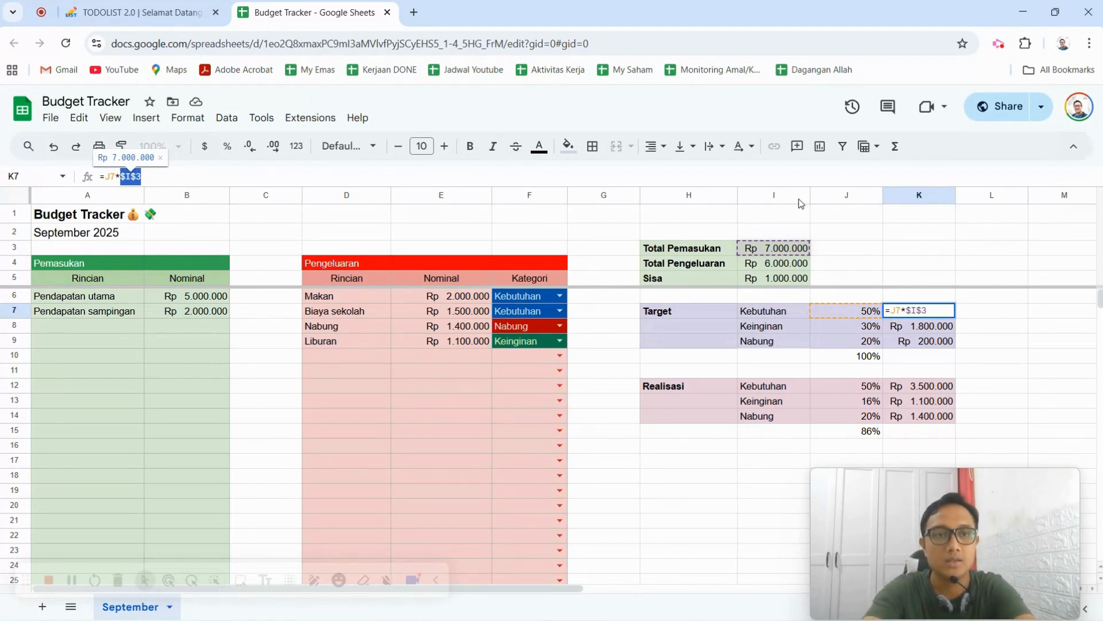
key(Escape)
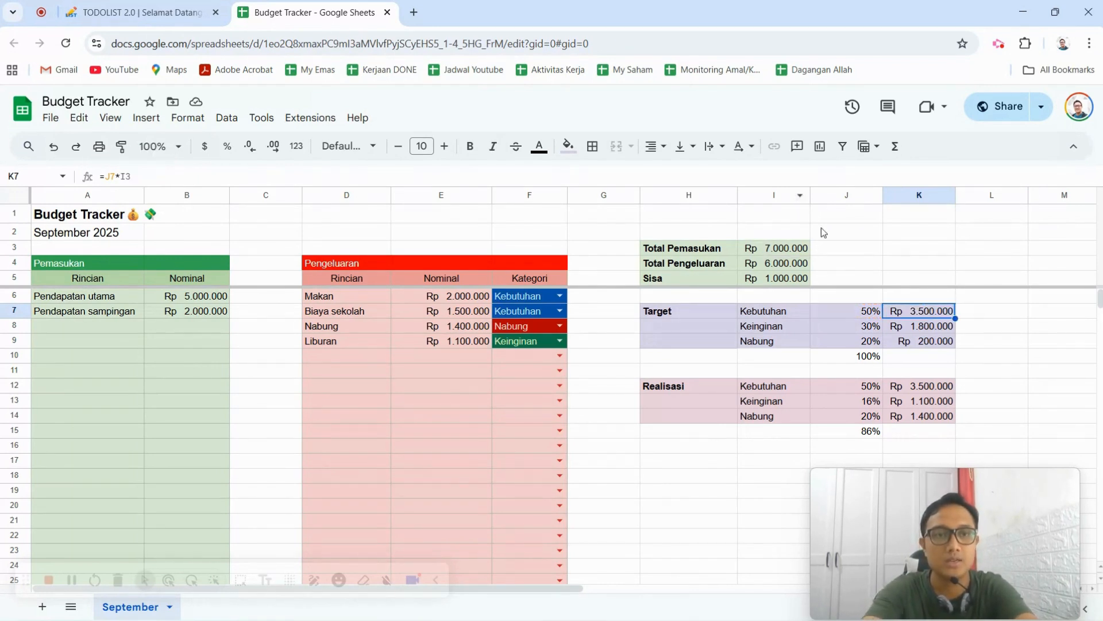
Make the Total Pemasukan reference in K7 absolute so the formula reads =J7*$I$3, and check the referenced cell.
click(123, 175)
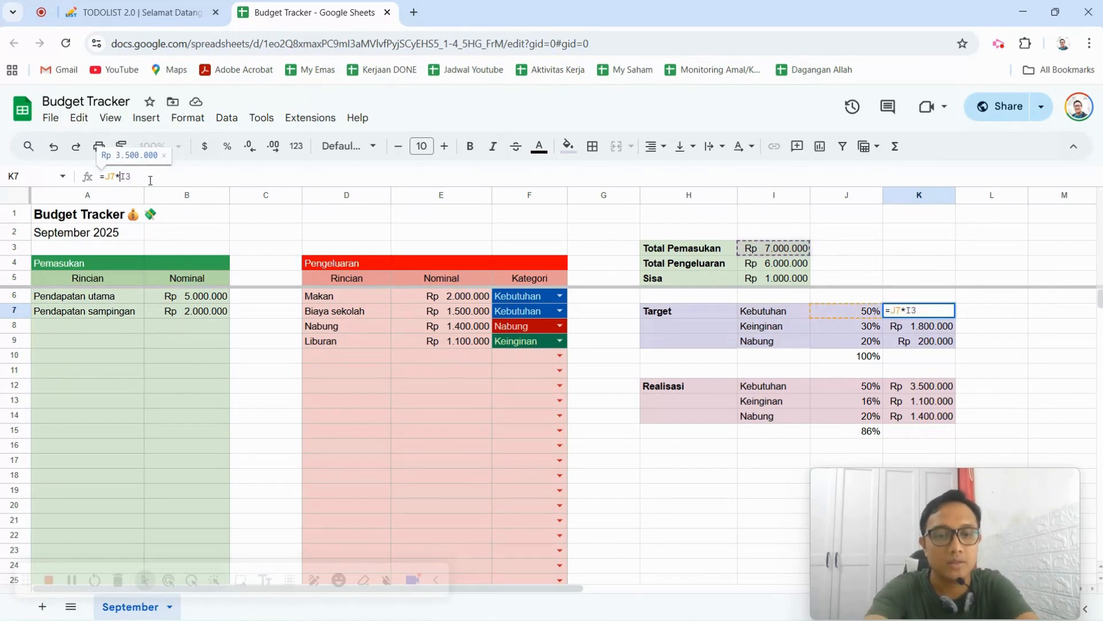
text($)
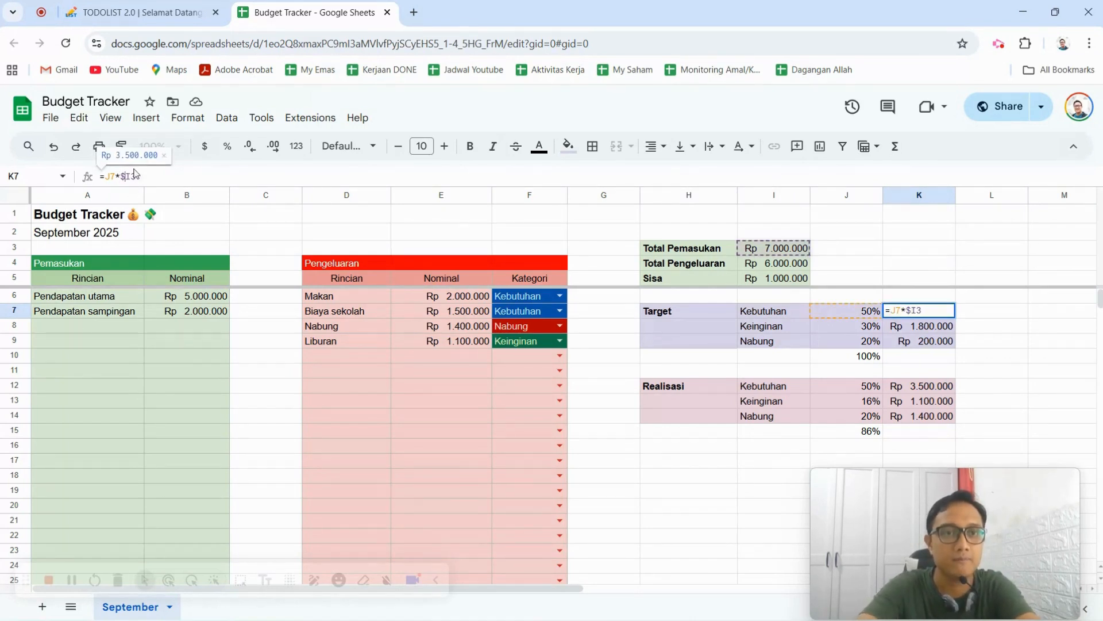
click(130, 177)
text($)
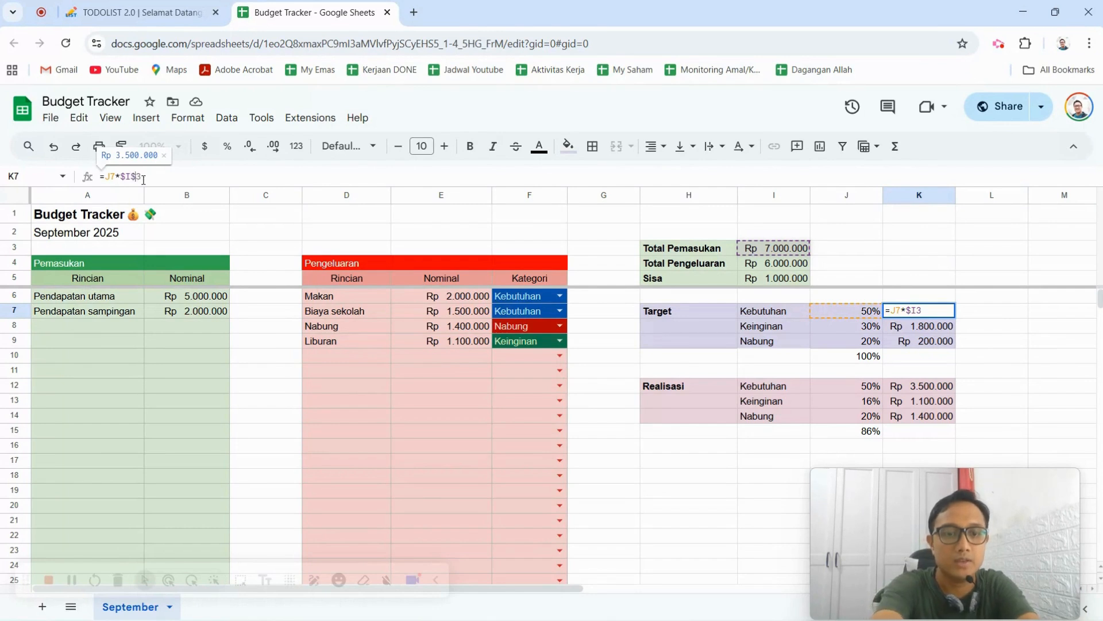
key(Return)
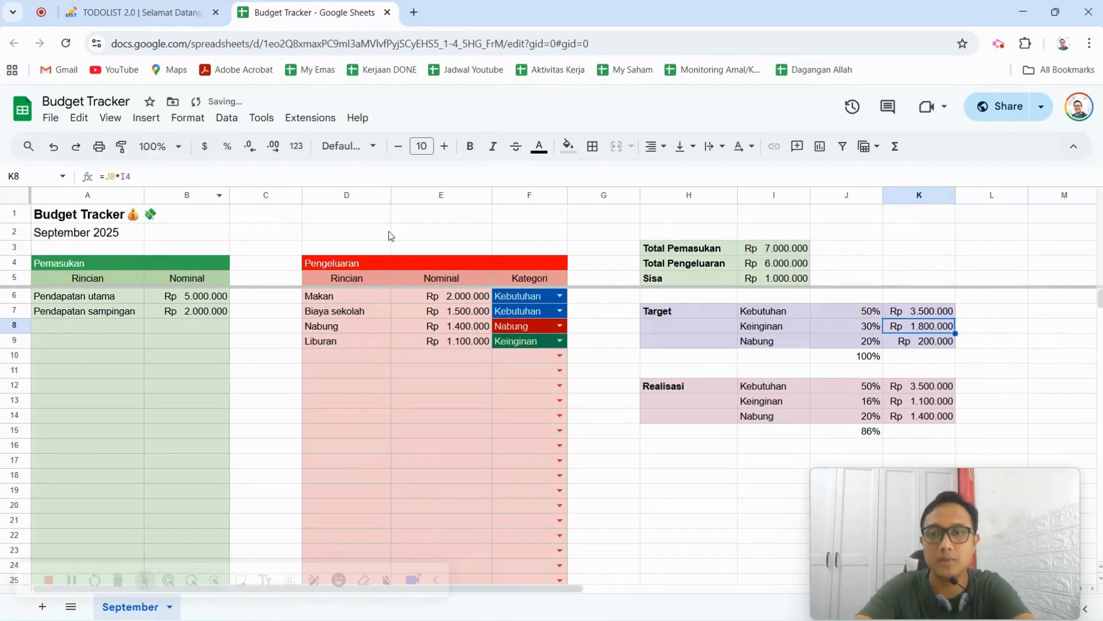
click(943, 313)
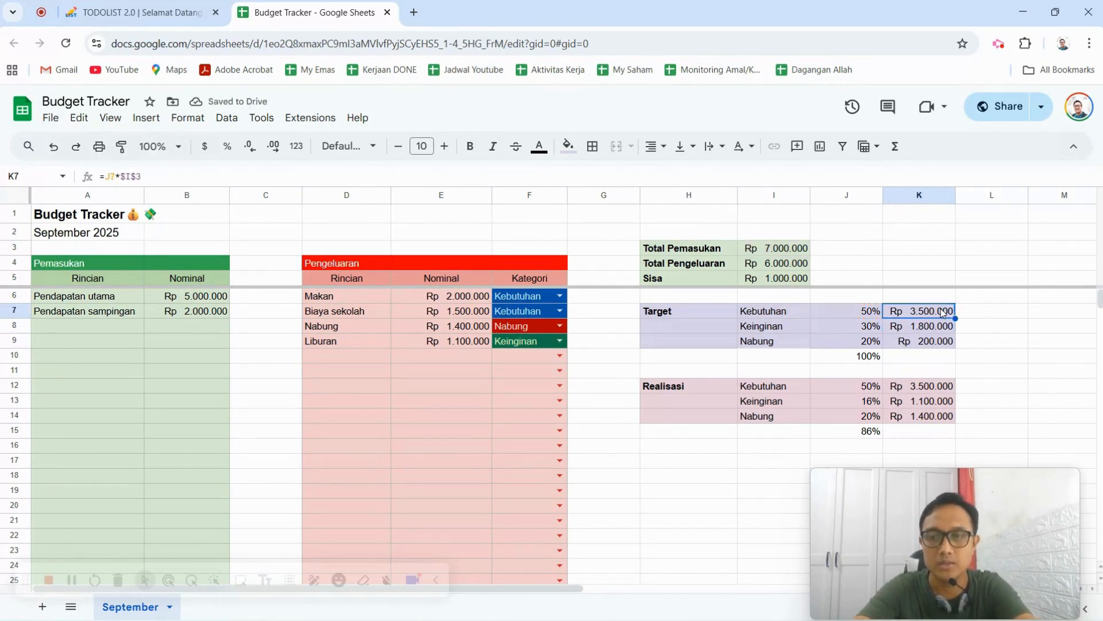
click(803, 249)
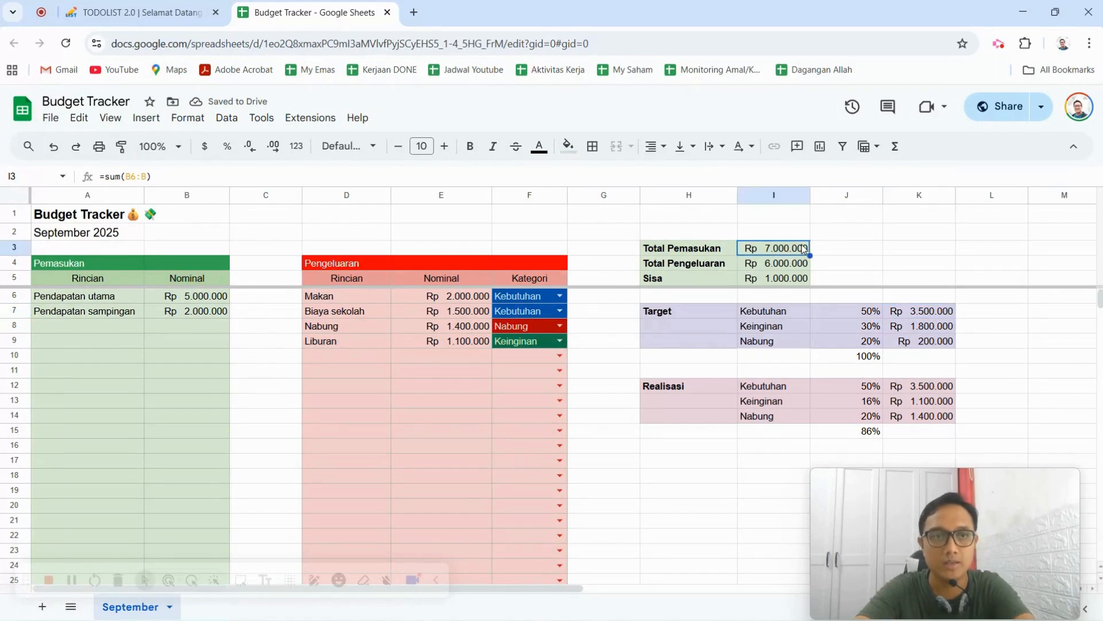
Fill the Kebutuhan target formula with its absolute Total Pemasukan reference from K7 down to K9.
click(945, 314)
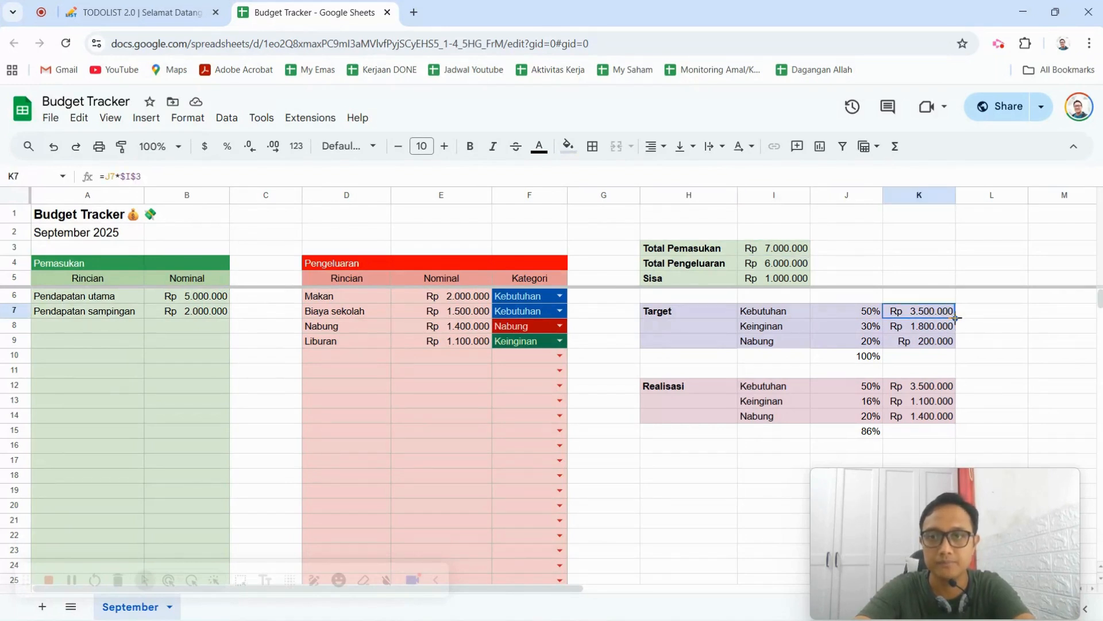
drag(955, 318, 956, 346)
click(1006, 329)
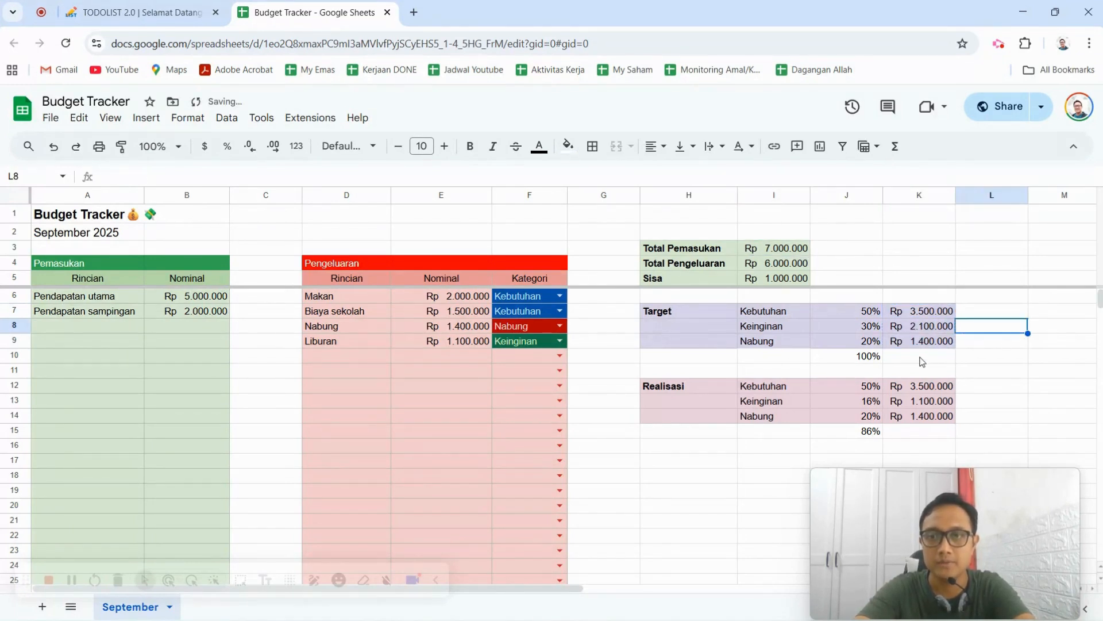
Total the three target amounts in K10 with the formula =sum(K7:K9).
click(921, 361)
text(=sum()
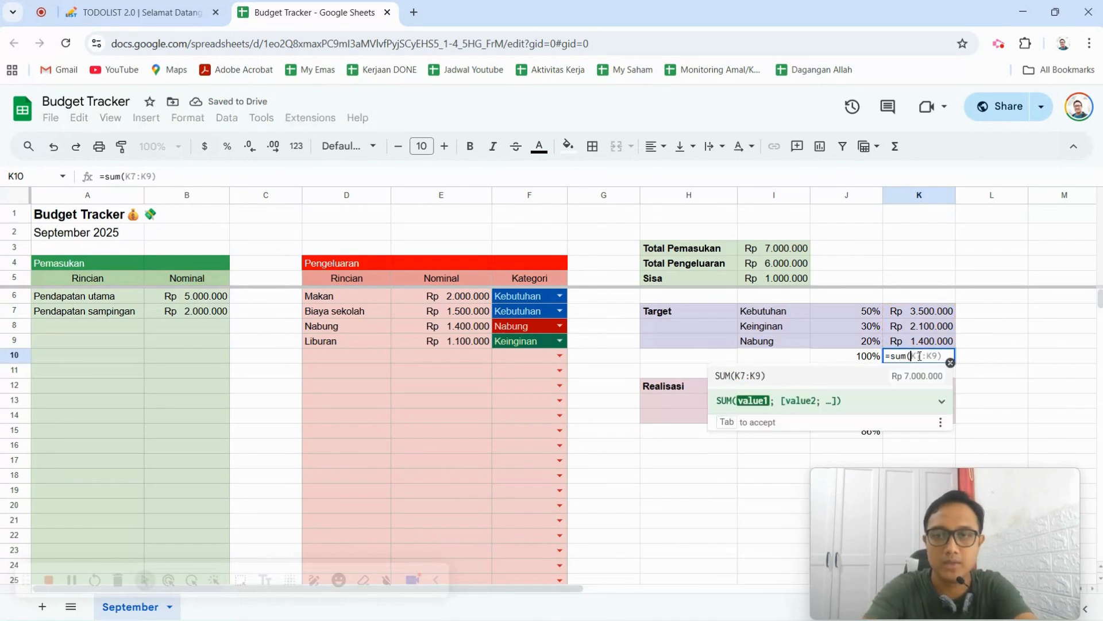
key(Tab)
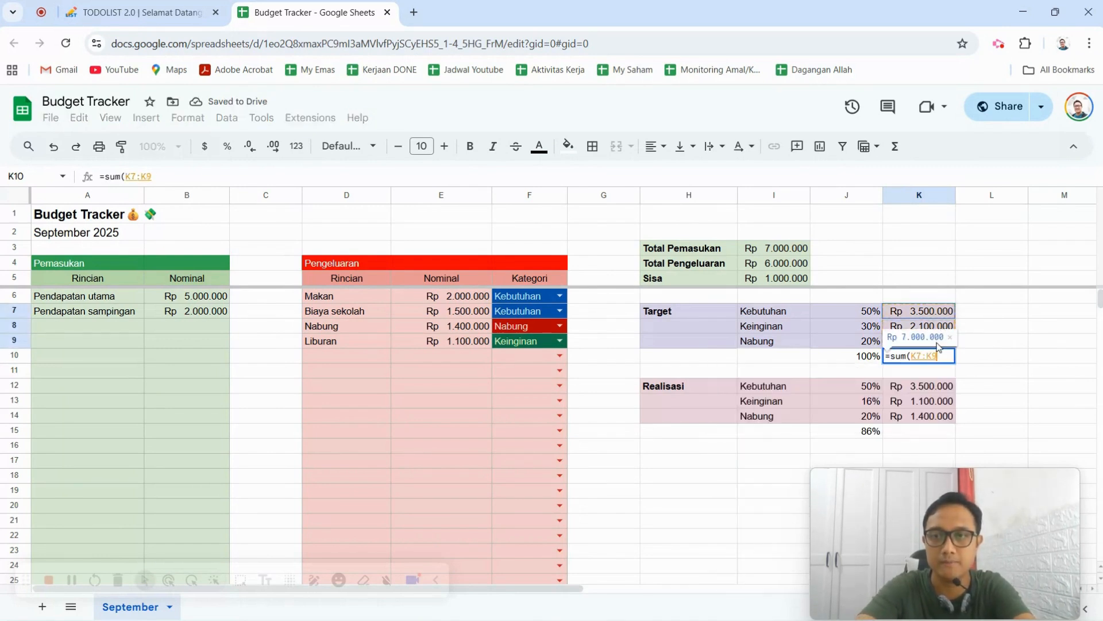
key(Return)
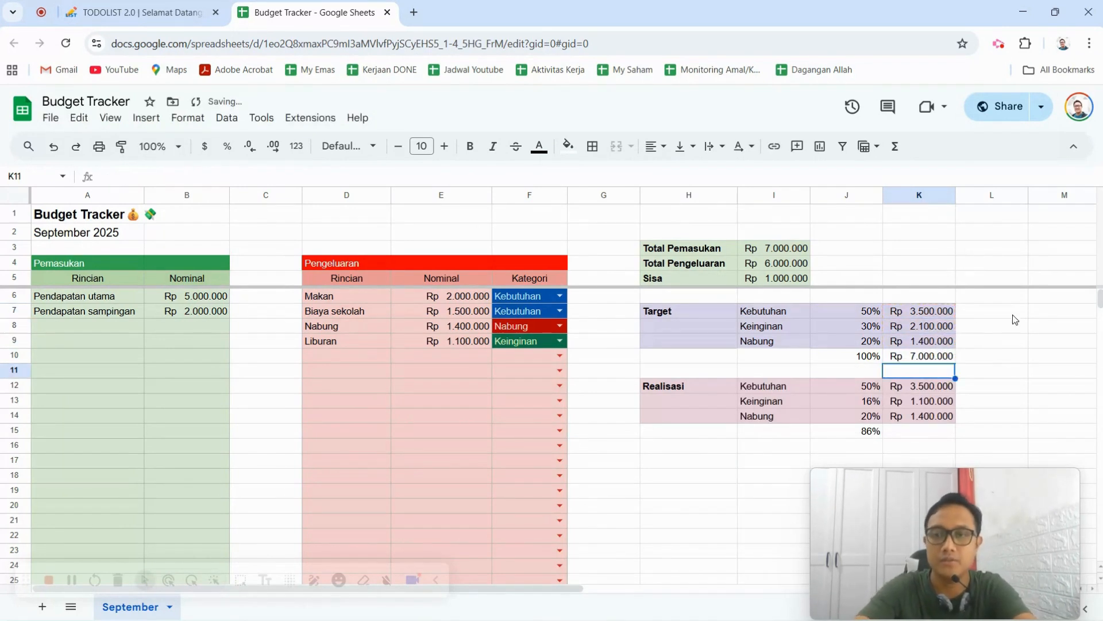
click(1016, 346)
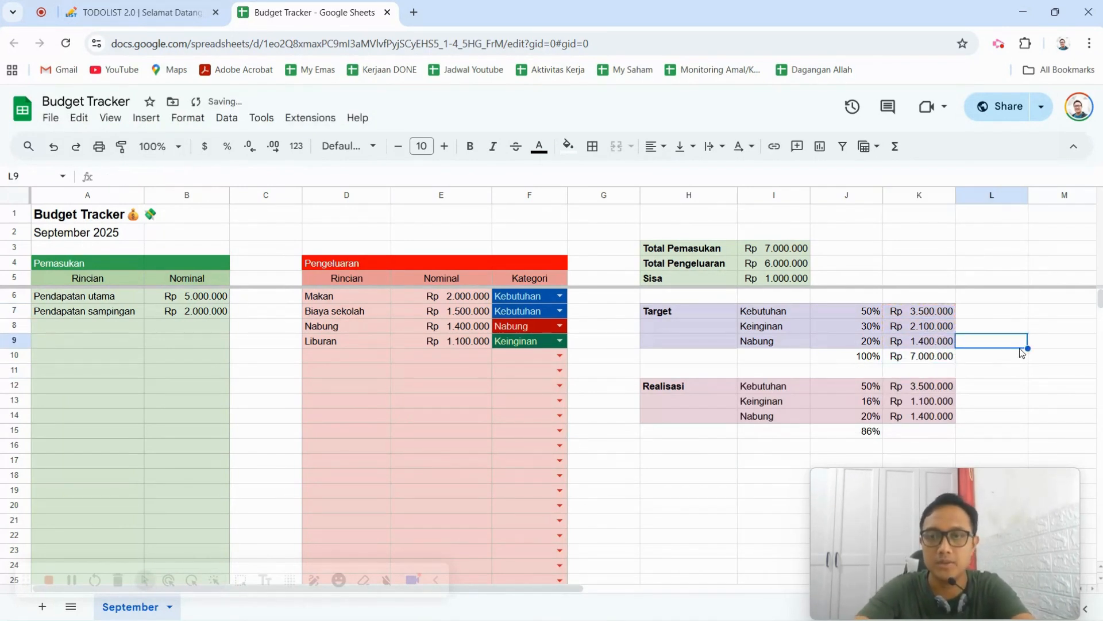
Examine the Realisasi category labels and the formulas behind its Kebutuhan amount and percentage, comparing them with the Target percentage.
click(711, 385)
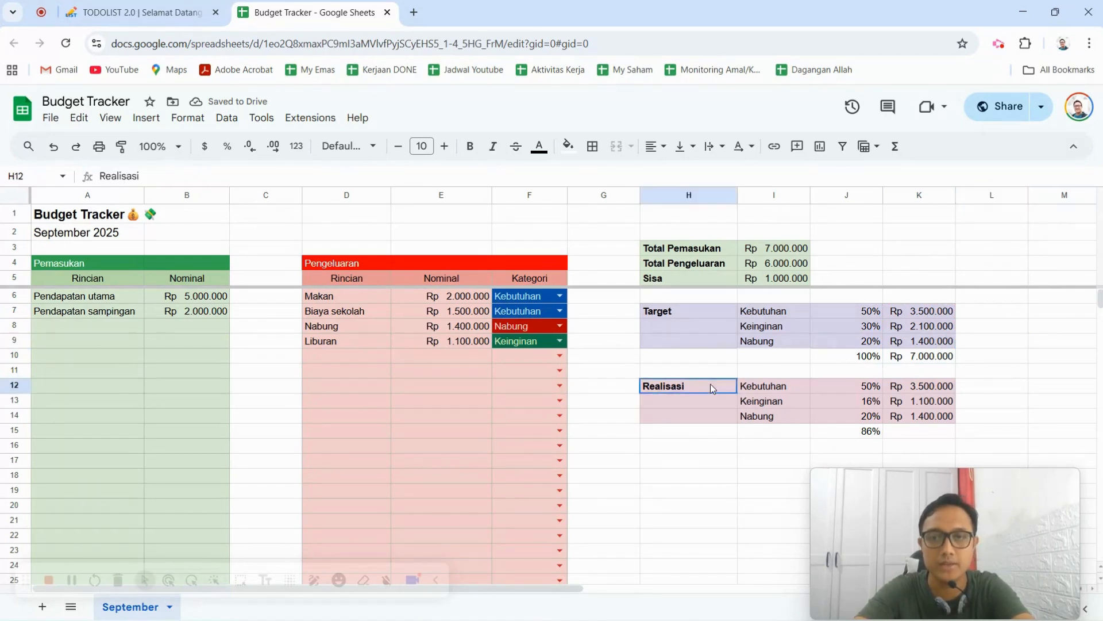
click(774, 386)
click(777, 406)
click(780, 417)
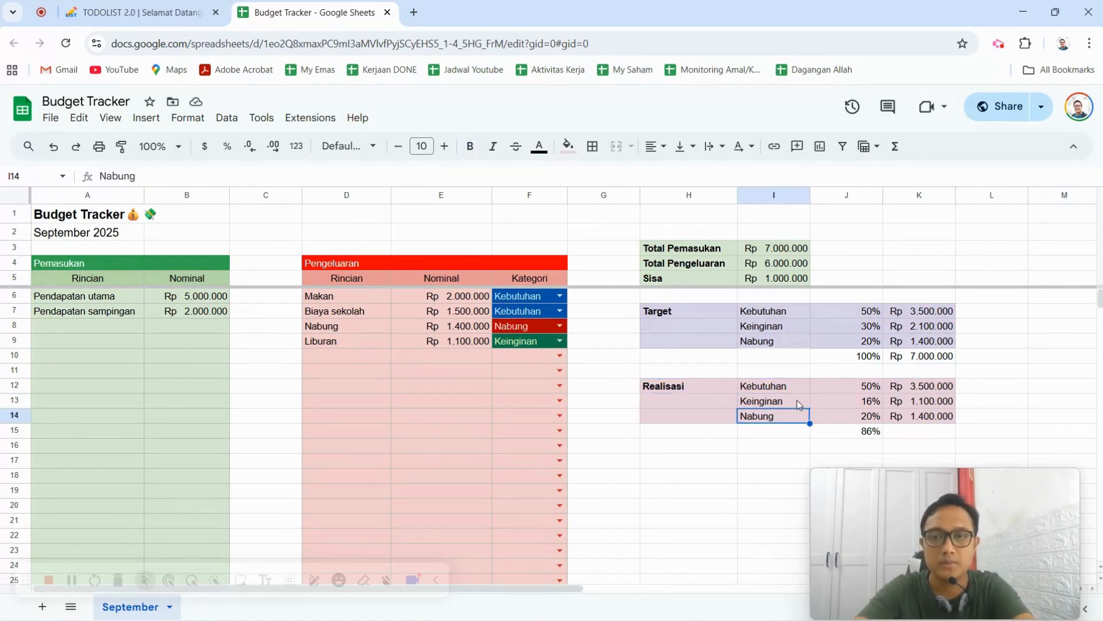
click(765, 388)
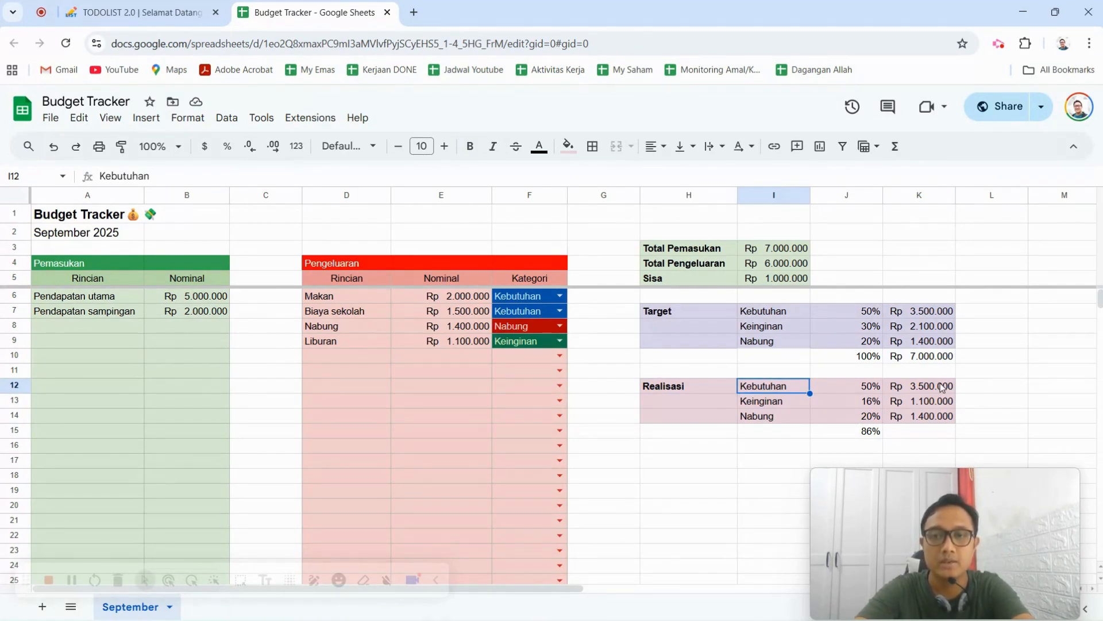
click(922, 391)
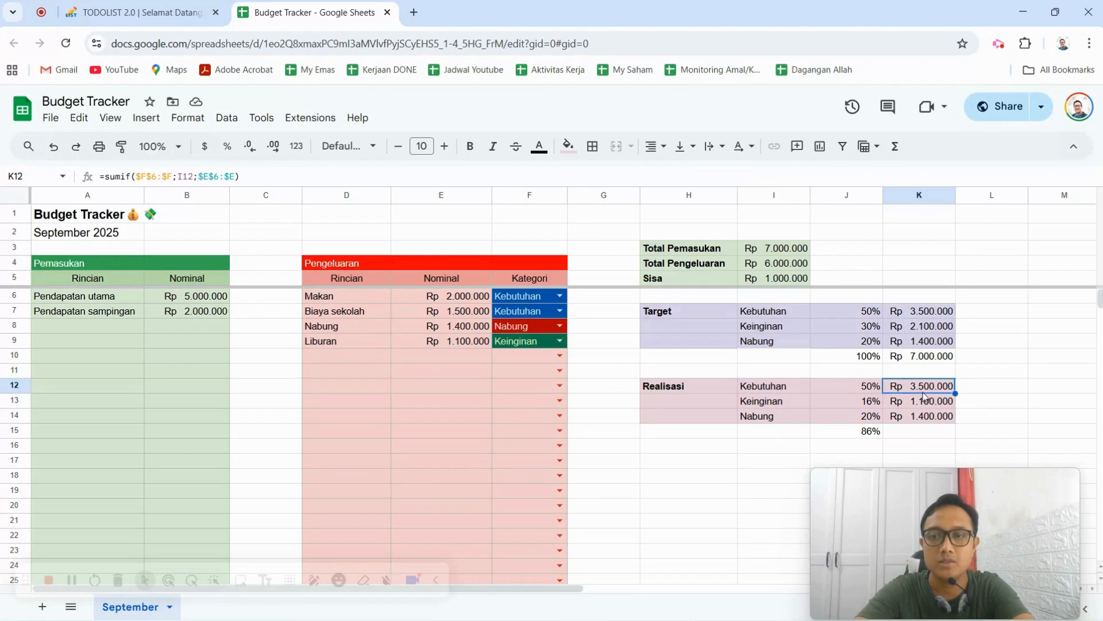
click(854, 385)
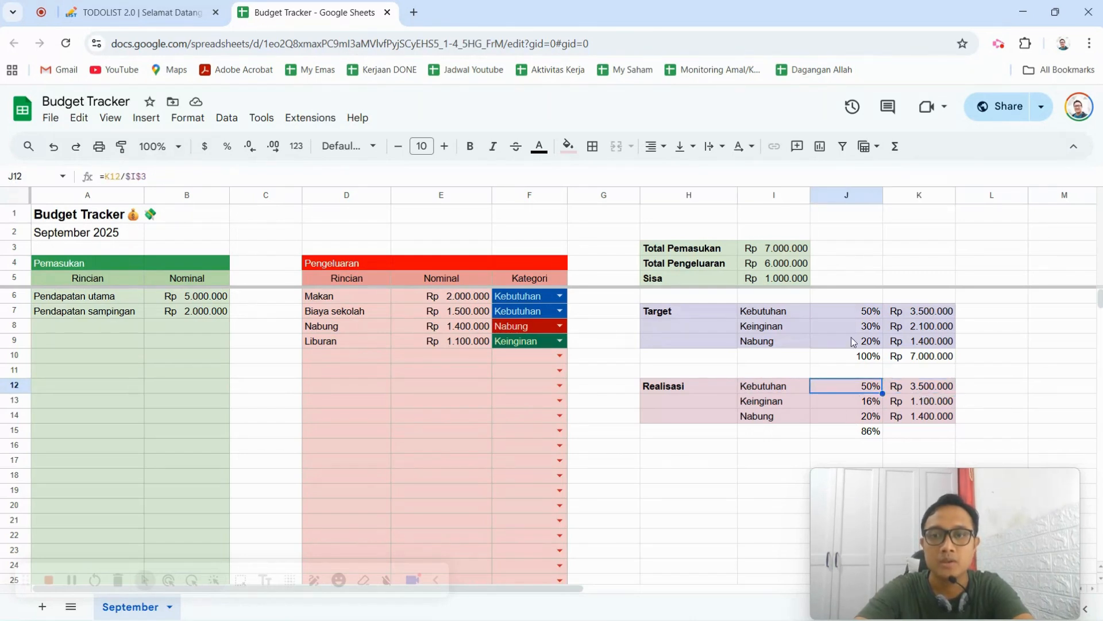
click(854, 314)
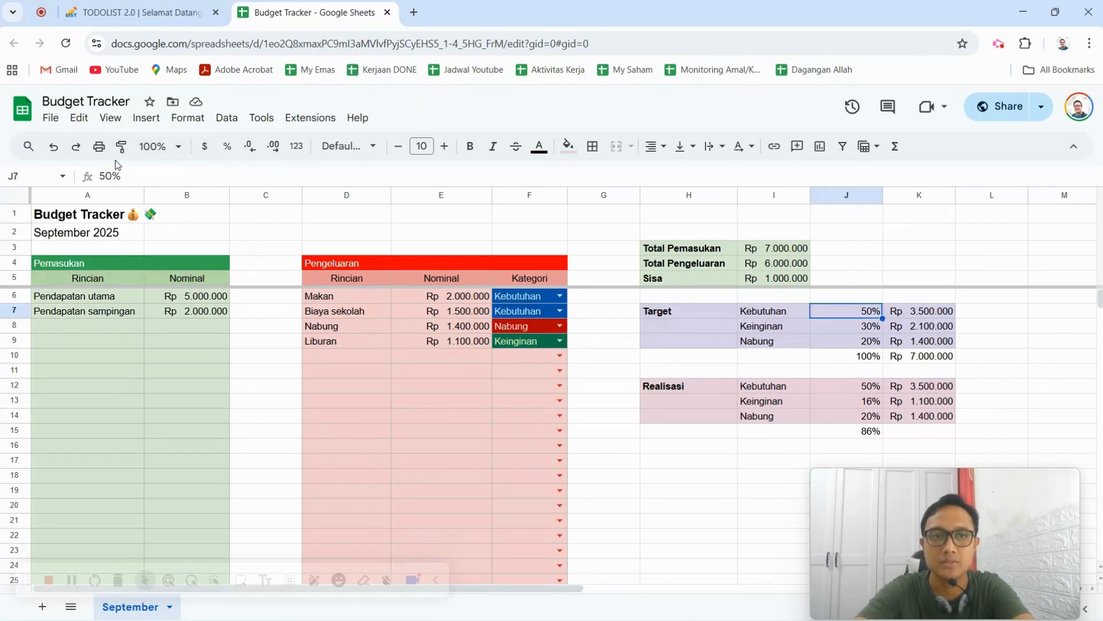
click(866, 392)
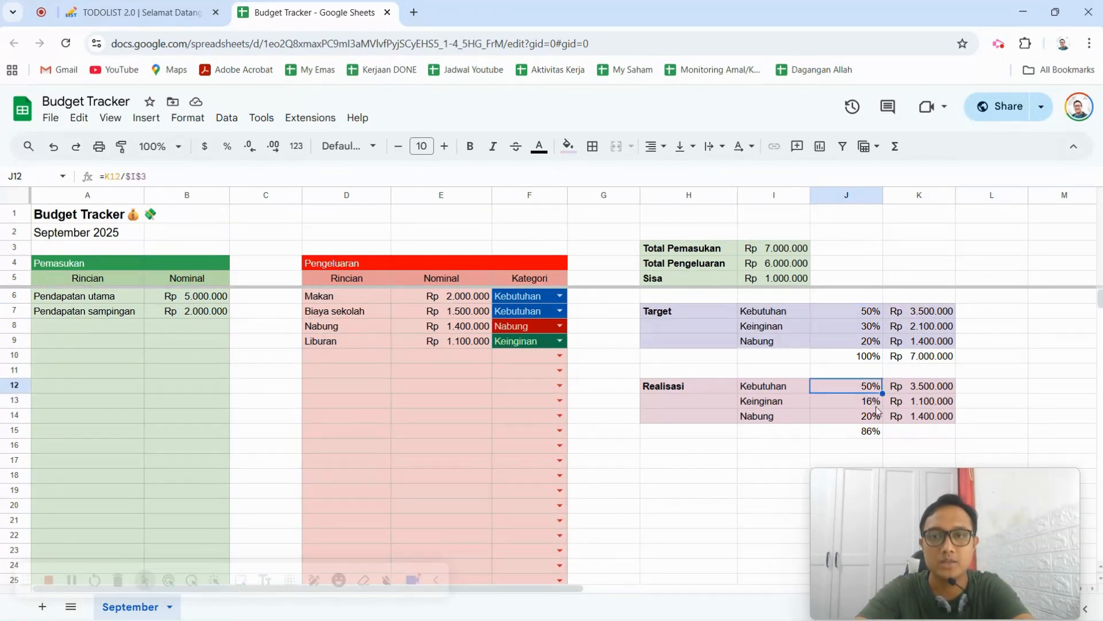
click(937, 395)
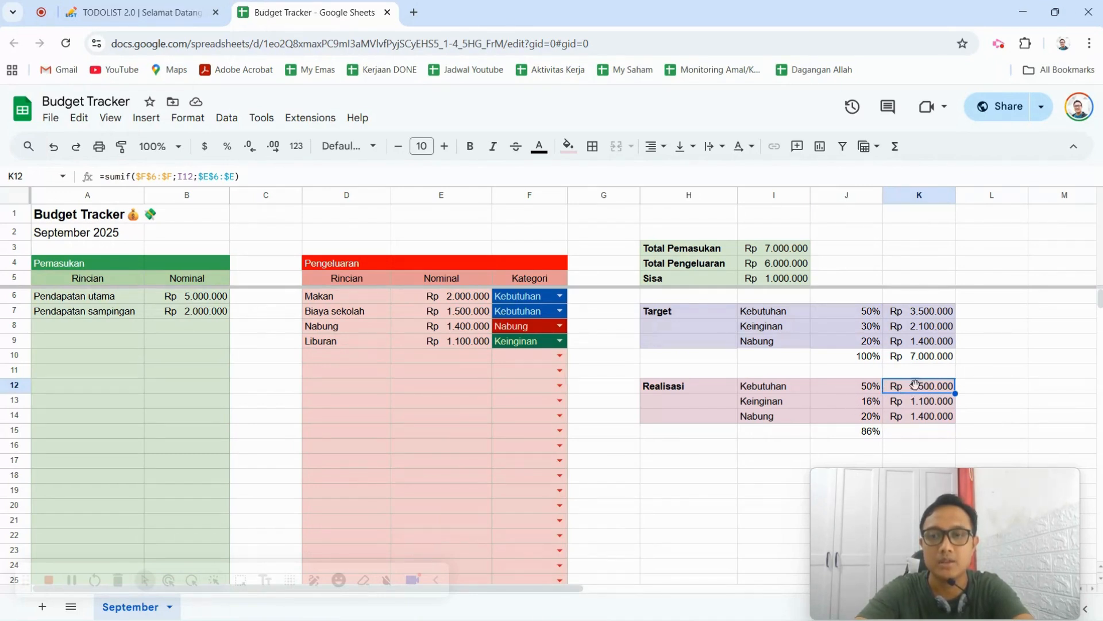
click(1009, 384)
Begin a replacement SUMIF formula in K12 for the Kebutuhan realisation, using the absolute Kategori column $F$6:$F as the range.
click(912, 390)
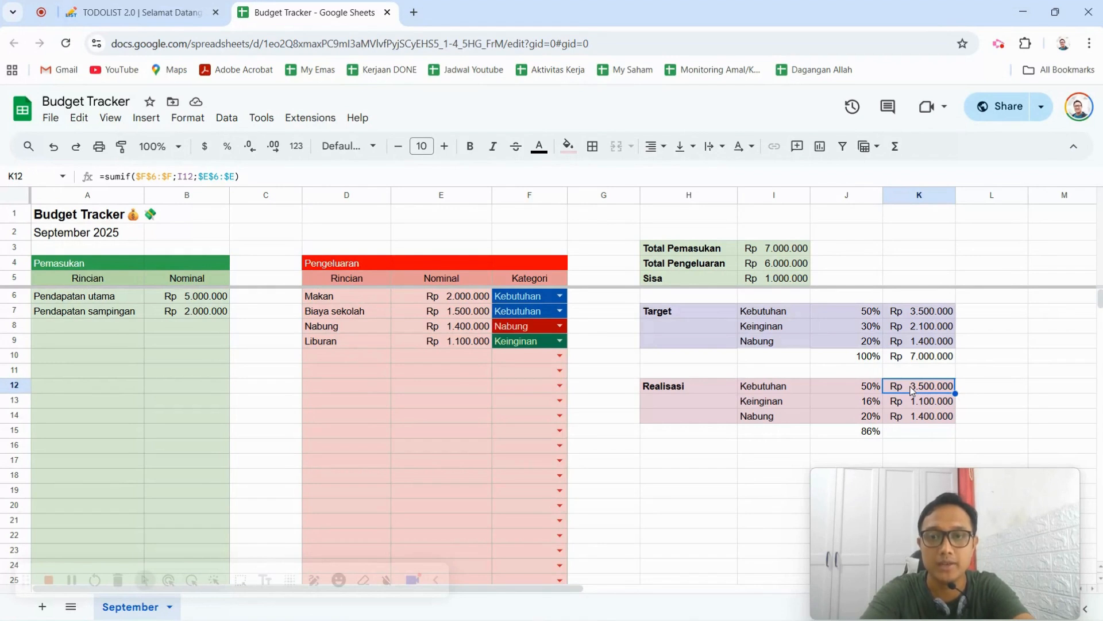
text(=sum)
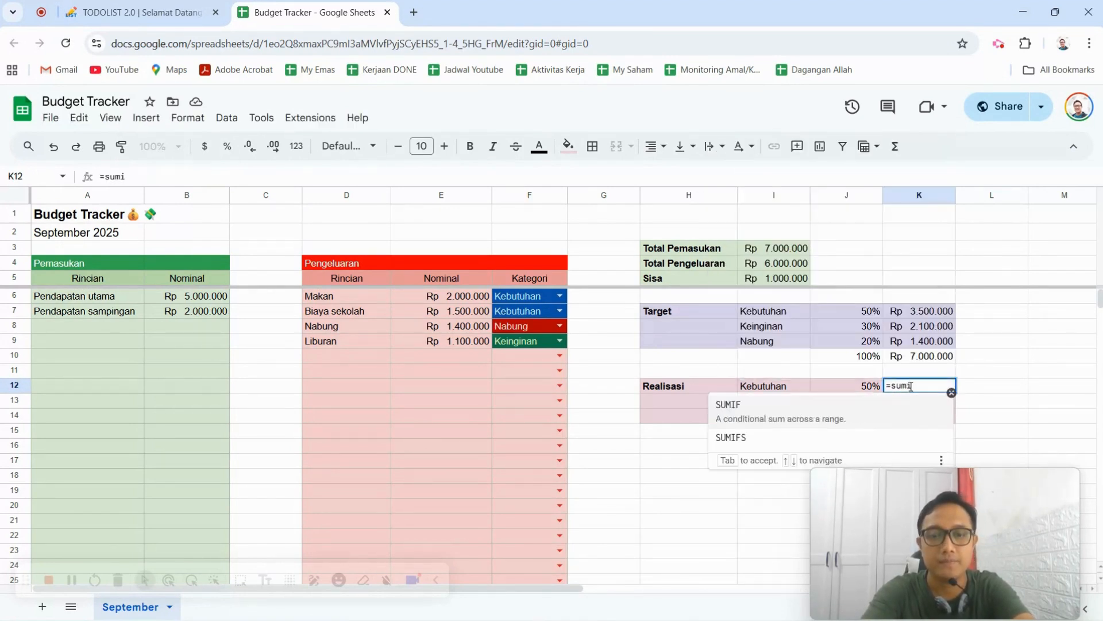
text(i)
key(BackSpace)
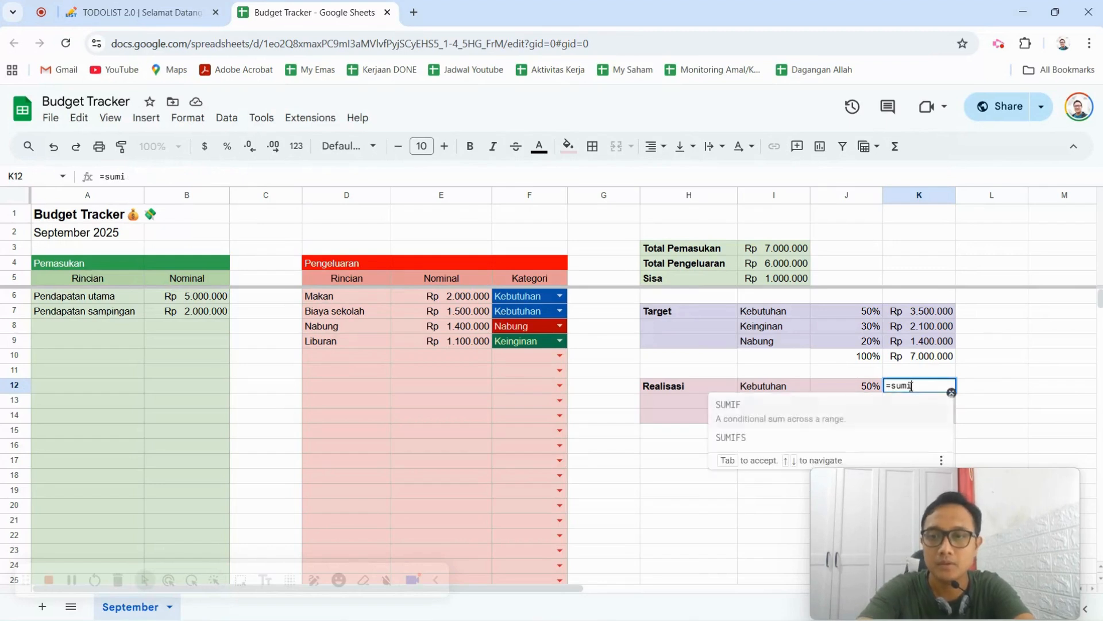
text(if()
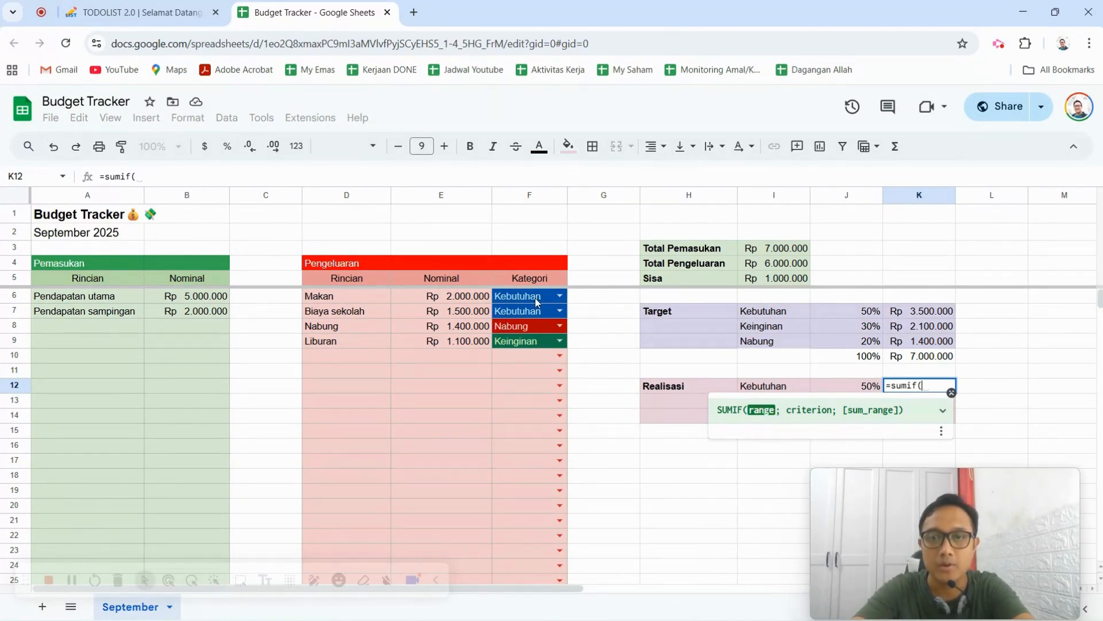
drag(536, 298, 568, 467)
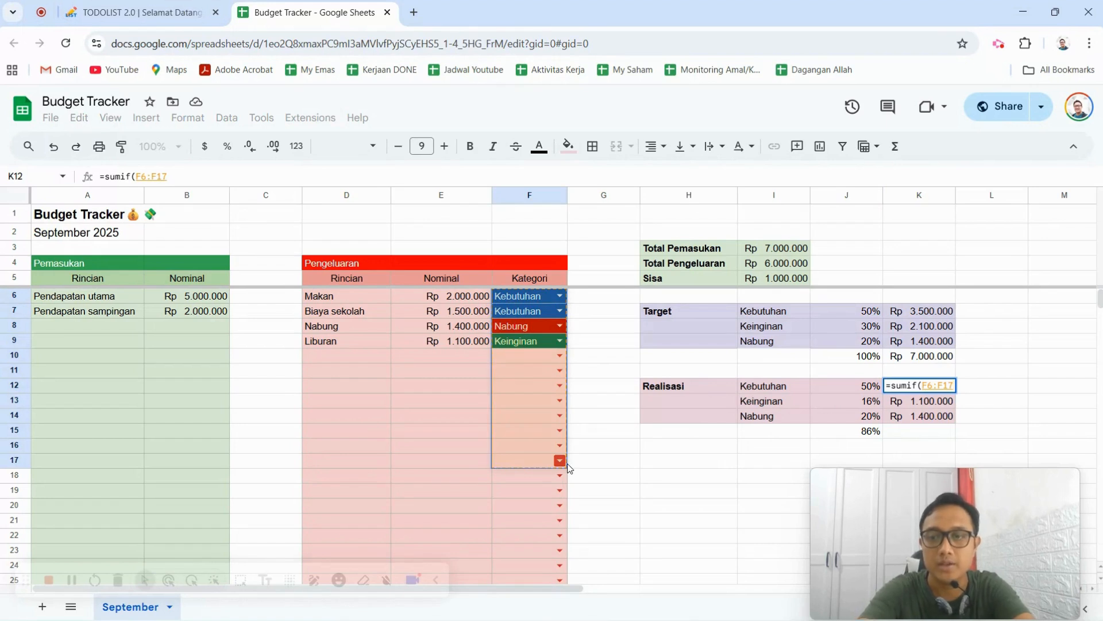
key(BackSpace)
key(BackSpace)
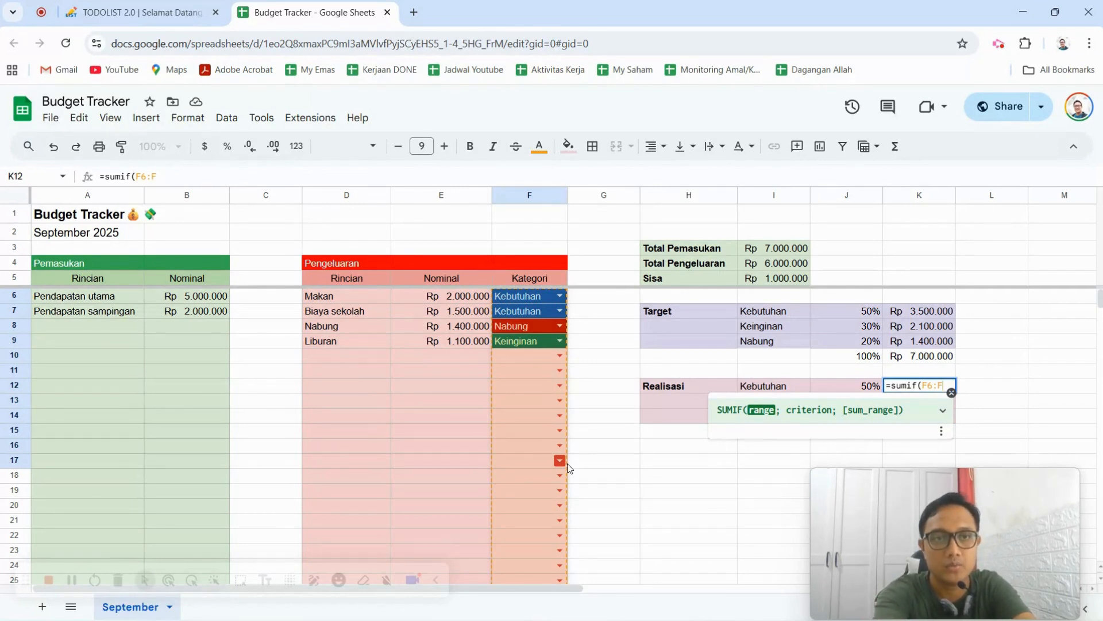
key(F4)
text(;)
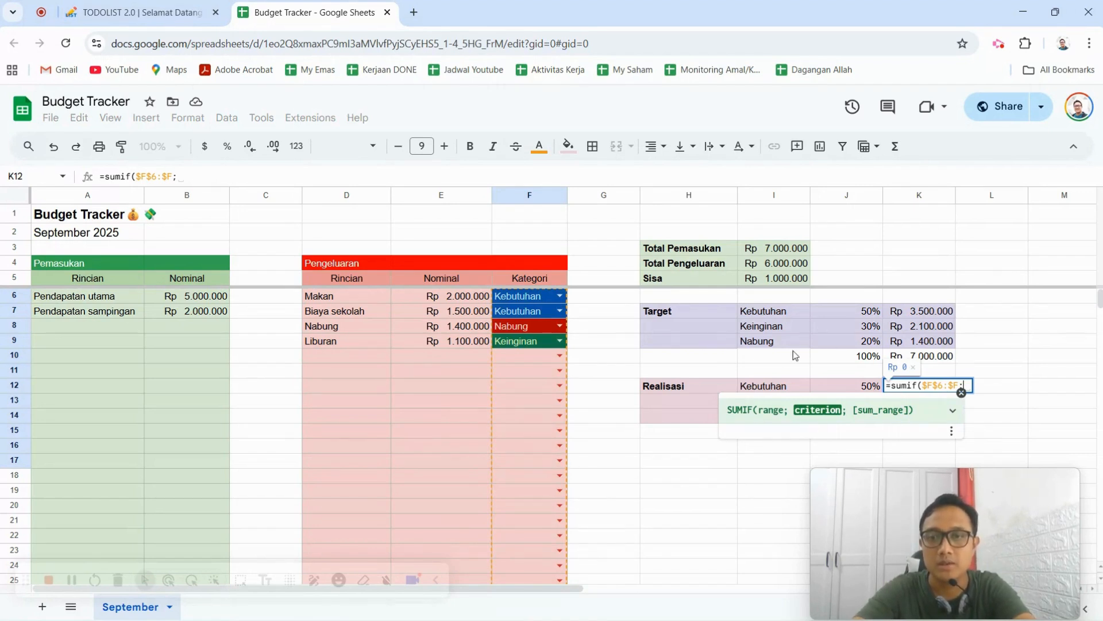
Complete the K12 SUMIF with the Kebutuhan label I12 as criterion and the absolute expense amounts $E$6:$E as sum range.
click(781, 393)
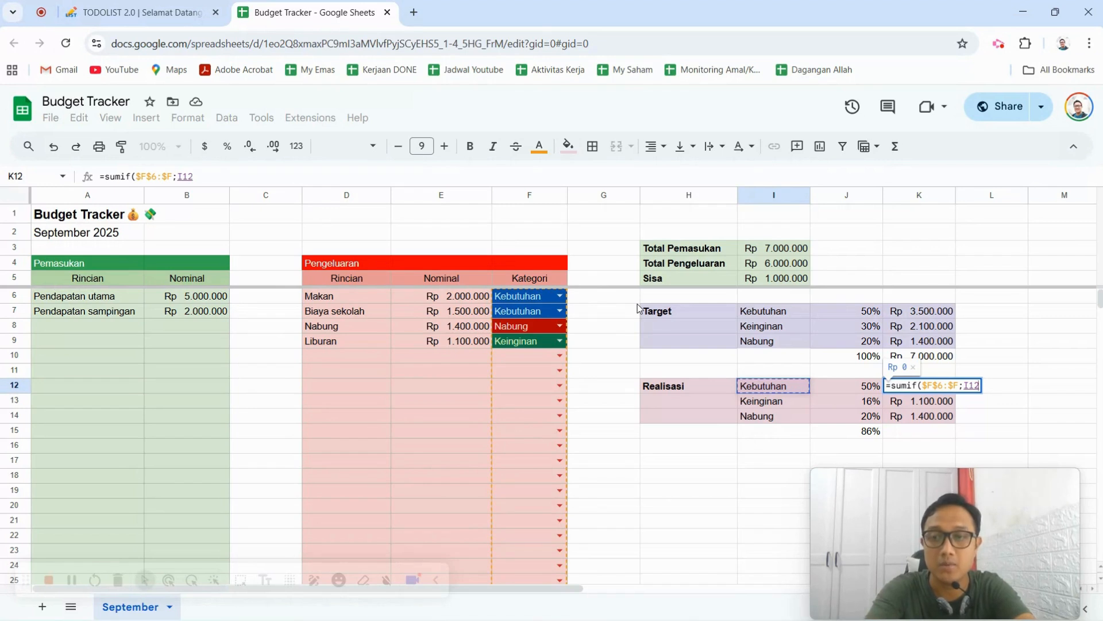
text(;)
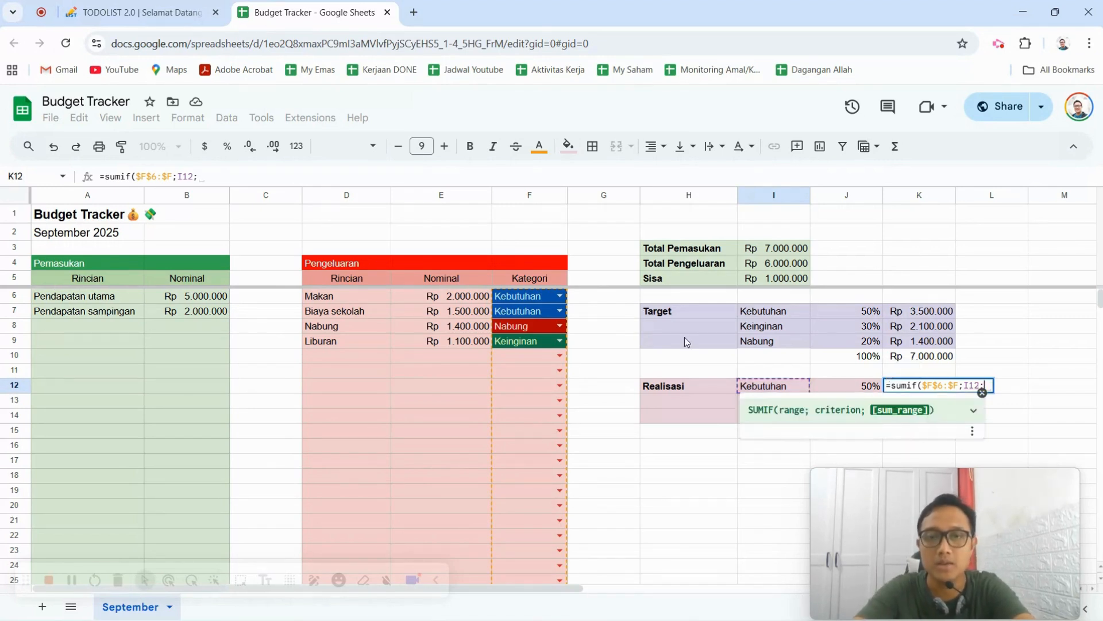
drag(443, 296, 457, 458)
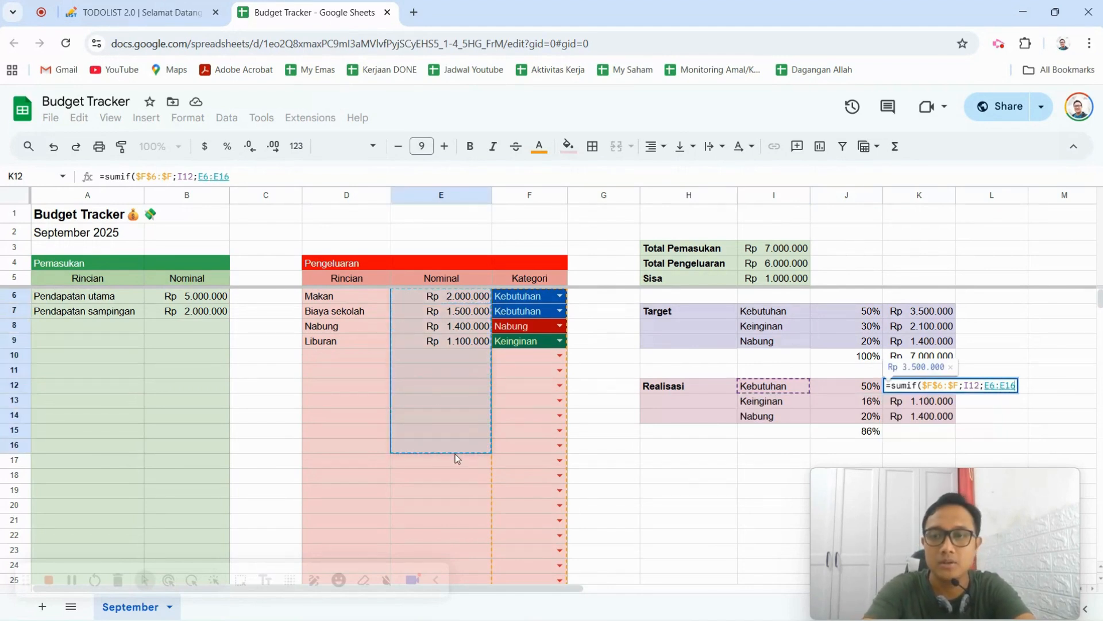
key(BackSpace)
key(BackSpace)
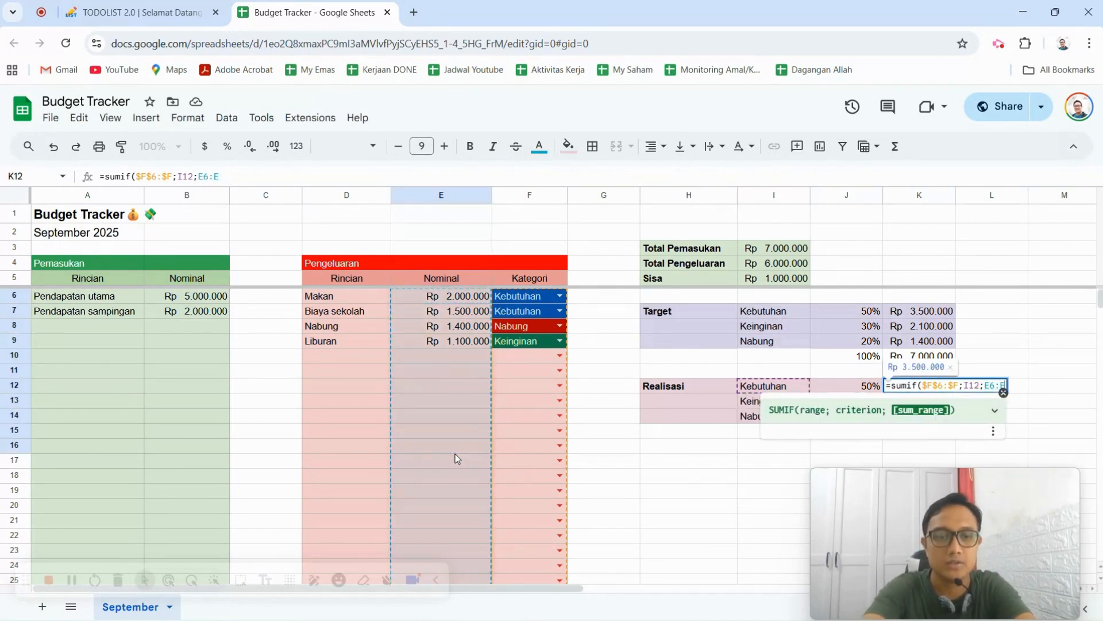
key(F4)
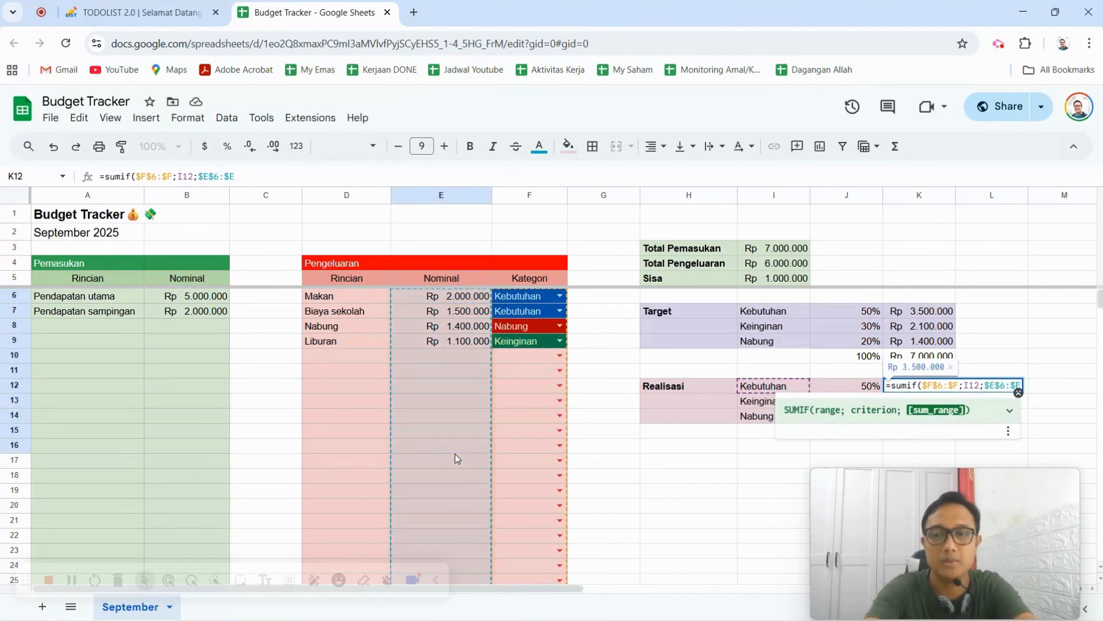
text())
key(Return)
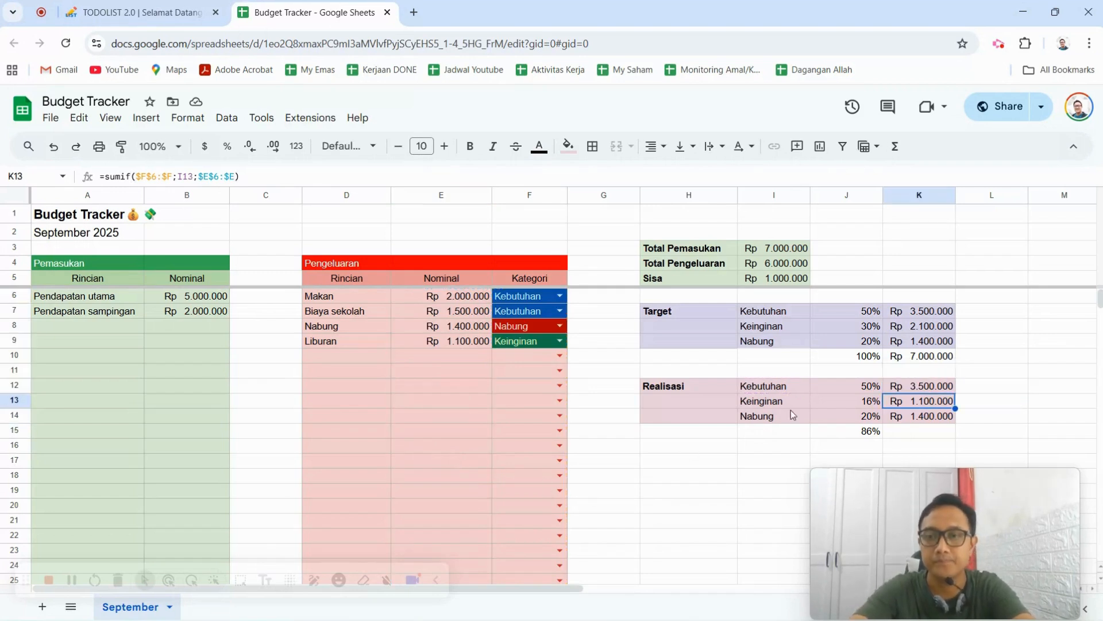
Fill the Kebutuhan realisation SUMIF formula from K12 down to K14 for Keinginan and Nabung.
click(943, 387)
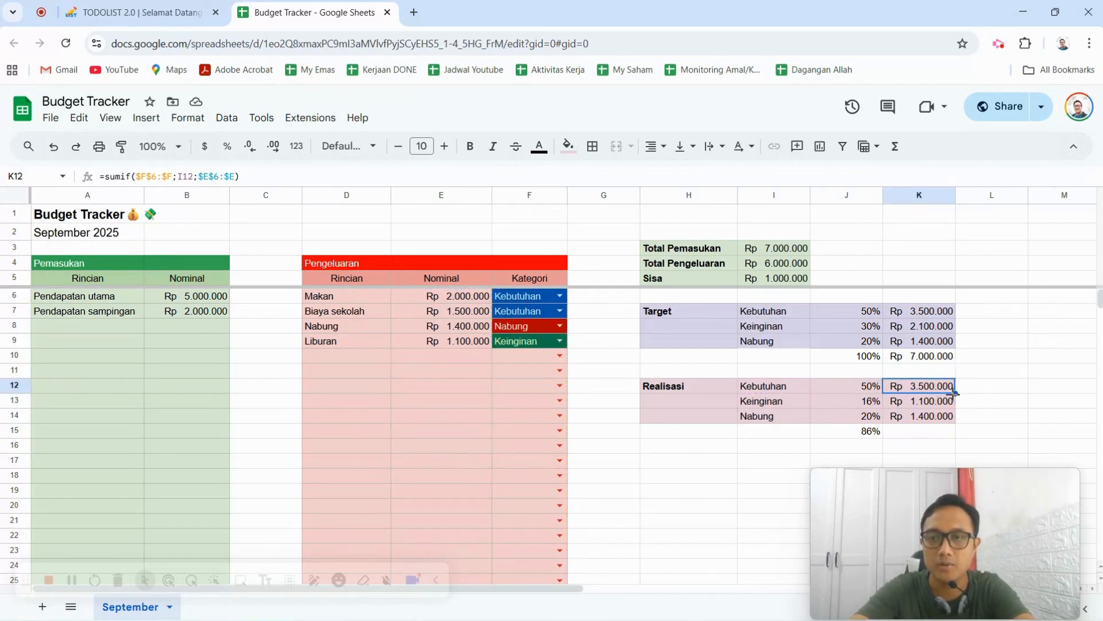
drag(955, 393, 958, 420)
click(1005, 393)
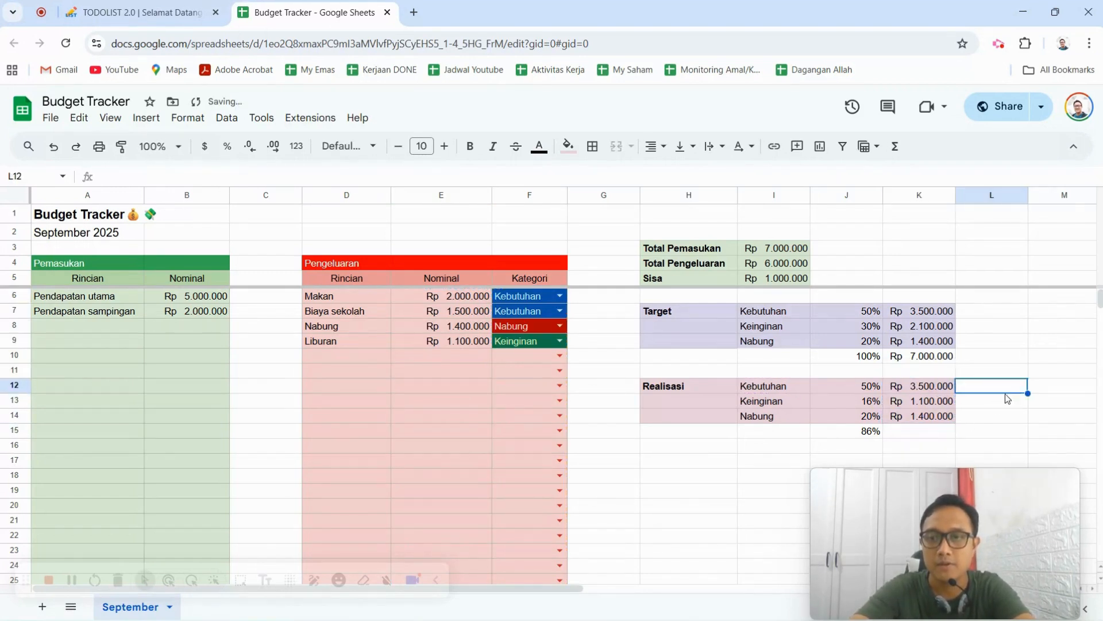
Total the realised amounts in K15 with =sum(K12:K14) and check the Sisa formula in the summary.
click(924, 431)
text(=sum)
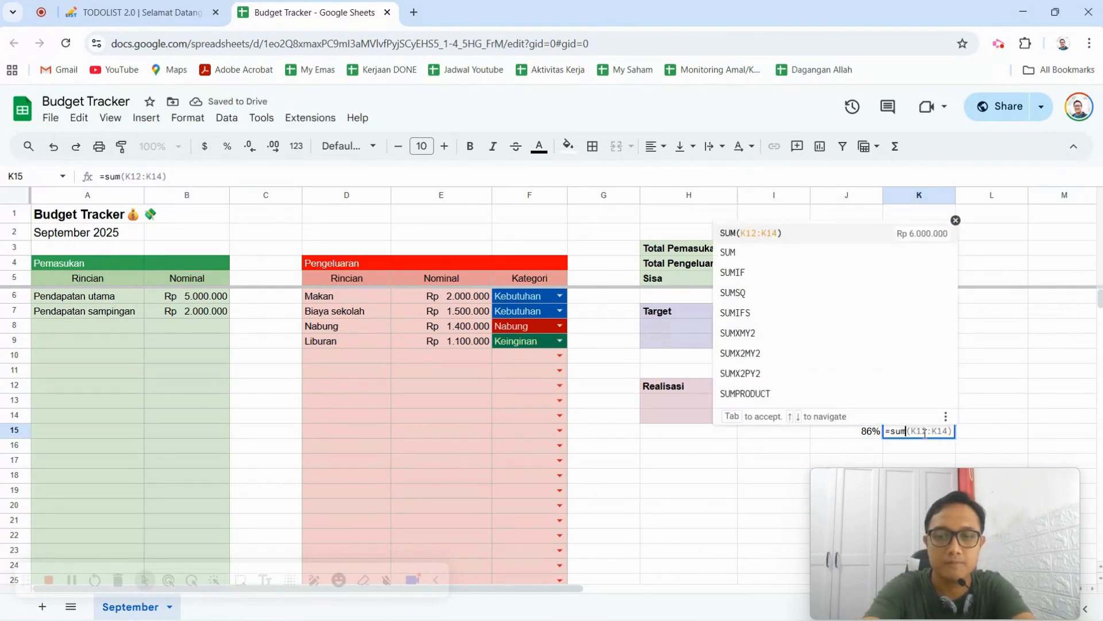
text(()
drag(927, 389, 936, 420)
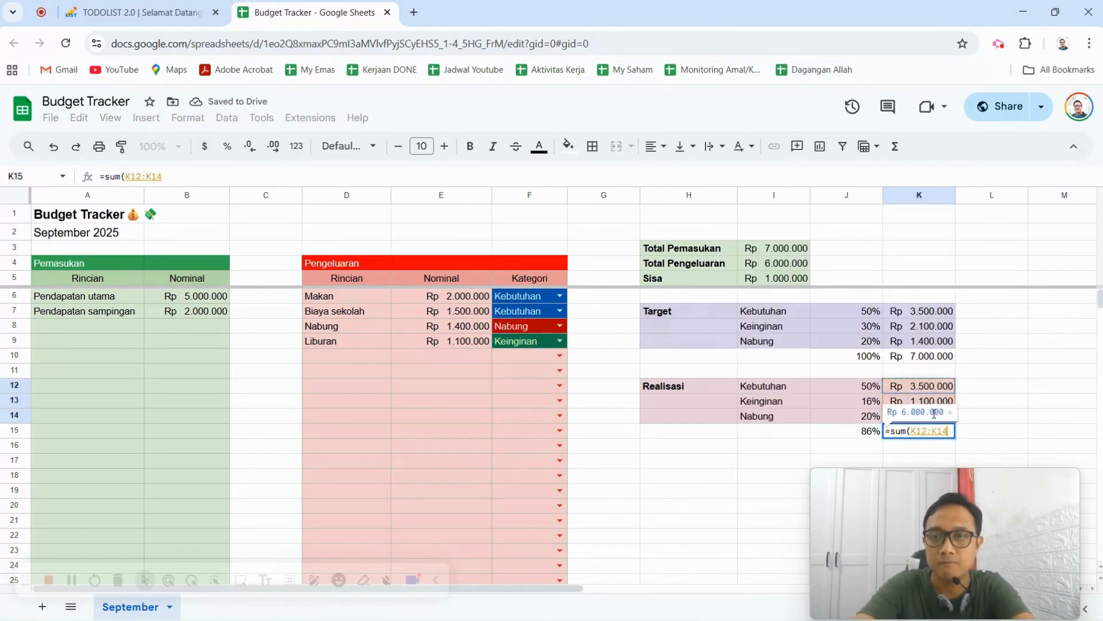
key(Return)
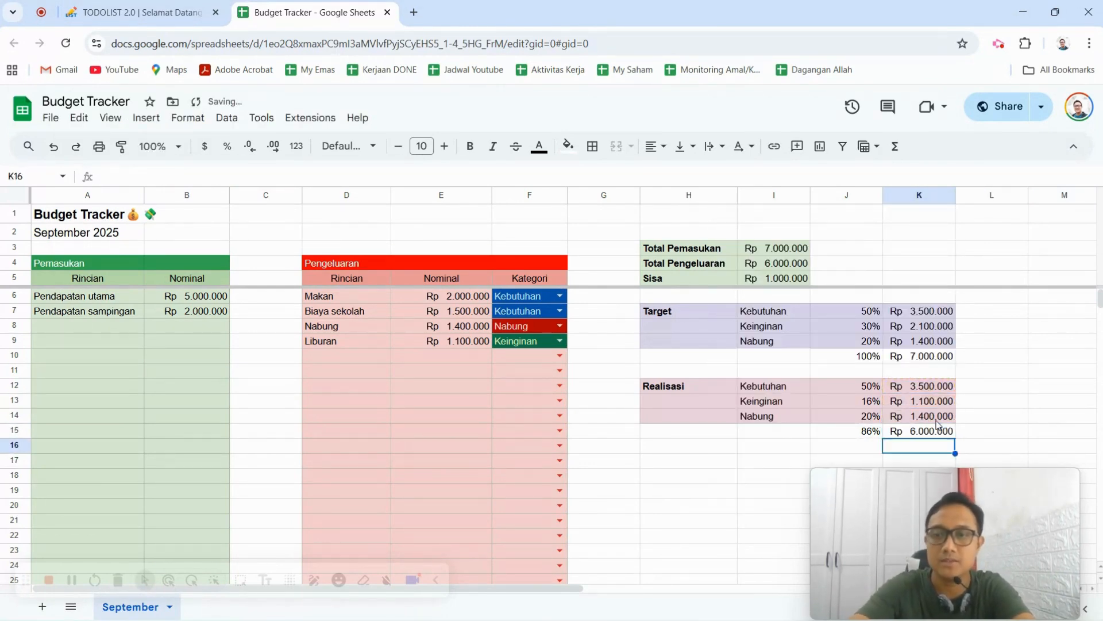
click(789, 281)
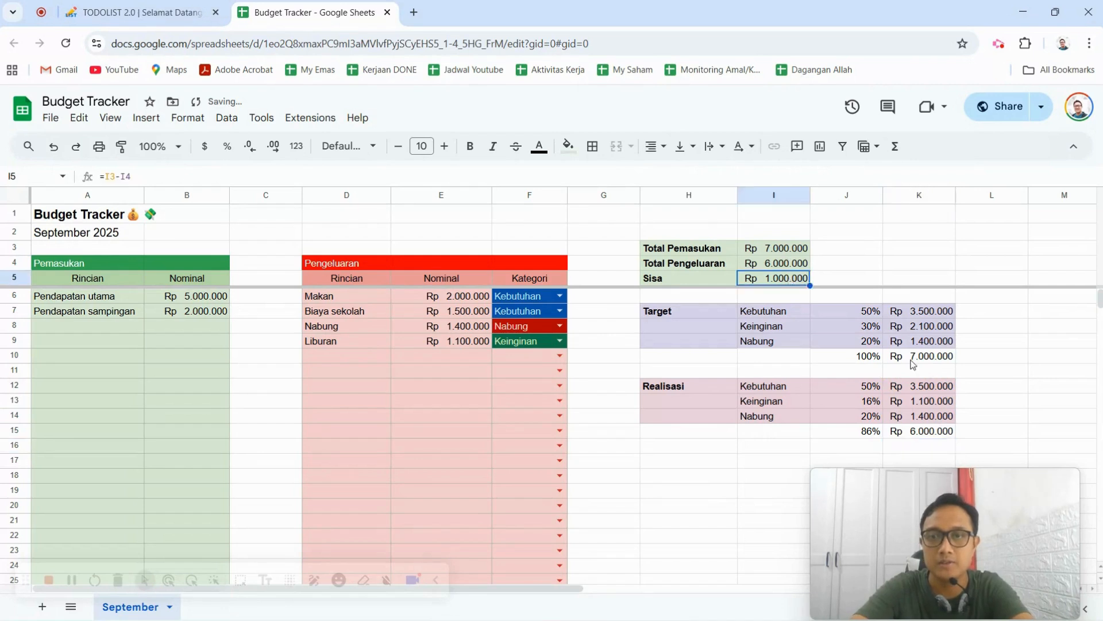
click(1011, 418)
Enter =K12/$I$3 in J12 to express the realised Kebutuhan amount as a share of Total Pemasukan.
click(858, 387)
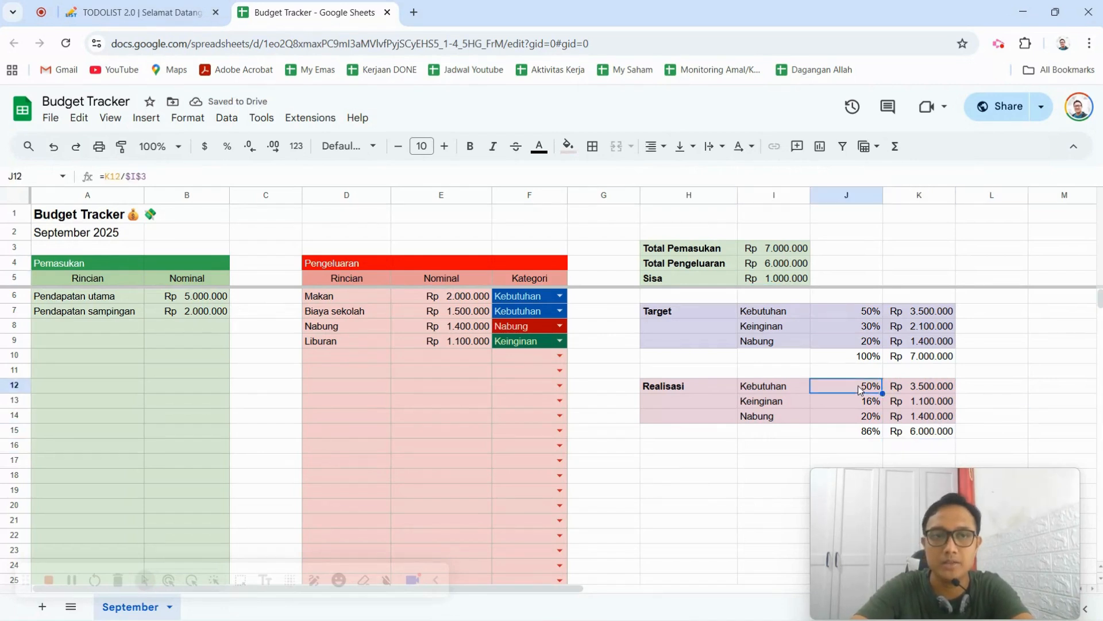
text(=)
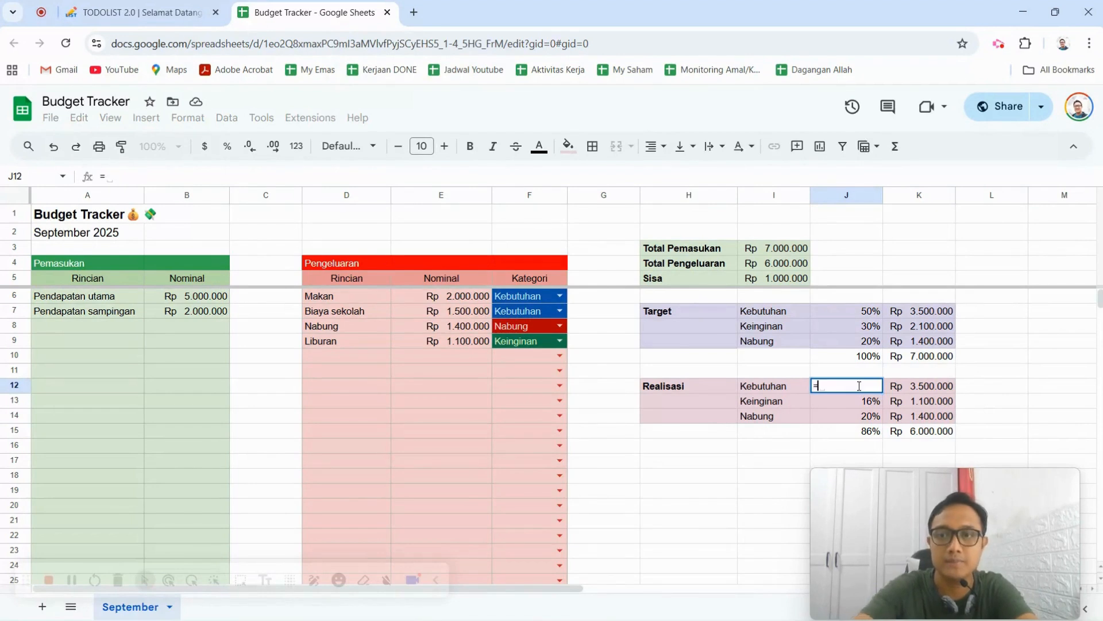
click(930, 385)
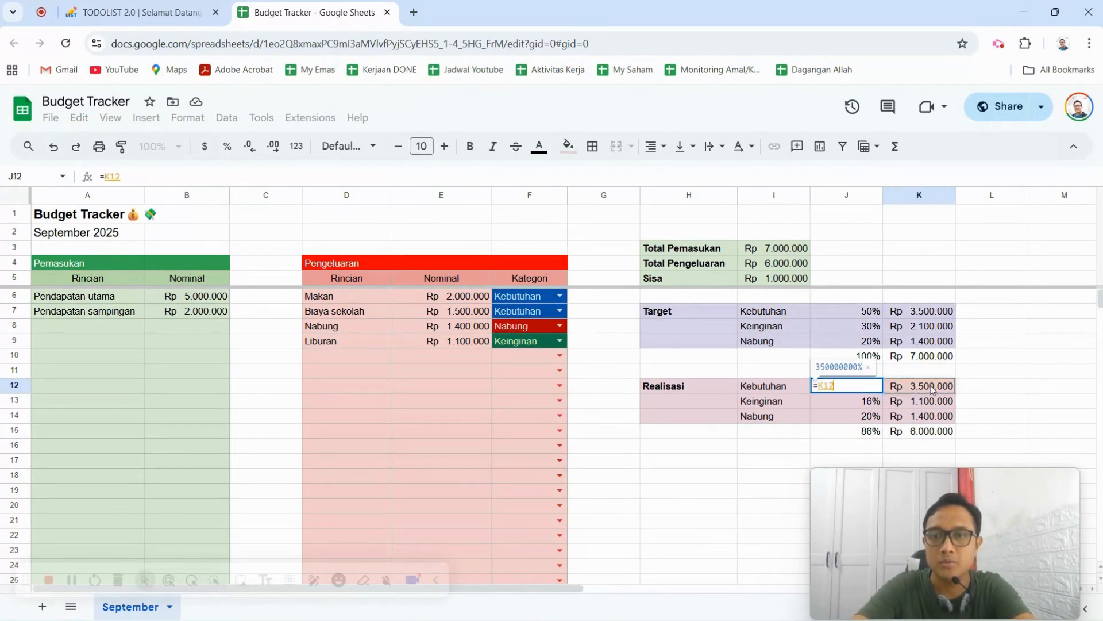
text(/)
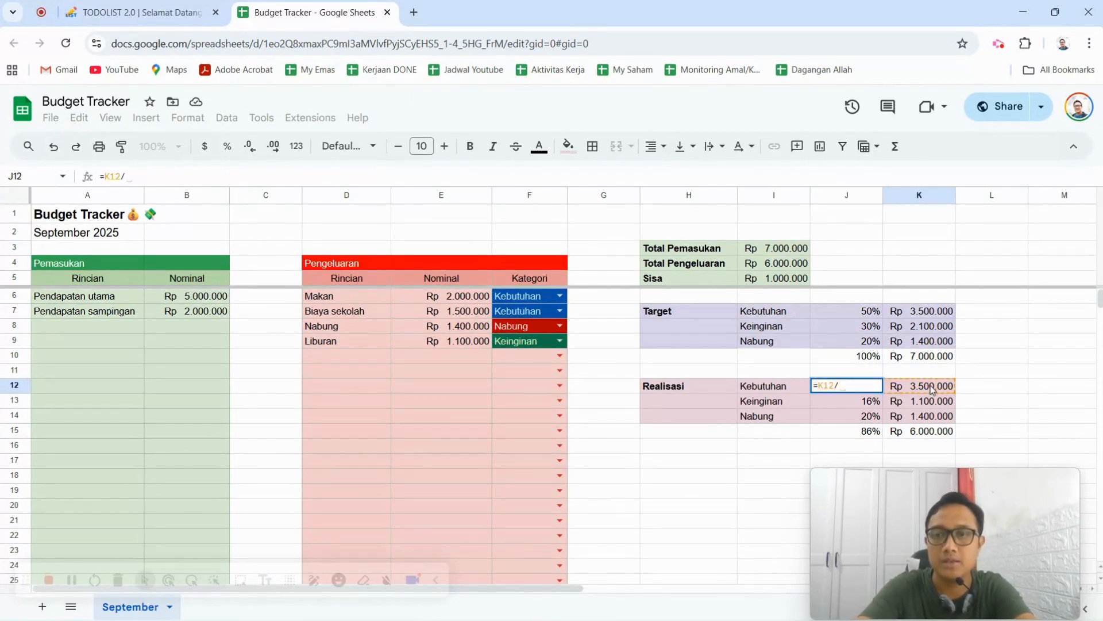
click(792, 253)
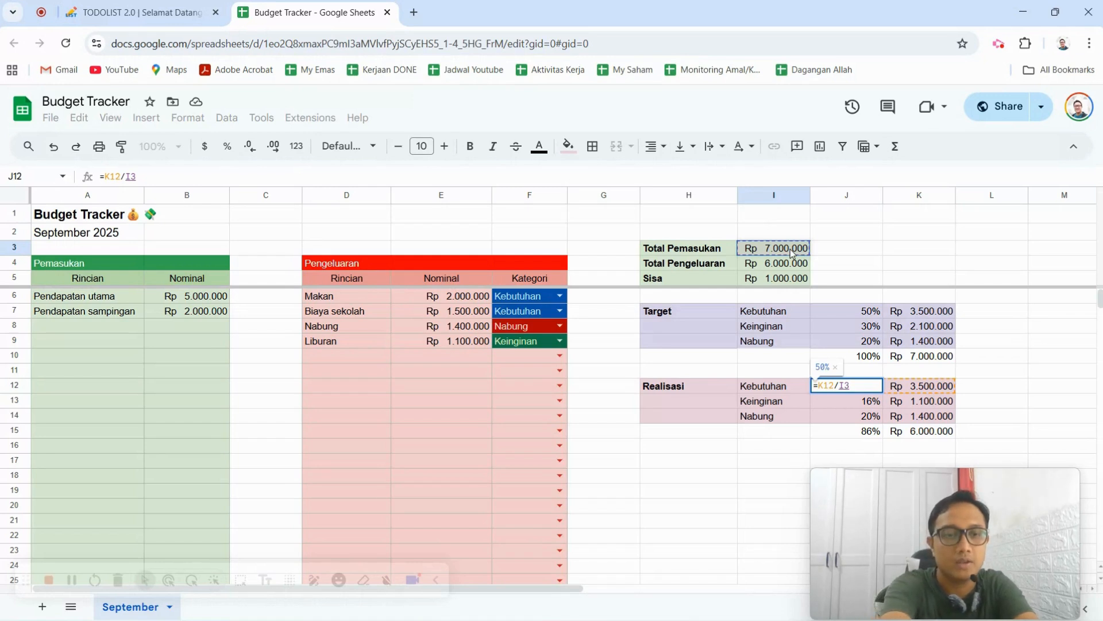
key(F4)
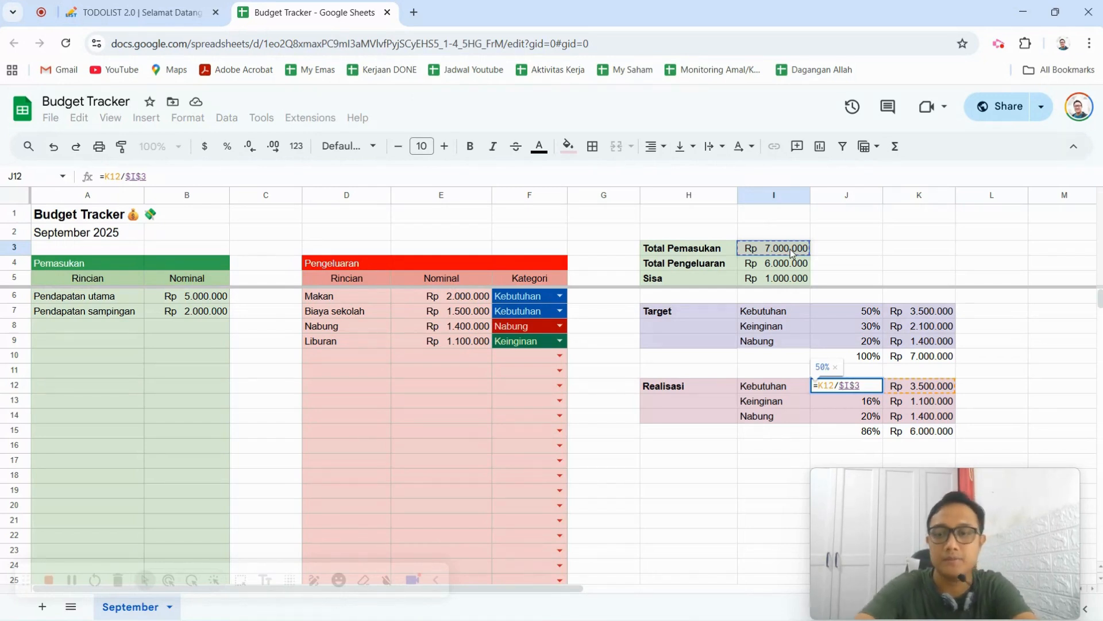
key(Return)
key(Up)
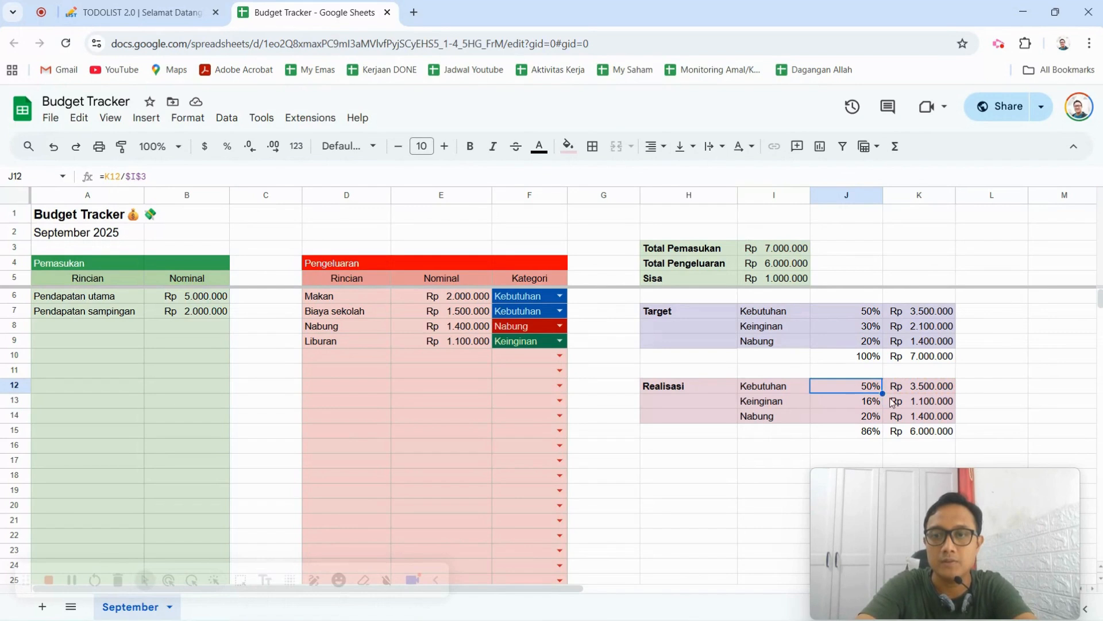
Fill the percentage formula from J12 down to J14 and check the percentage total formula in J15.
drag(883, 393, 887, 419)
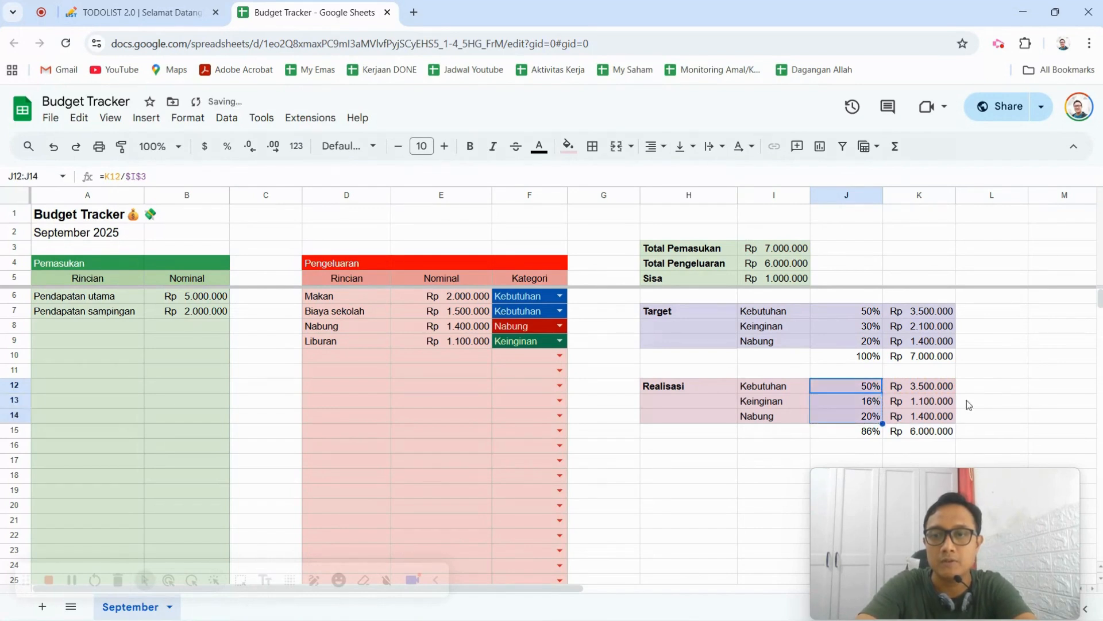
click(971, 387)
click(863, 416)
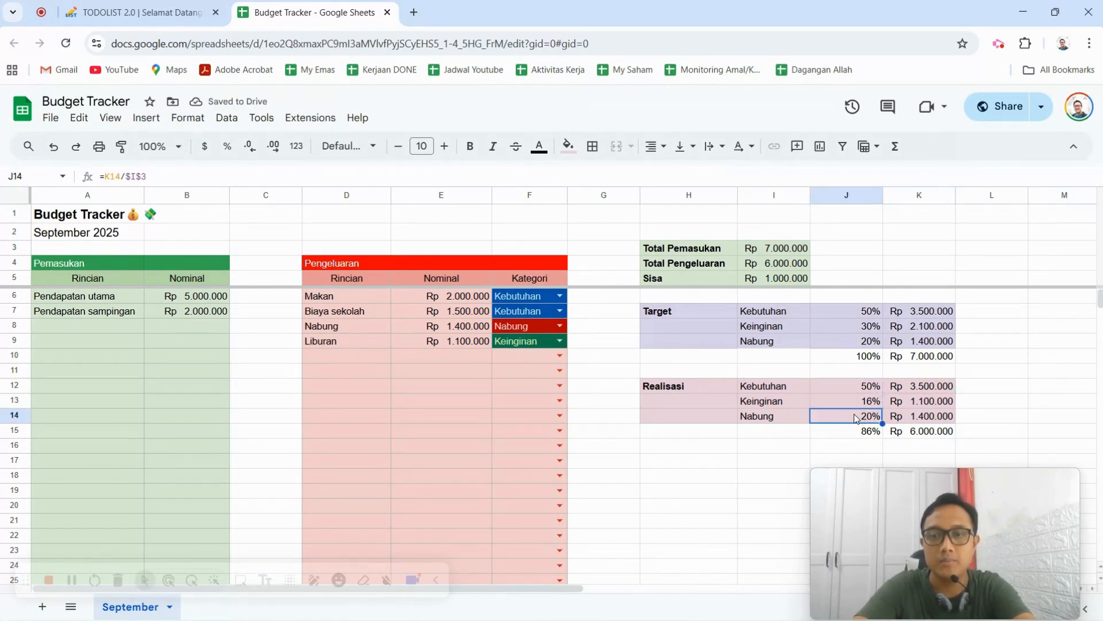
click(873, 436)
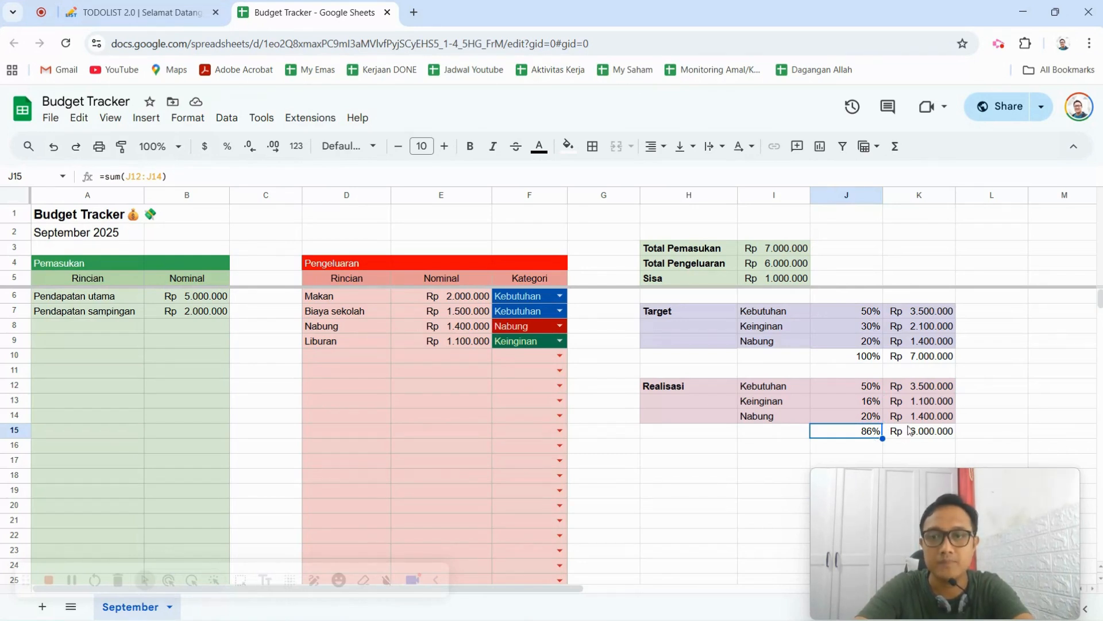
Compare Keinginan's realised and target percentages, and set the Liburan expense in E9 to 2100000.
click(789, 280)
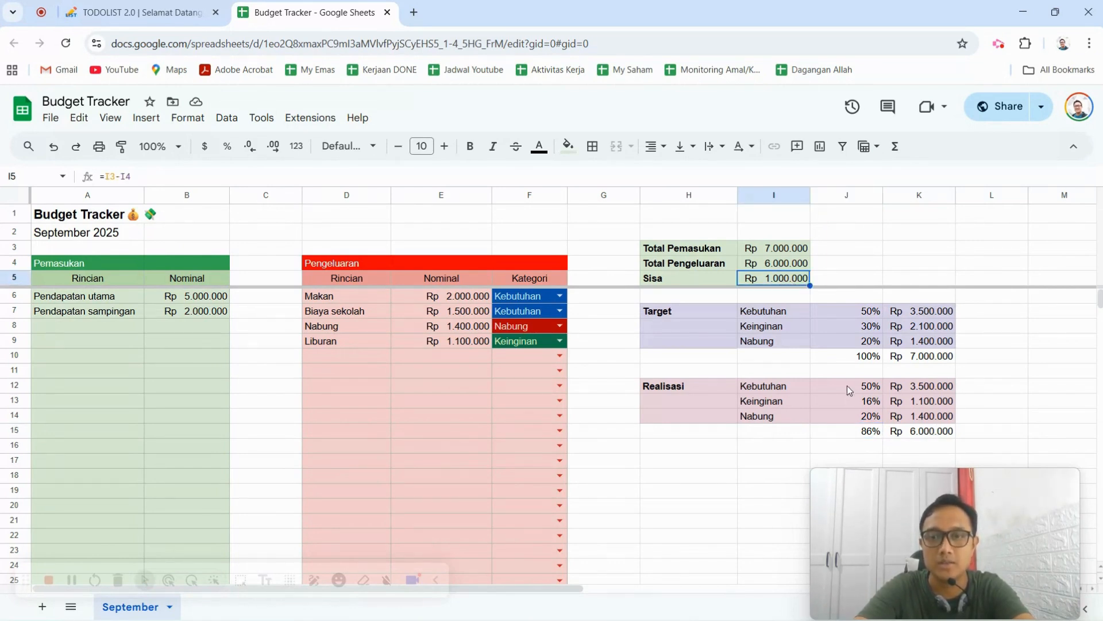
click(870, 406)
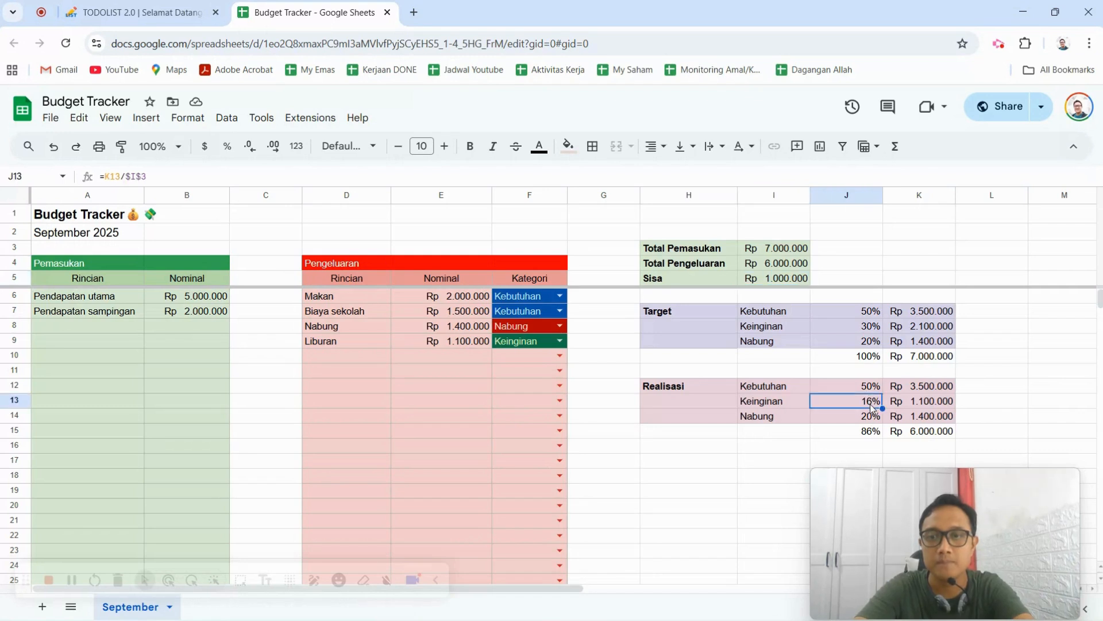
click(857, 329)
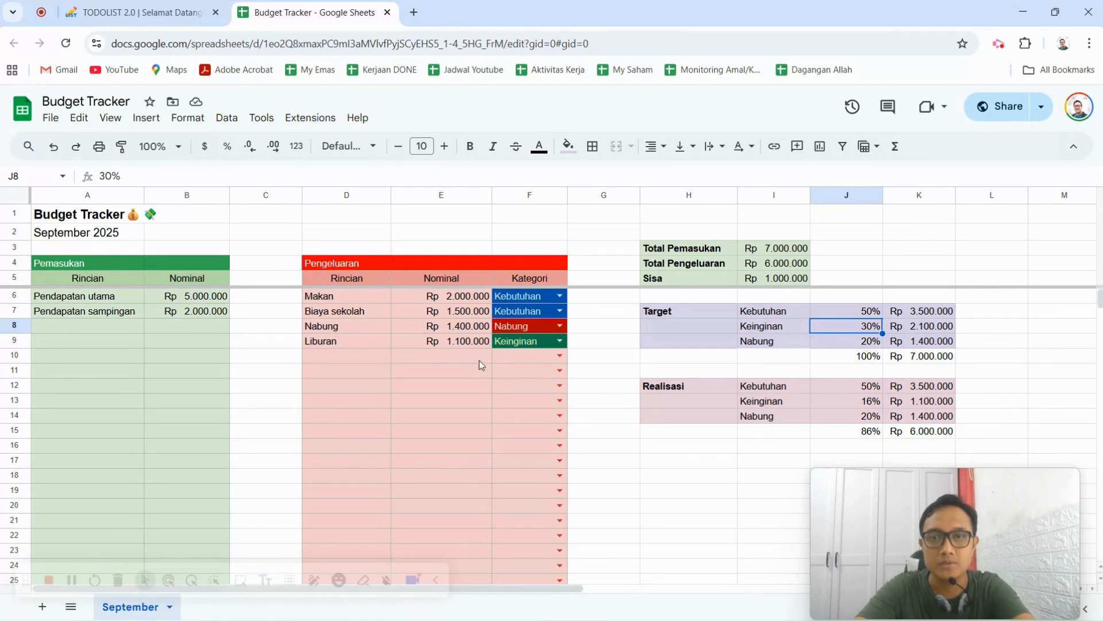
click(458, 347)
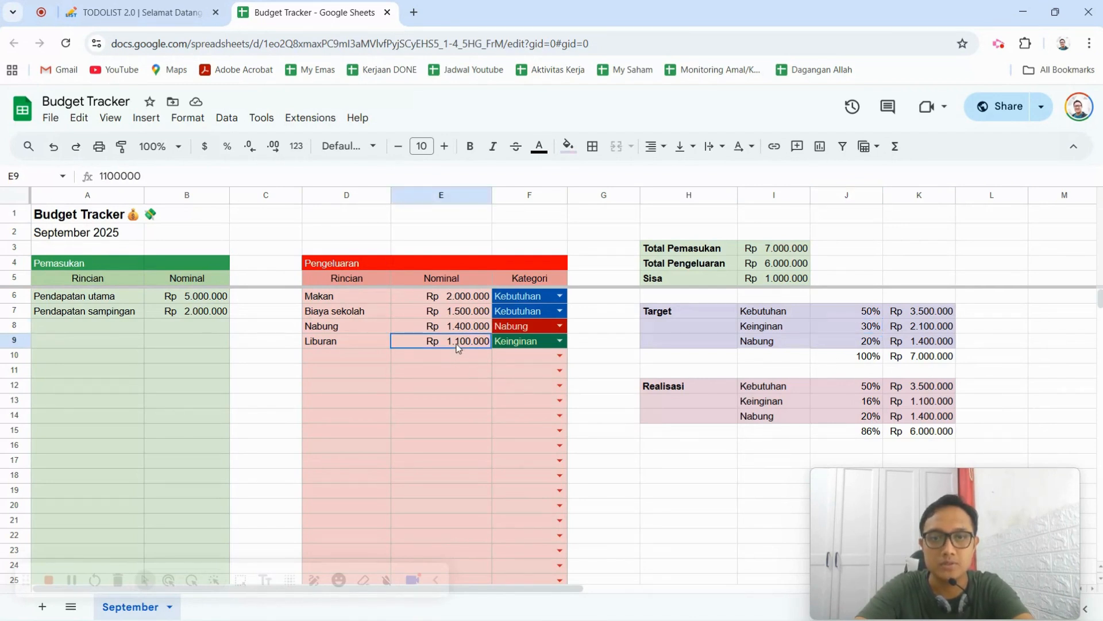
click(105, 174)
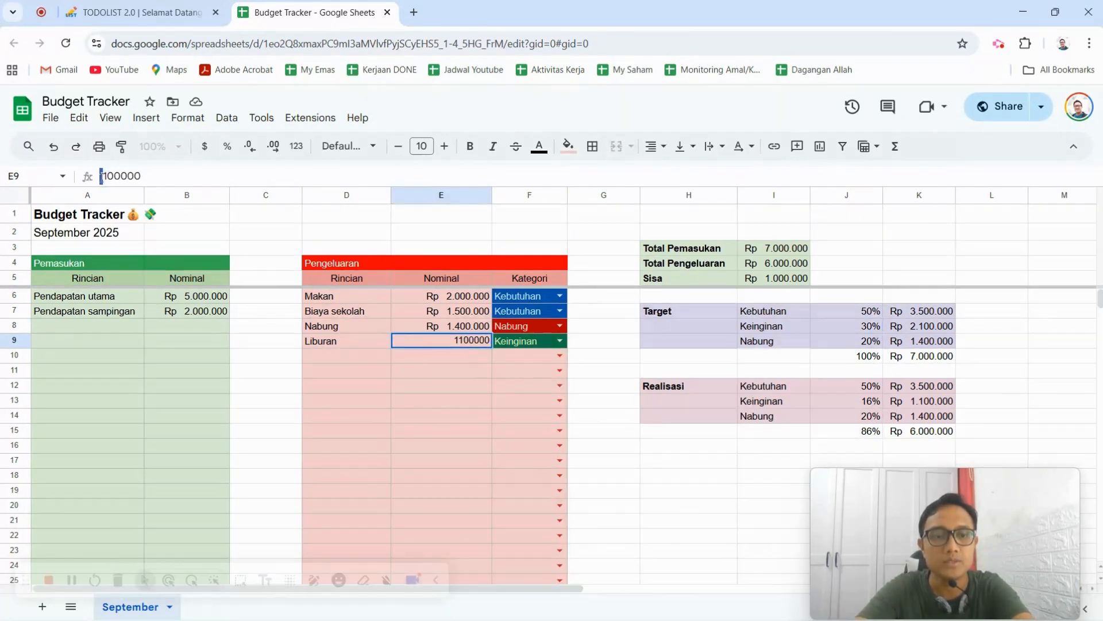
text(2)
key(Return)
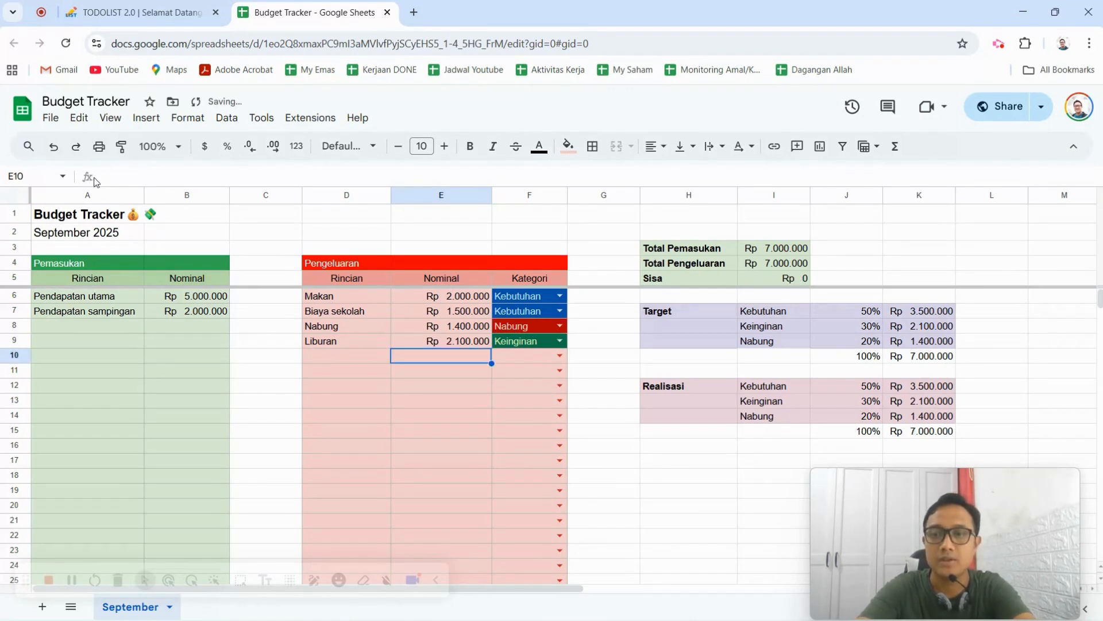
click(933, 435)
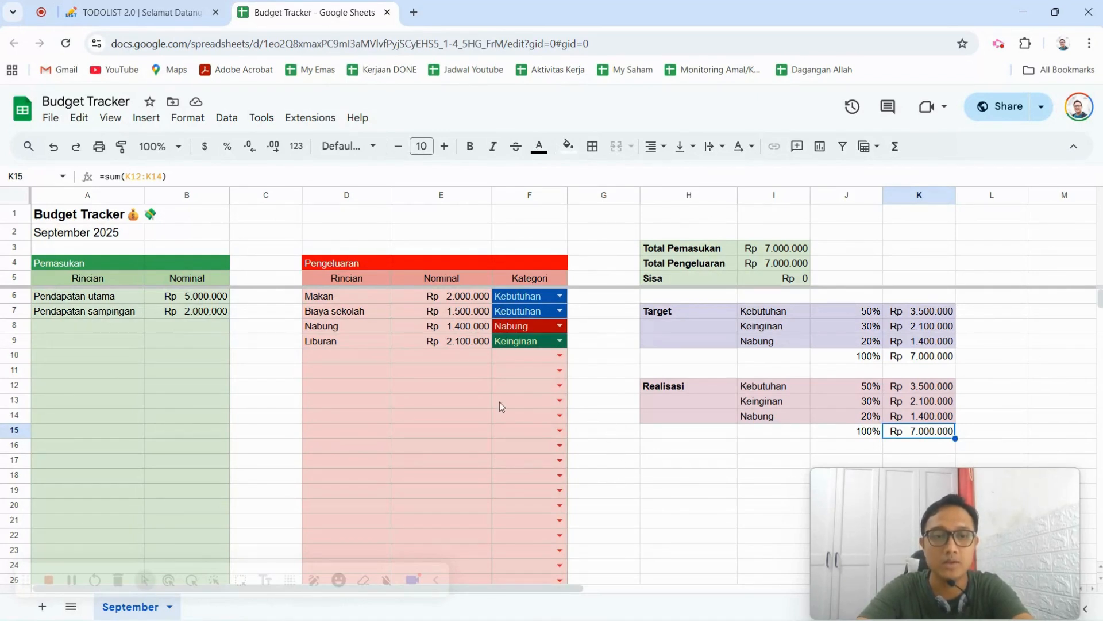
Duplicate the September sheet and rename the copy as Oktober.
right_click(131, 613)
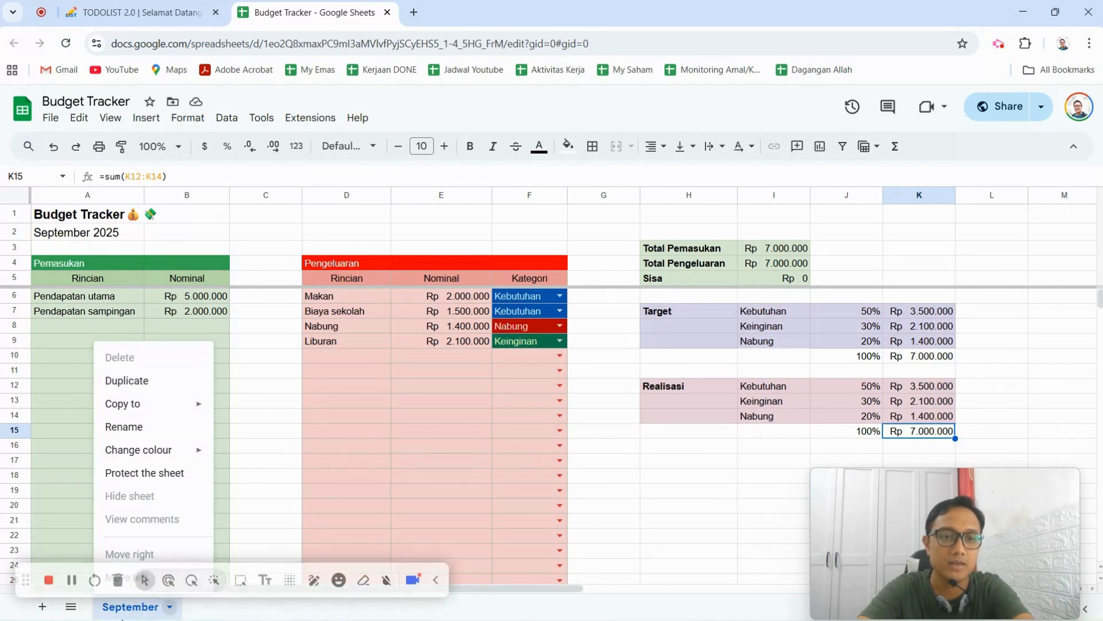
right_click(173, 605)
click(250, 490)
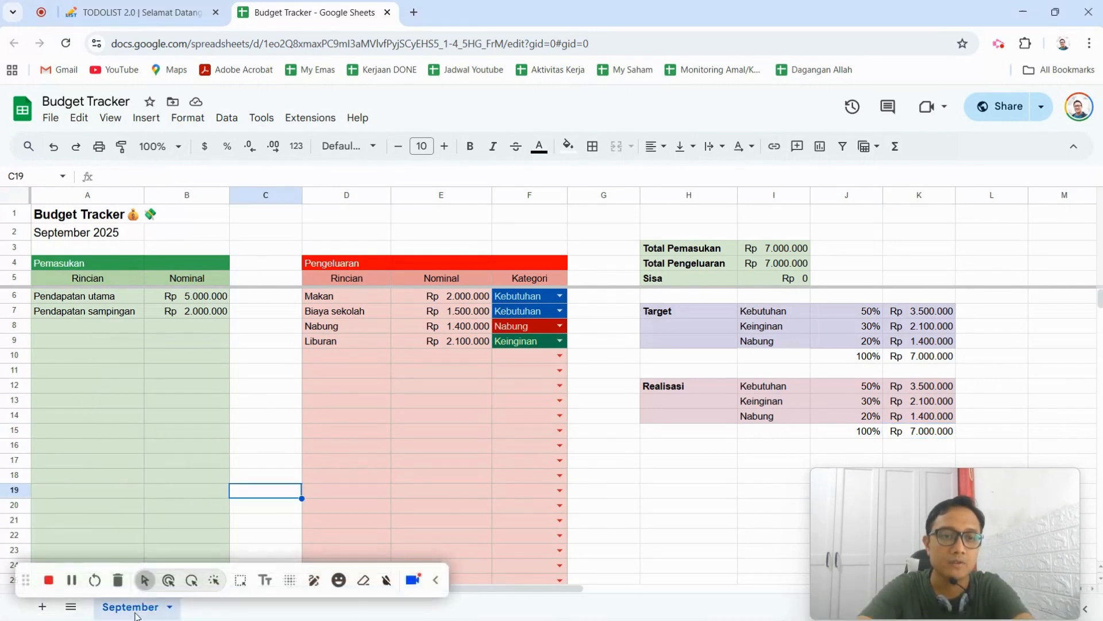
click(193, 380)
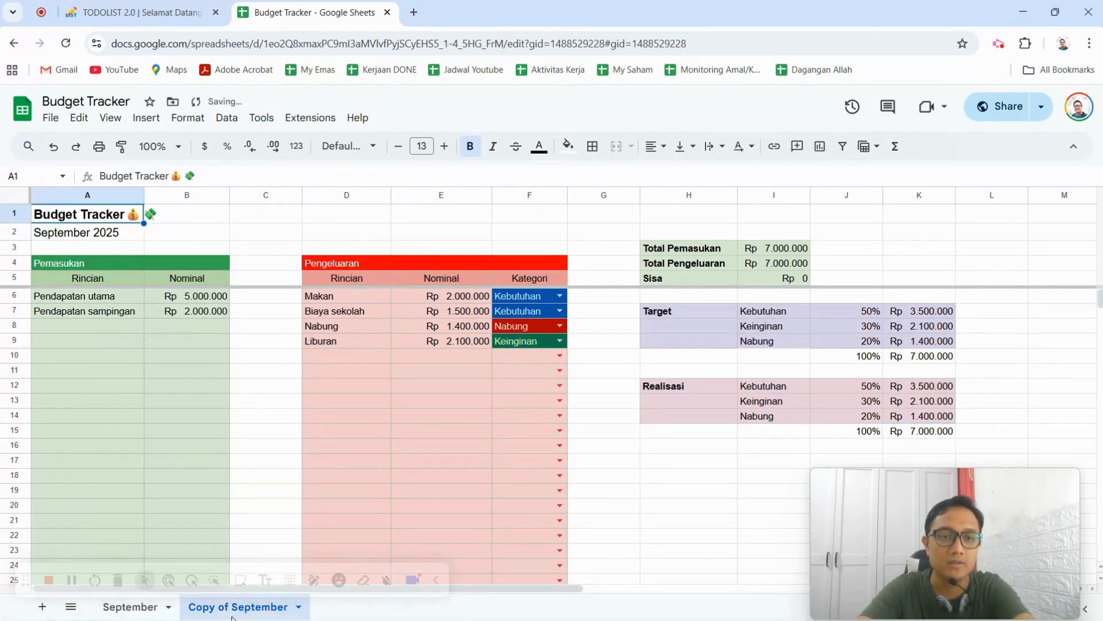
double_click(241, 608)
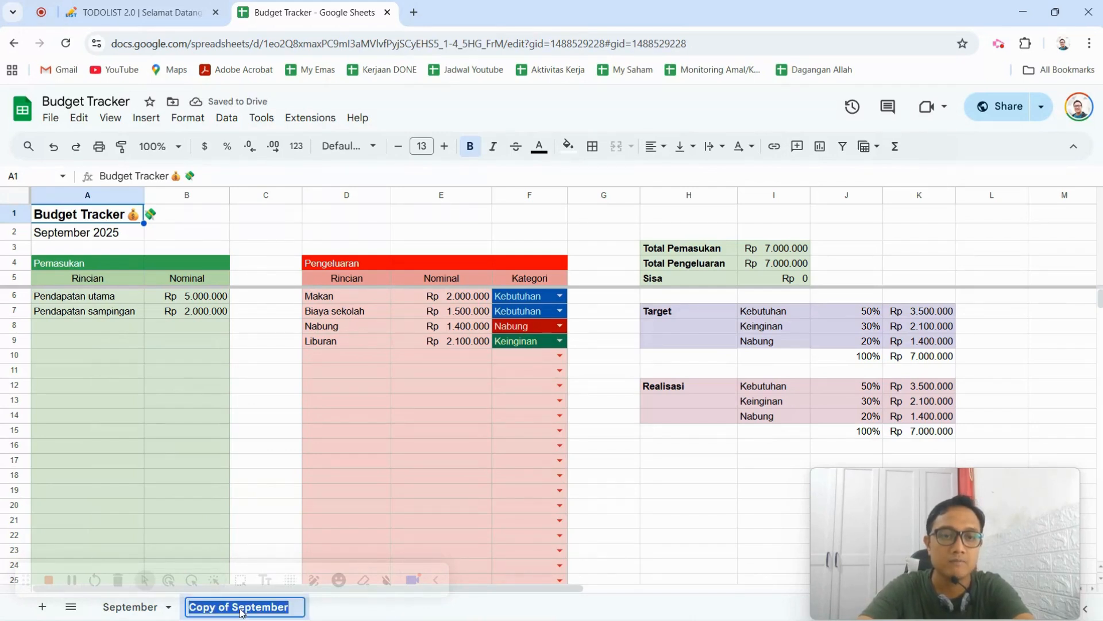
text(O)
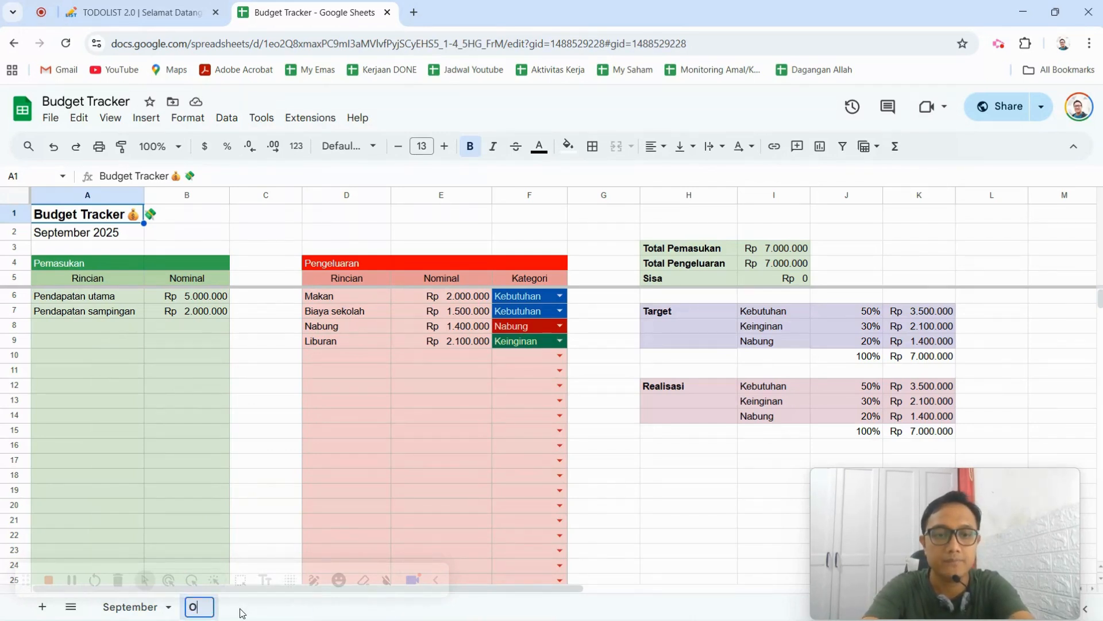
text(ktober)
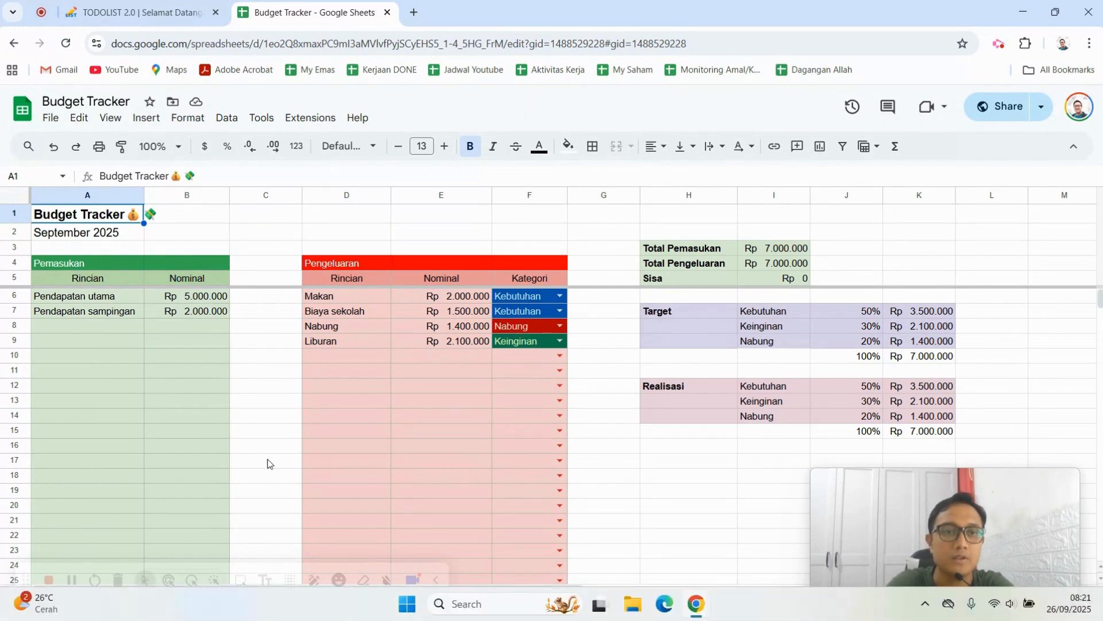
click(251, 409)
Change the month date in A2 of the Oktober sheet to 01/10/2025.
click(73, 238)
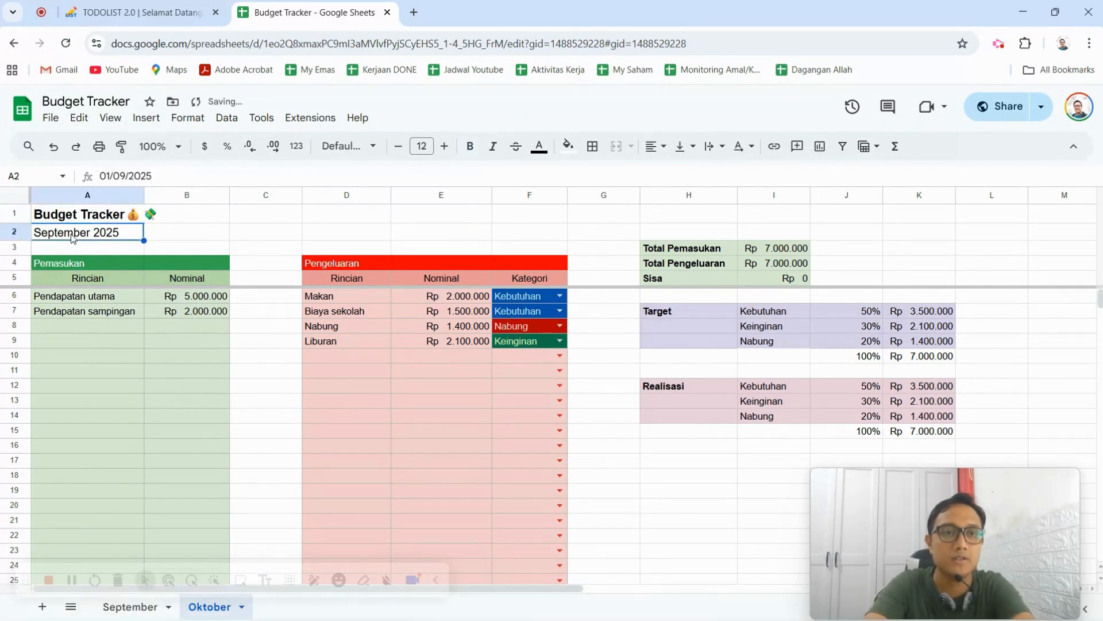
double_click(69, 235)
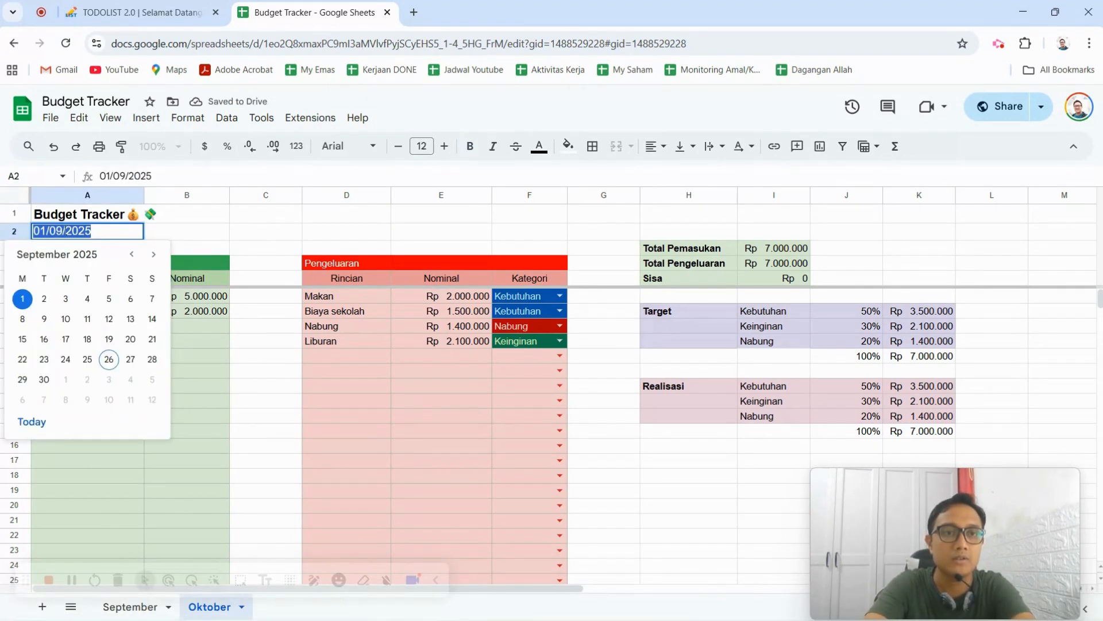
click(63, 231)
key(BackSpace)
key(BackSpace)
text(1)
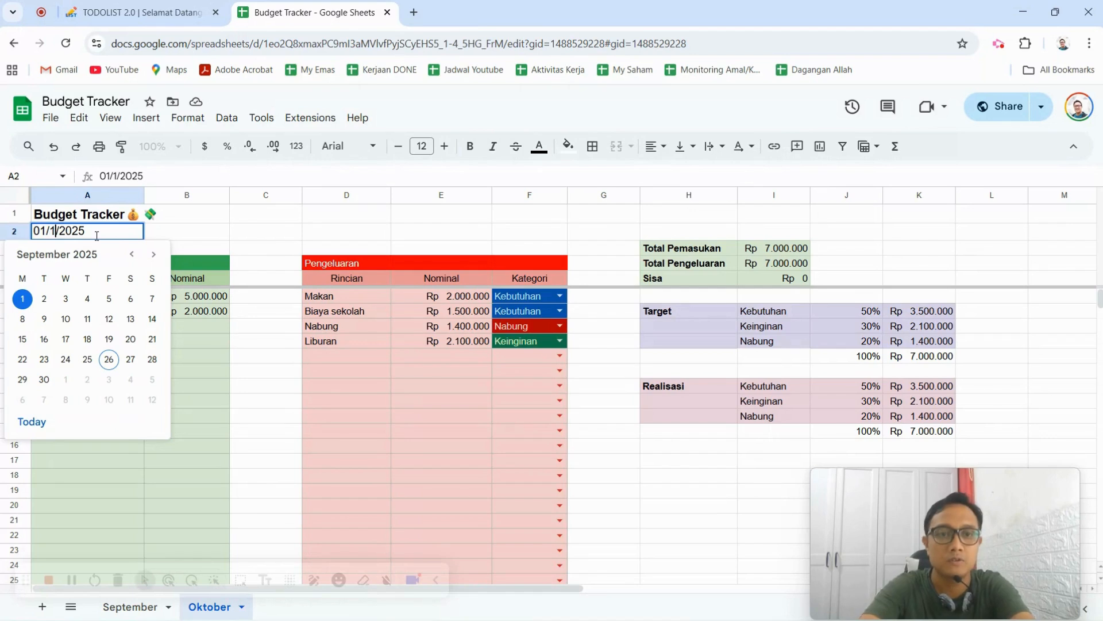
text(0)
key(Return)
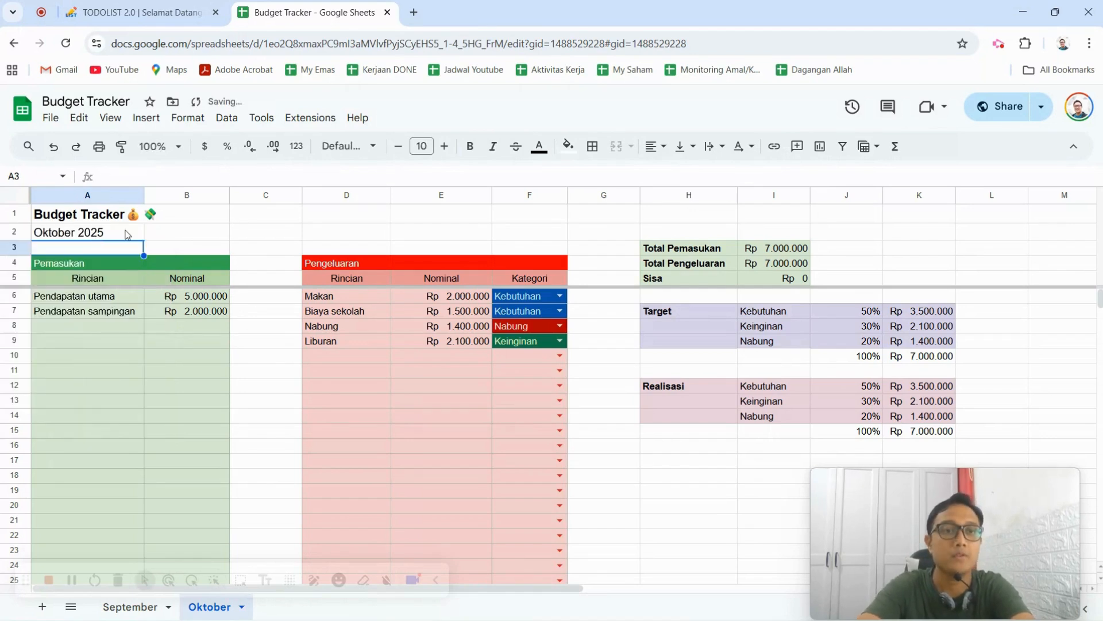
key(Up)
click(235, 228)
click(727, 525)
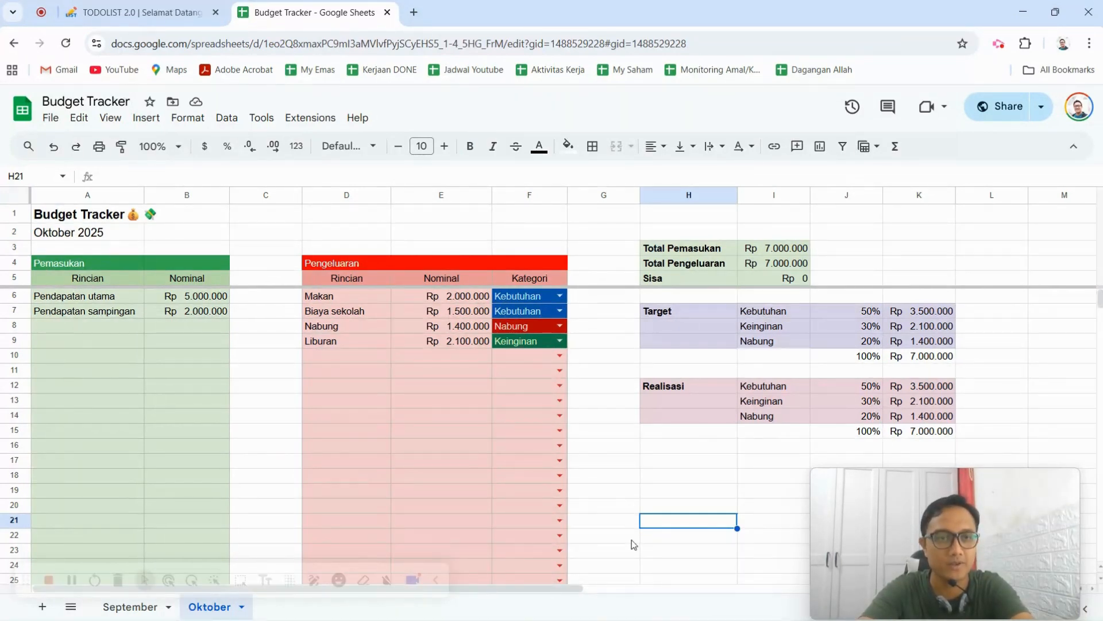
click(695, 457)
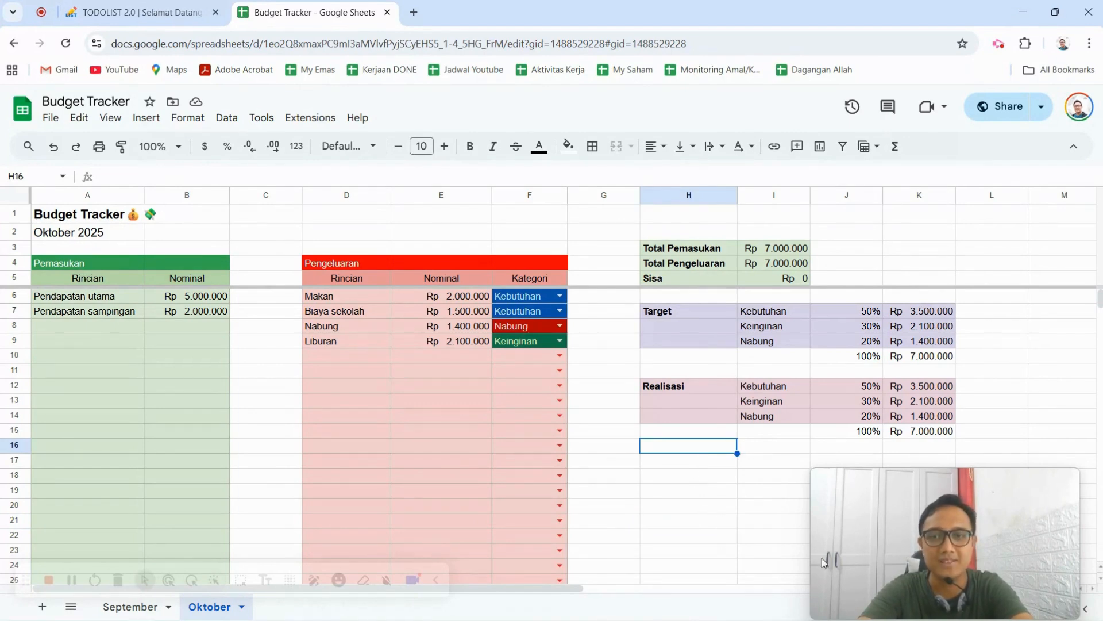
mouse_move(997, 586)
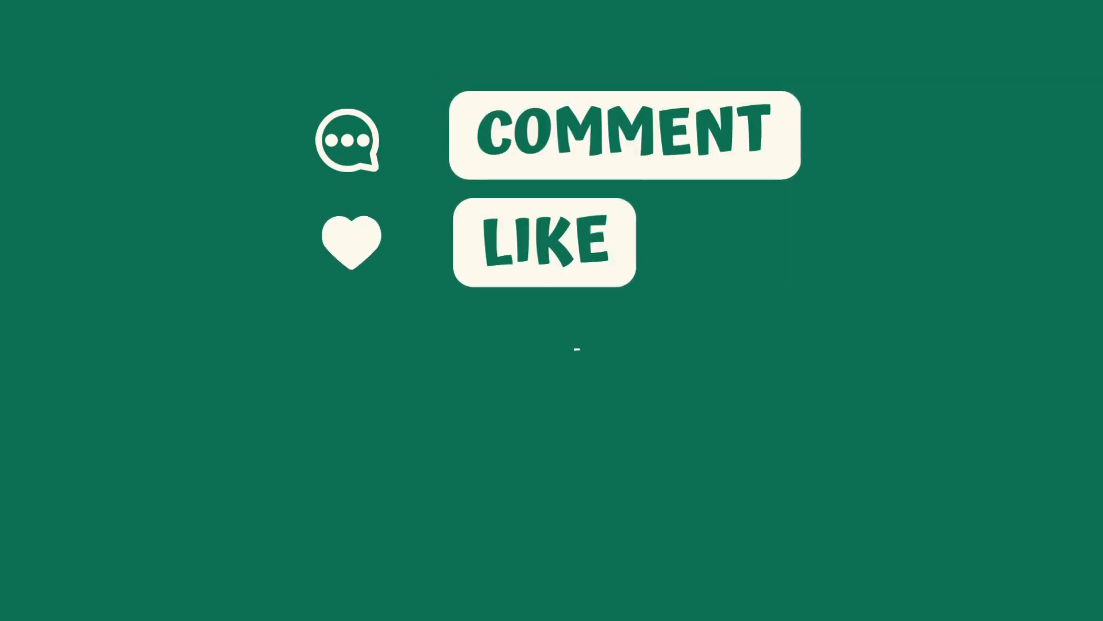